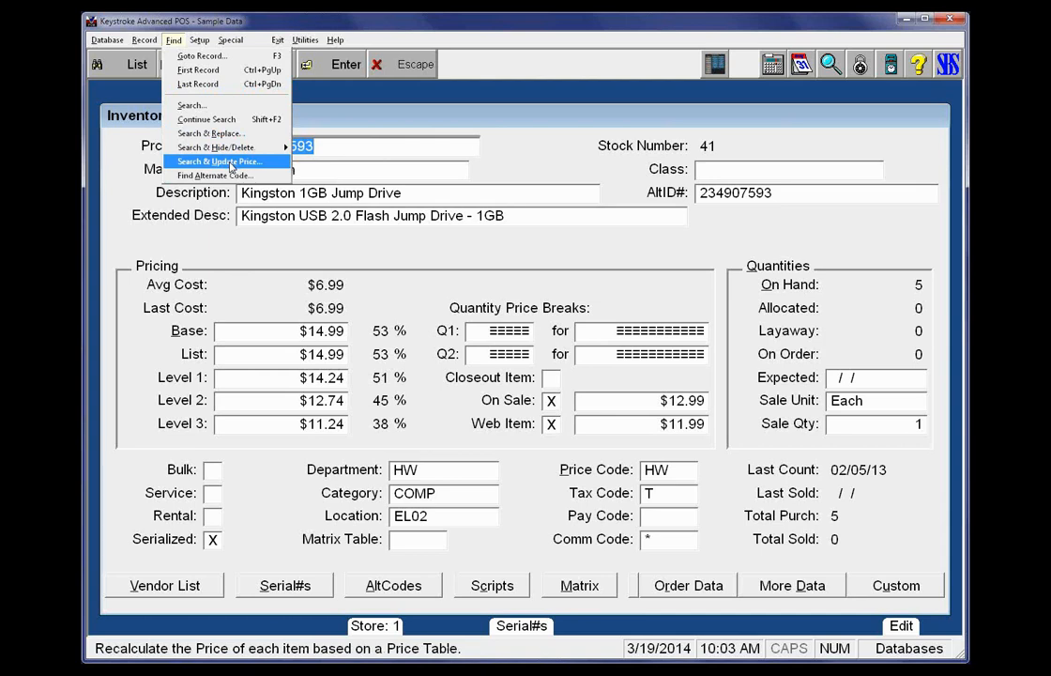
Start Search & Update Price for the inventory item and examine which prices and costs can be chosen for updating
{"action": "left_click", "coordinate": [230, 164]}
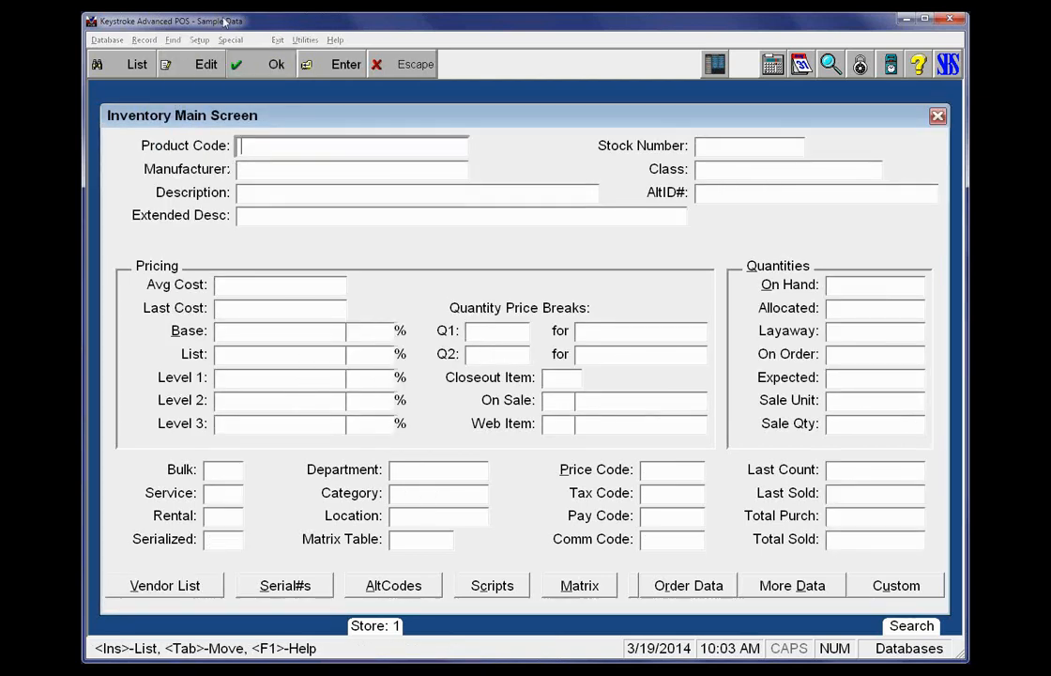
{"action": "left_click", "coordinate": [193, 61]}
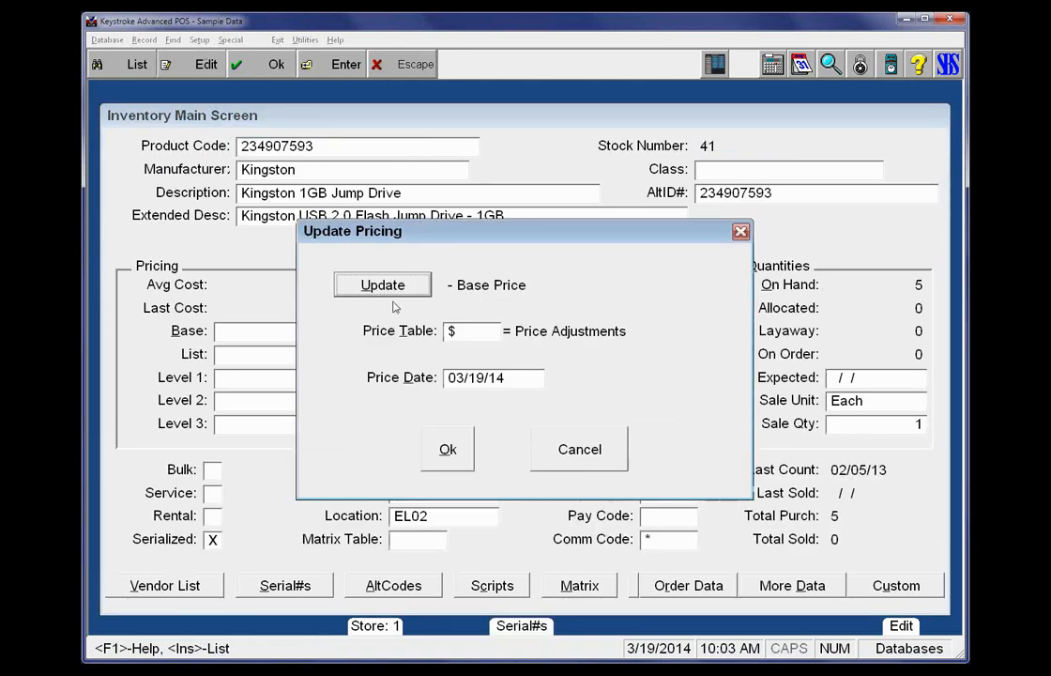
{"action": "left_click", "coordinate": [398, 287]}
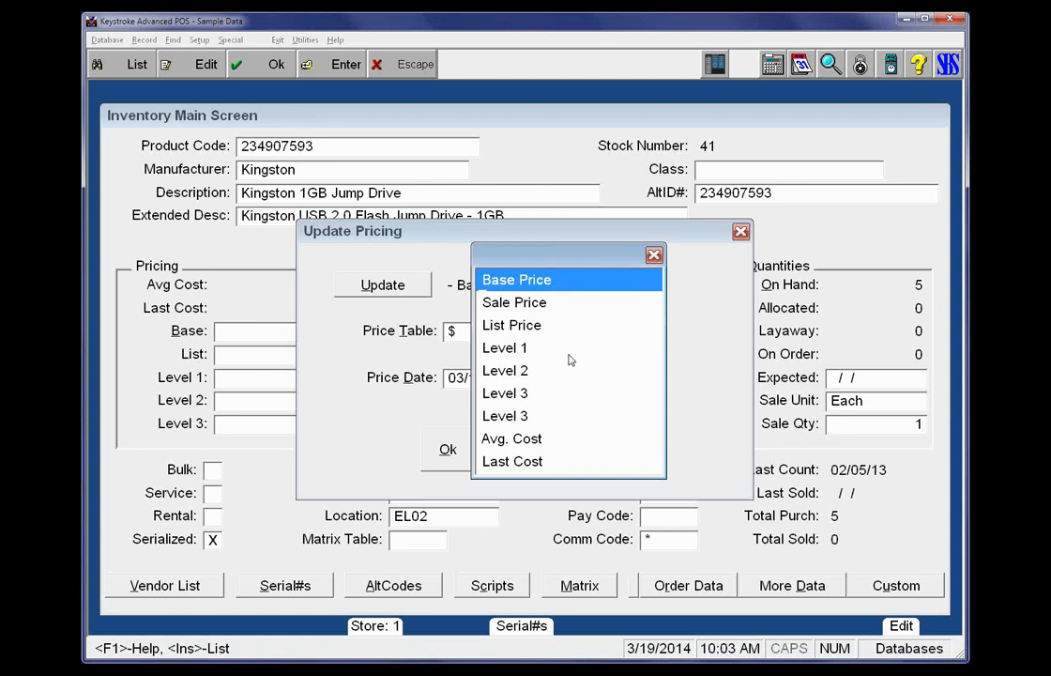
{"action": "key", "text": "Down"}
{"action": "key", "text": "Down"}
{"action": "key", "text": "Down"}
{"action": "key", "text": "Down"}
{"action": "key", "text": "Down"}
{"action": "key", "text": "Down"}
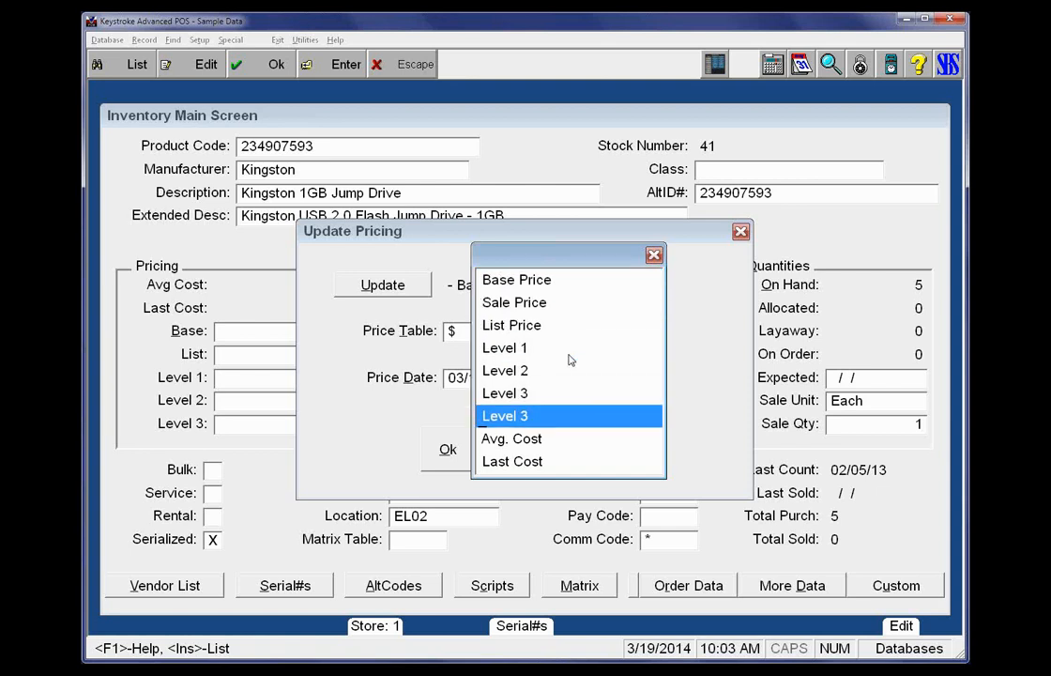
{"action": "key", "text": "Down"}
{"action": "key", "text": "Down"}
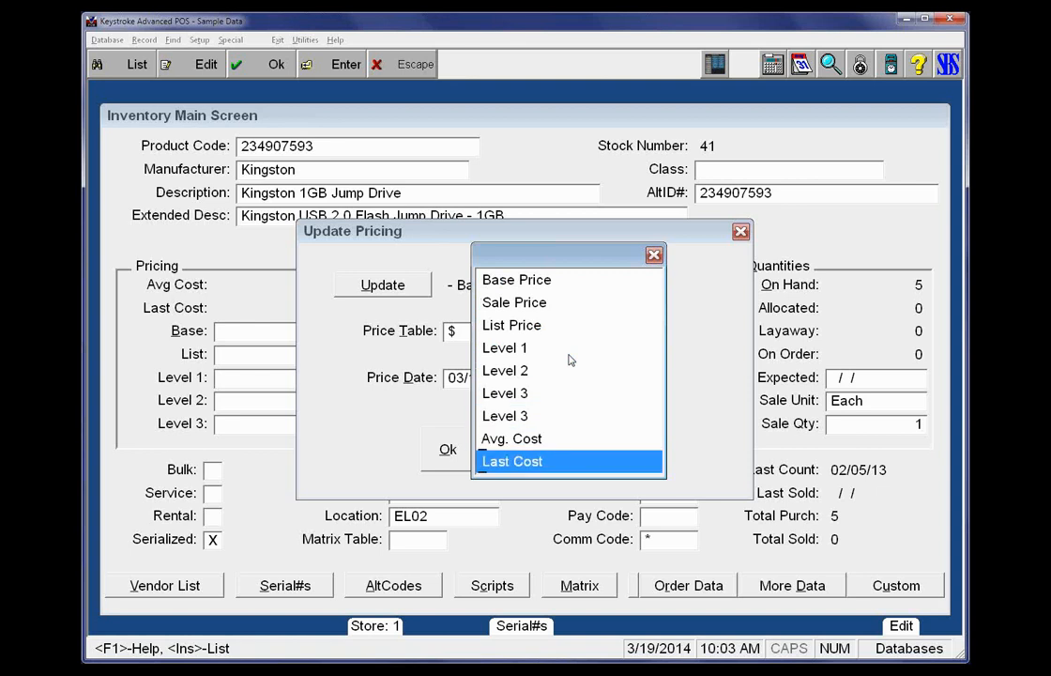
{"action": "key", "text": "Up"}
{"action": "key", "text": "Up"}
{"action": "key", "text": "Up"}
{"action": "key", "text": "Up"}
{"action": "key", "text": "Up"}
{"action": "key", "text": "Up"}
{"action": "key", "text": "Up"}
{"action": "key", "text": "Up"}
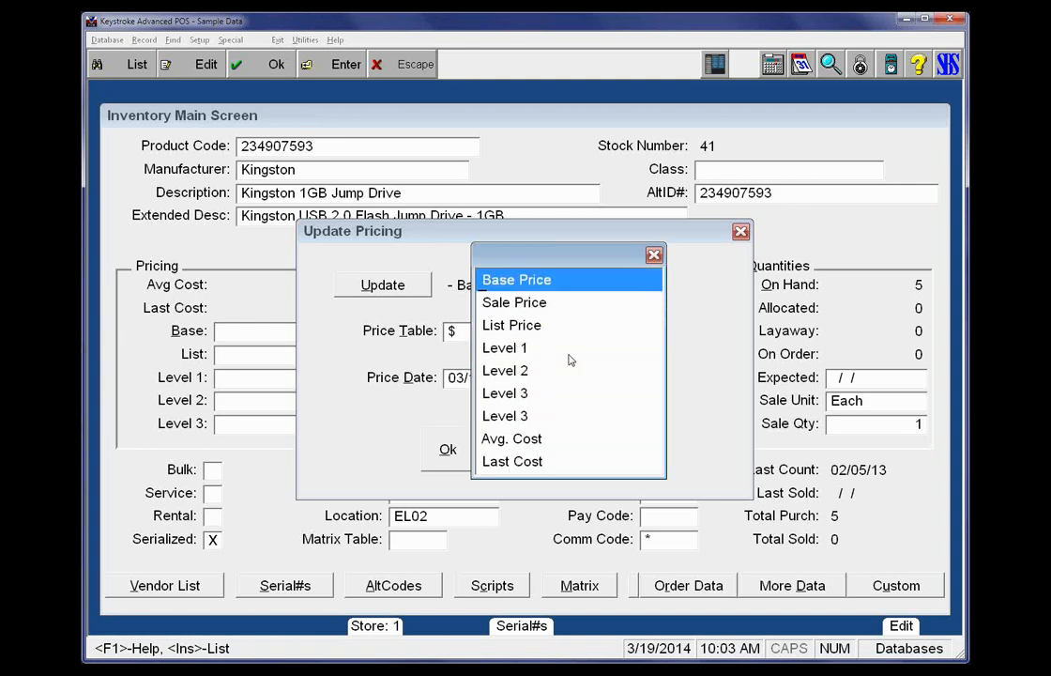
{"action": "key", "text": "Down"}
{"action": "key", "text": "Down"}
{"action": "key", "text": "Down"}
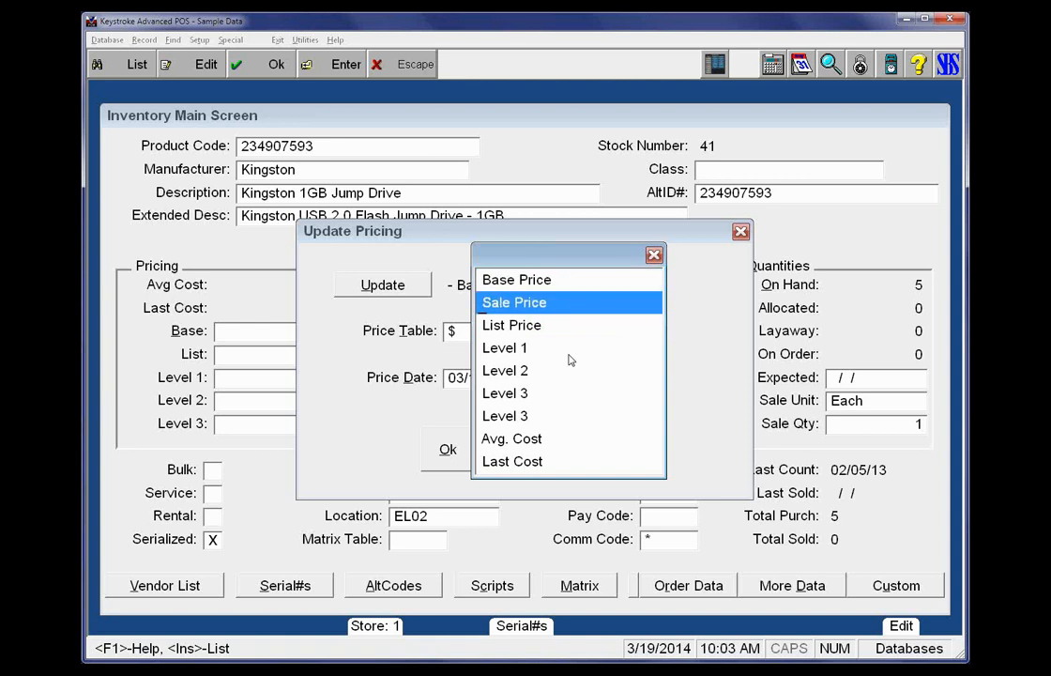
{"action": "key", "text": "Down"}
{"action": "key", "text": "Down"}
{"action": "key", "text": "Down"}
{"action": "key", "text": "Down"}
{"action": "key", "text": "Down"}
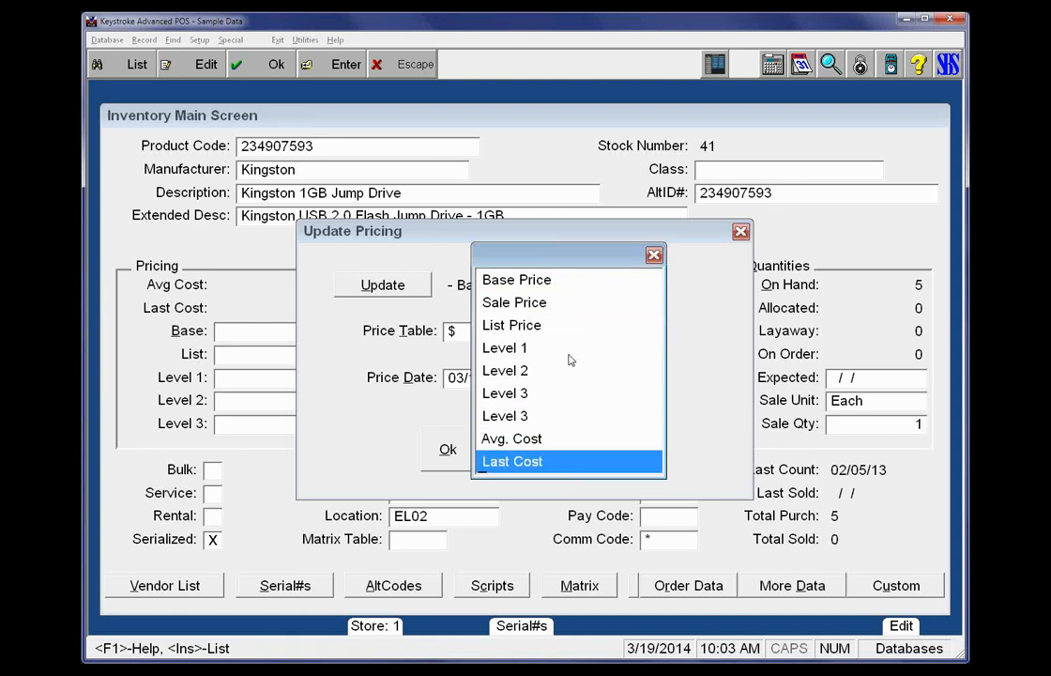
{"action": "key", "text": "Escape"}
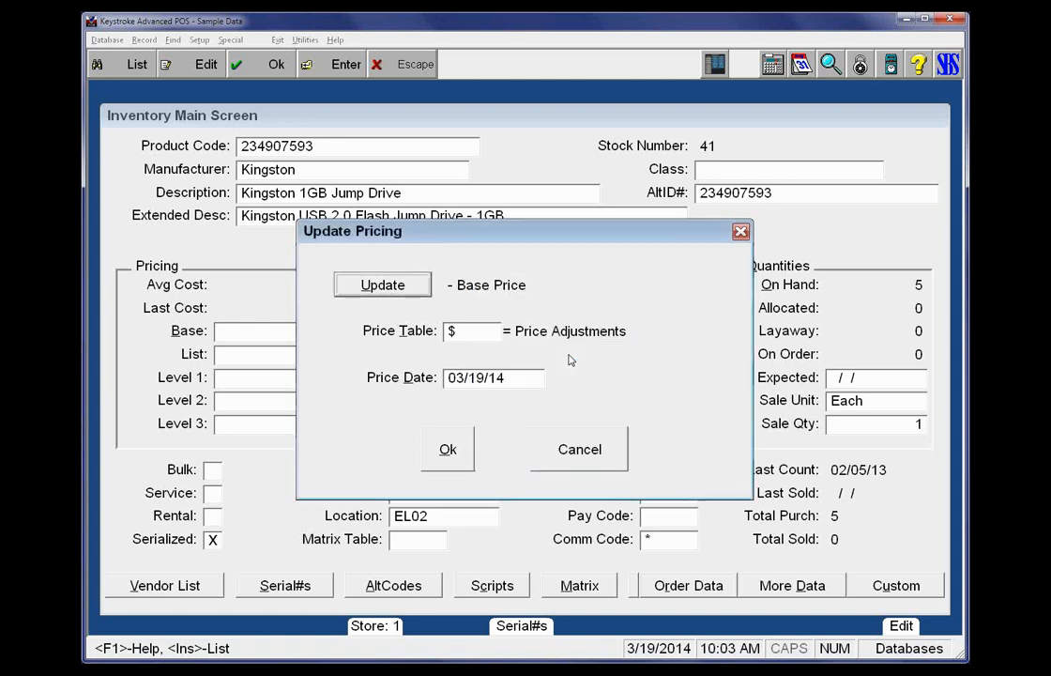
Review the price table and price date options, view the Price Adjustments table's formulas, and cancel the price update
{"action": "key", "text": "Tab"}
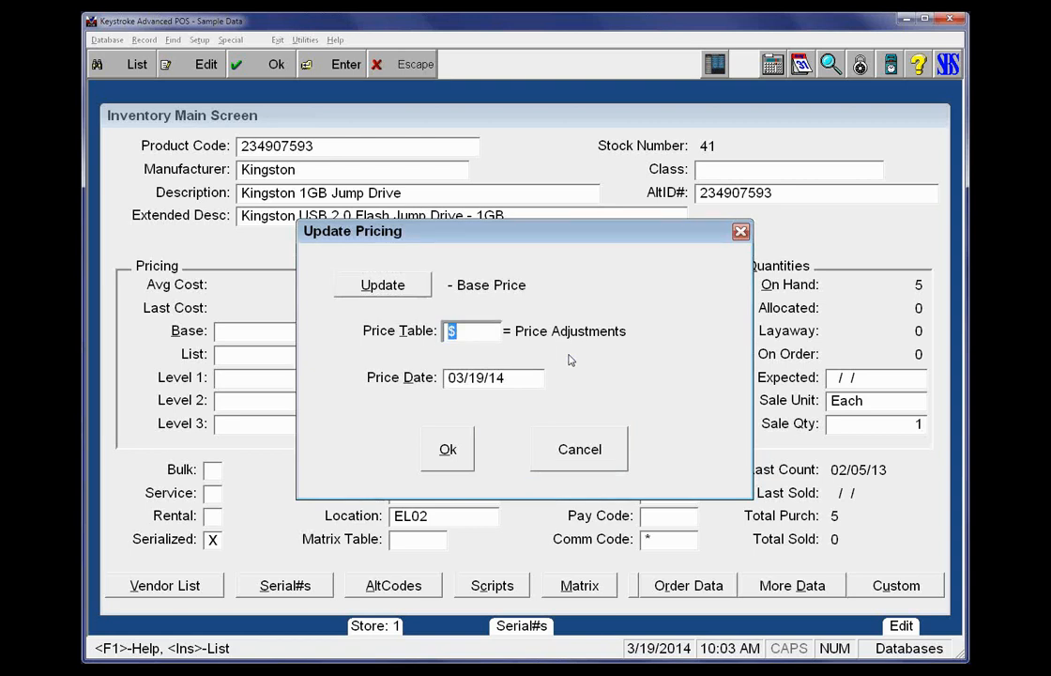
{"action": "key", "text": "Tab"}
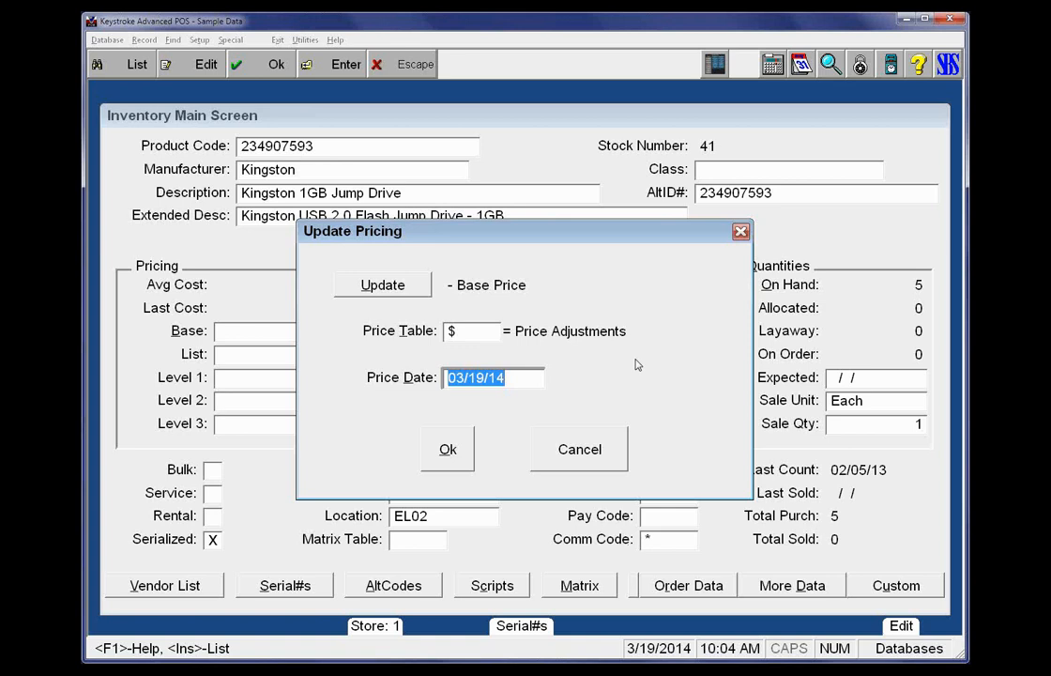
{"action": "left_click", "coordinate": [479, 332]}
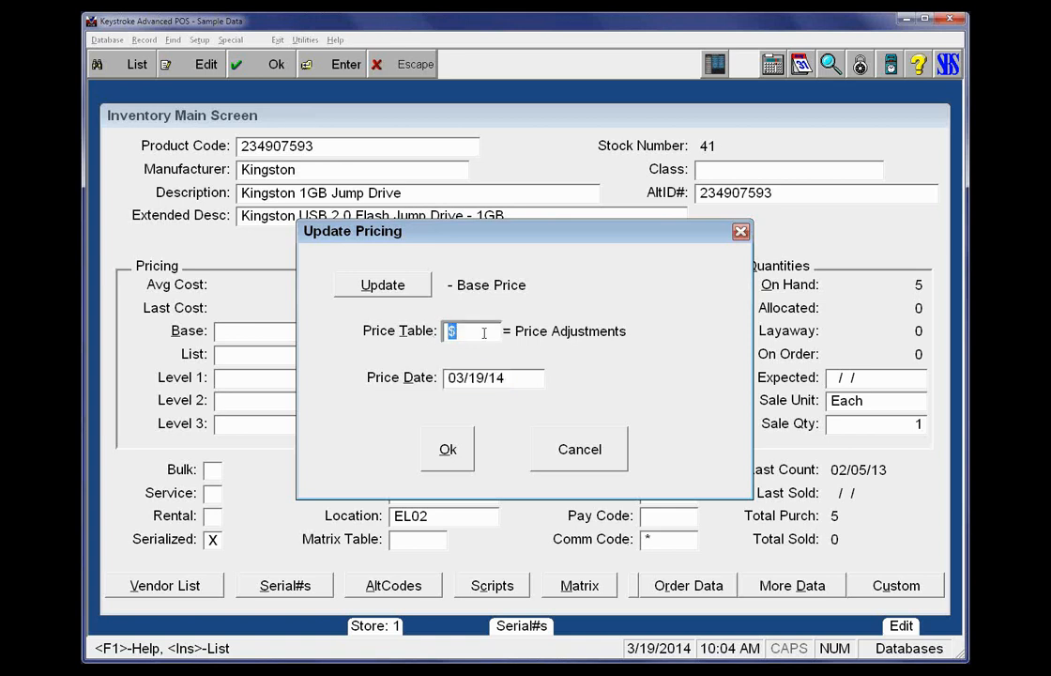
{"action": "key", "text": "Insert"}
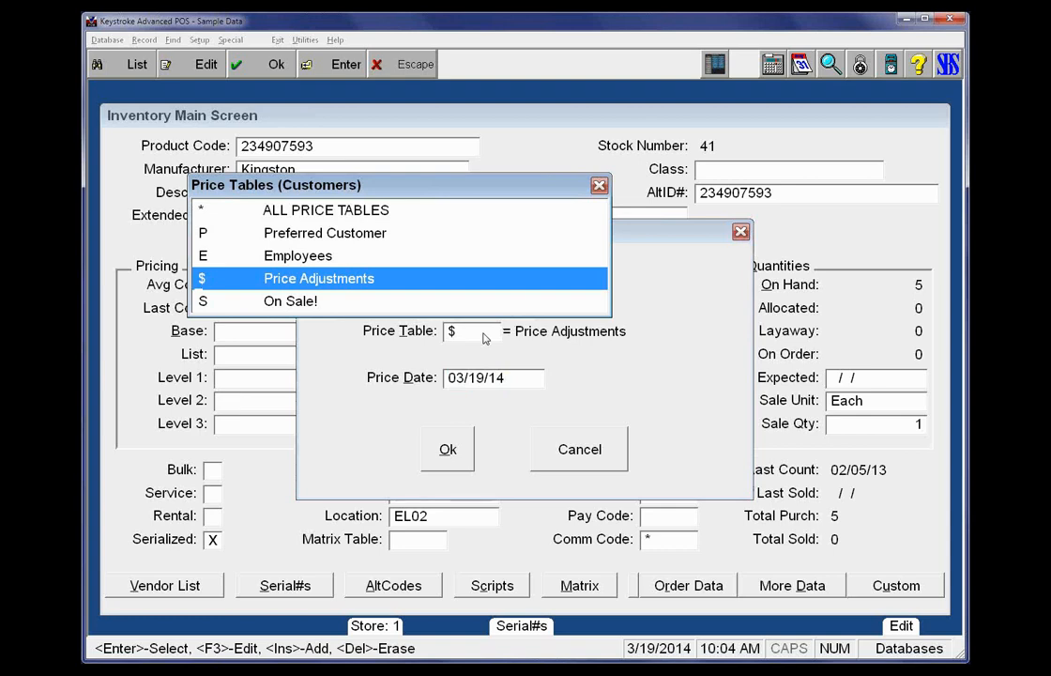
{"action": "key", "text": "F3"}
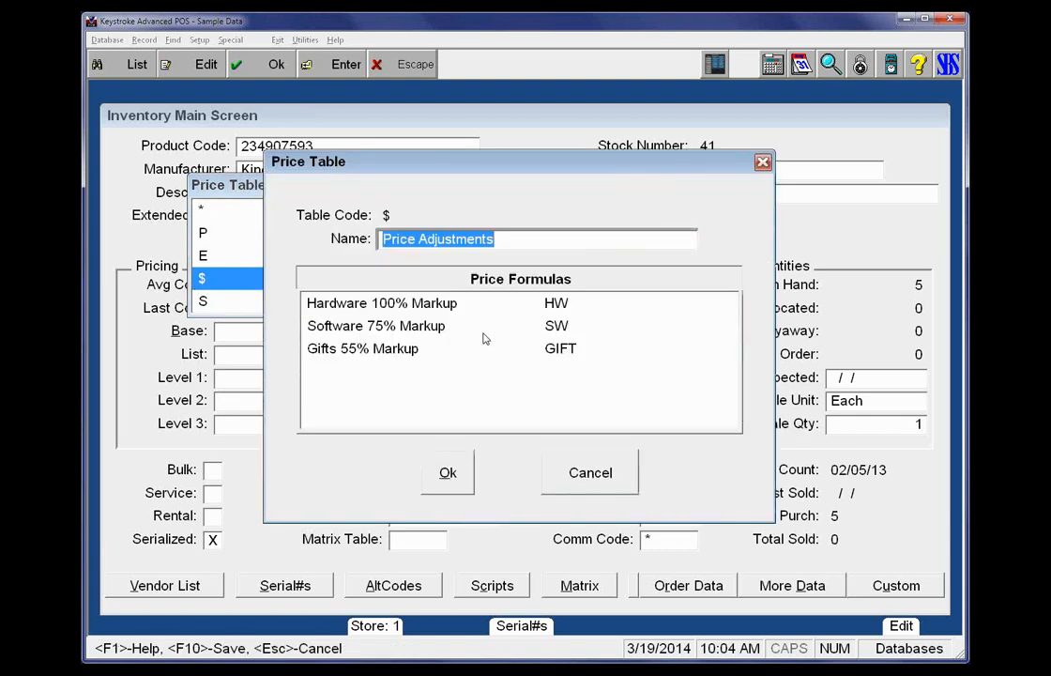
{"action": "key", "text": "Escape"}
{"action": "key", "text": "Escape"}
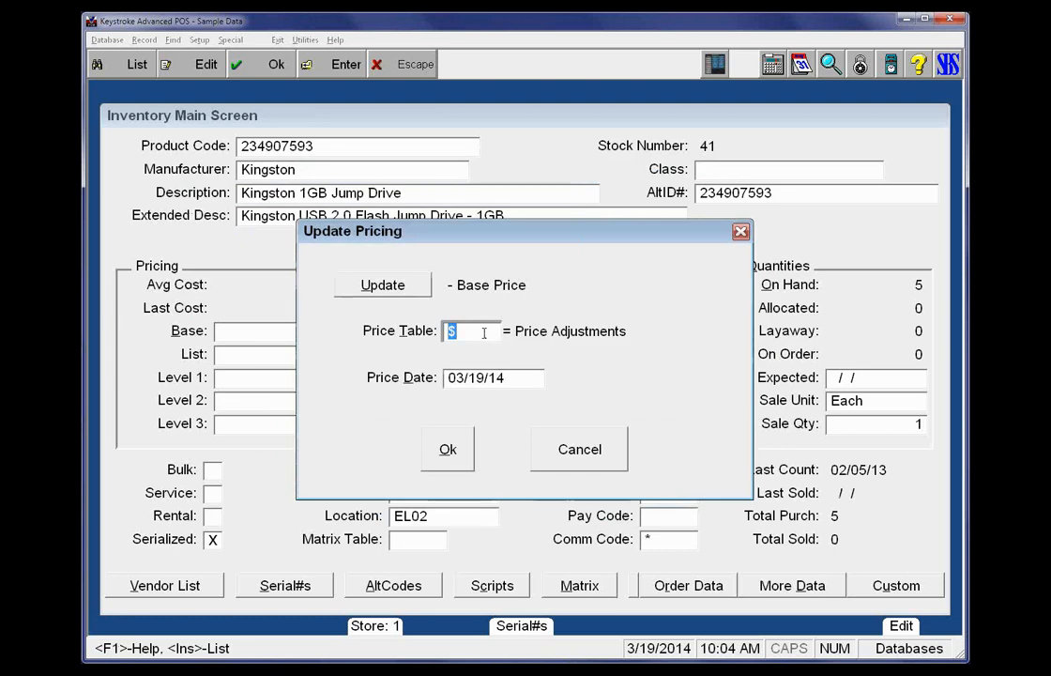
{"action": "key", "text": "Escape"}
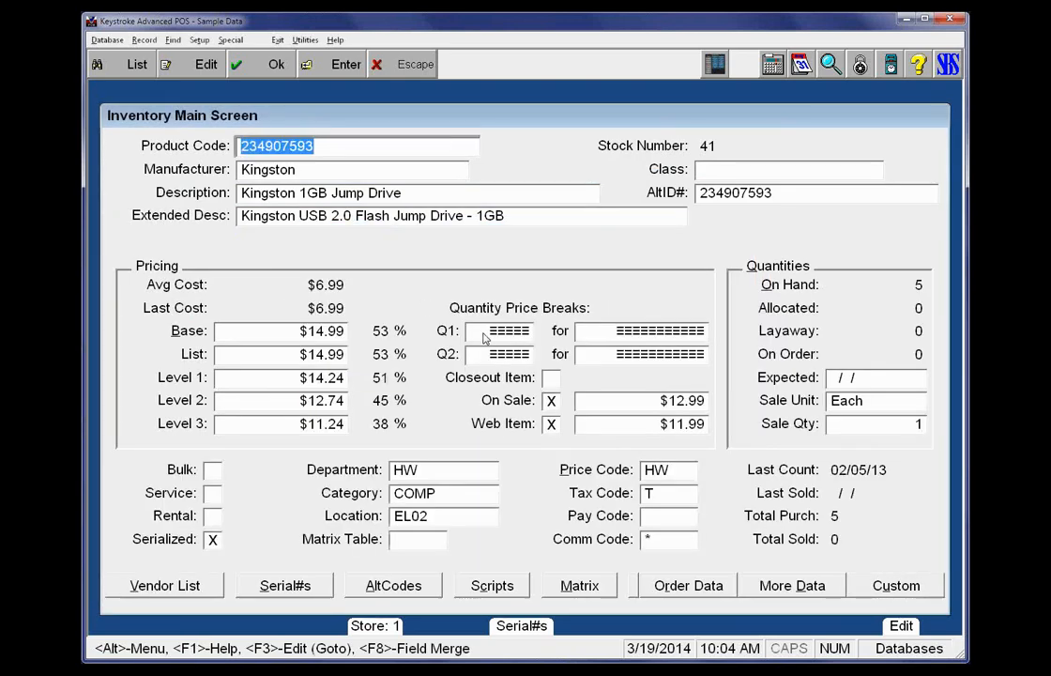
Switch to the Configuration Manager and open the customer price table Price Adjustments ($) for editing
{"action": "left_click", "coordinate": [279, 41]}
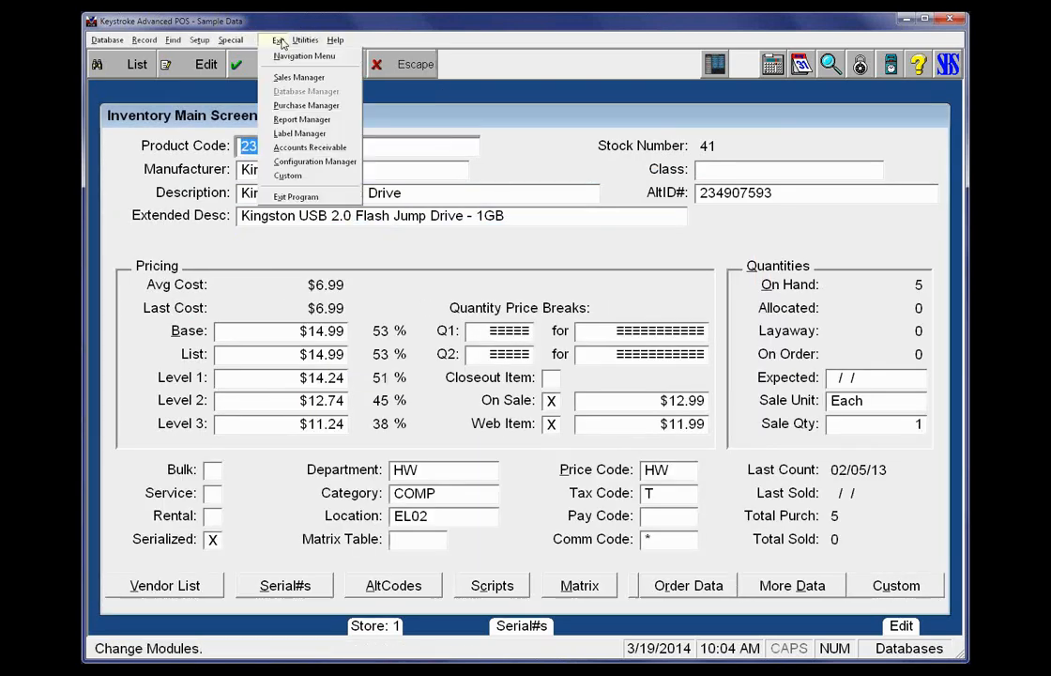
{"action": "left_click", "coordinate": [298, 163]}
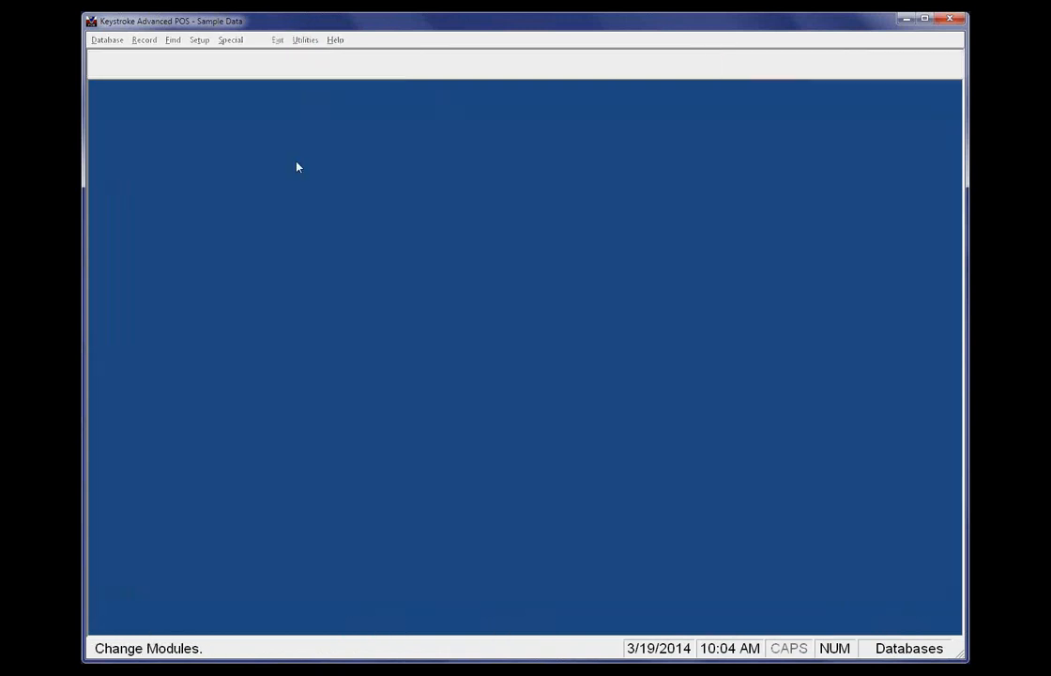
{"action": "left_click", "coordinate": [207, 41]}
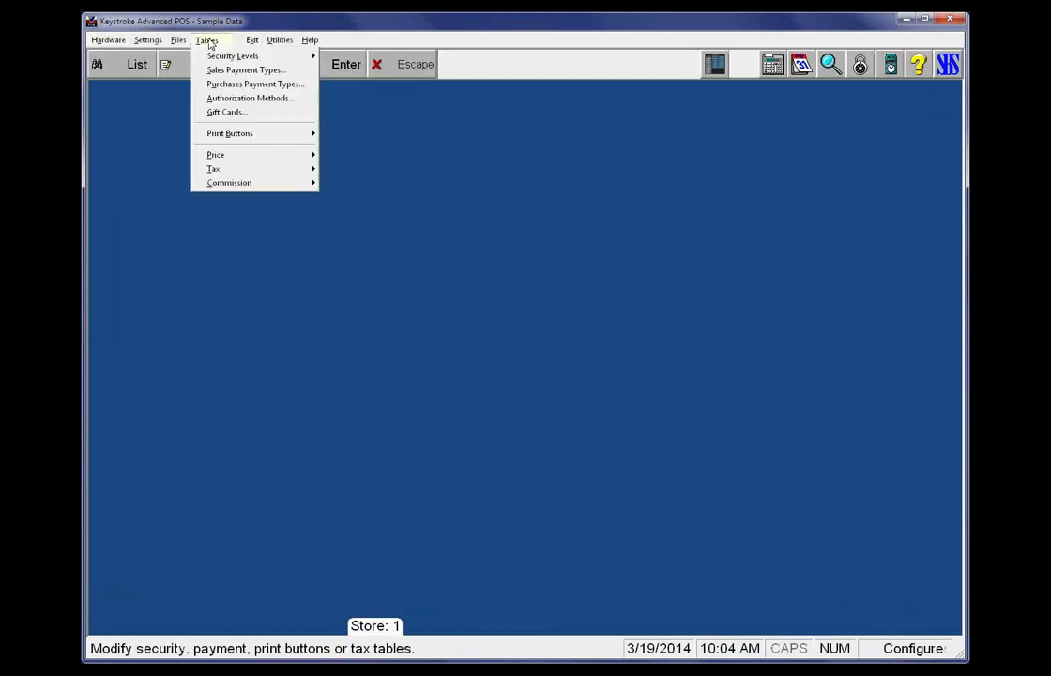
{"action": "mouse_move", "coordinate": [225, 159]}
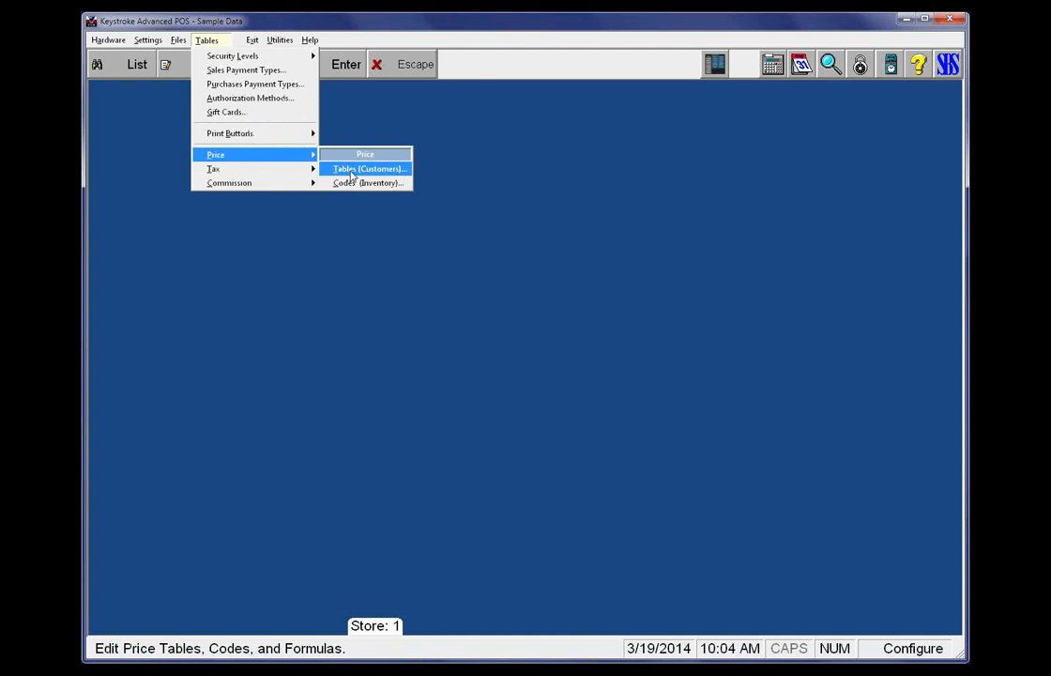
{"action": "left_click", "coordinate": [353, 172]}
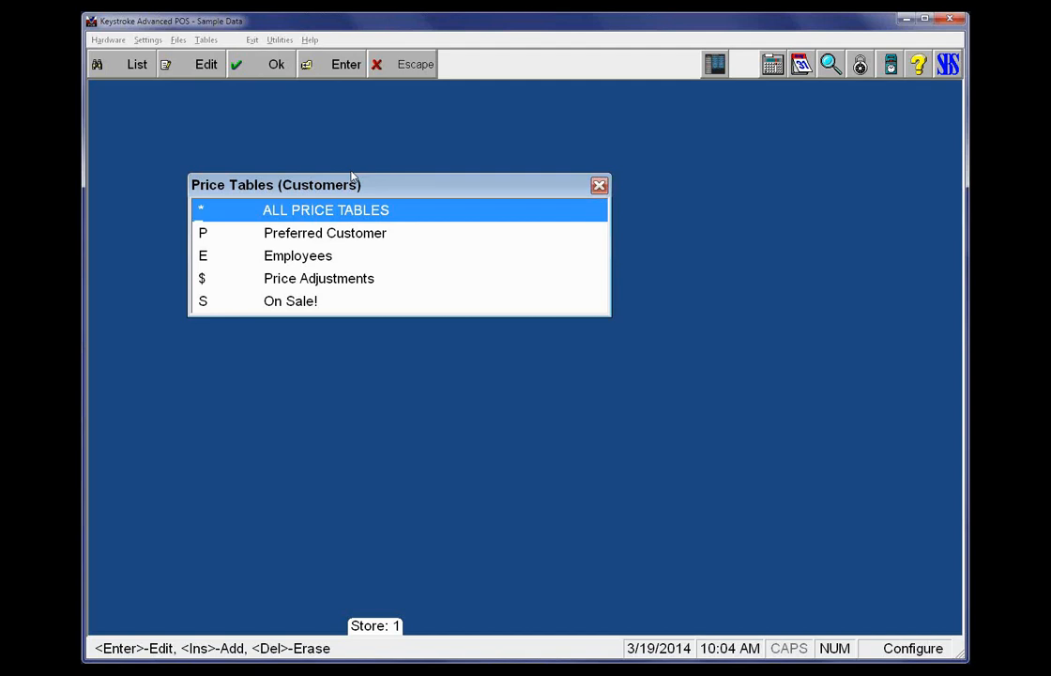
{"action": "key", "text": "Down"}
{"action": "key", "text": "Down"}
{"action": "key", "text": "Down"}
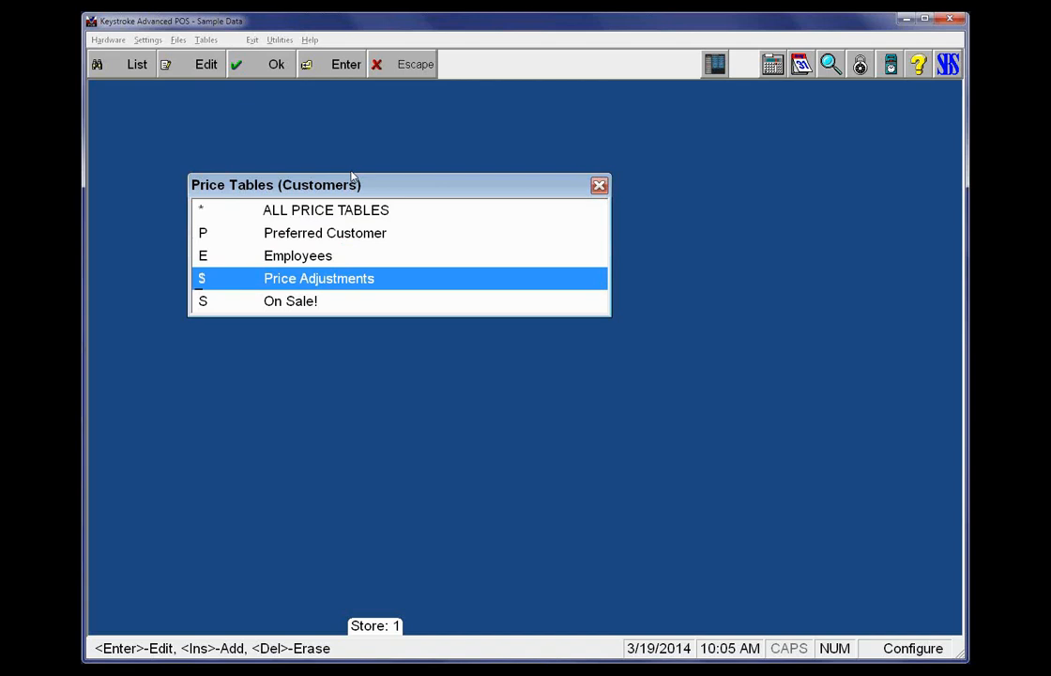
{"action": "key", "text": "Return"}
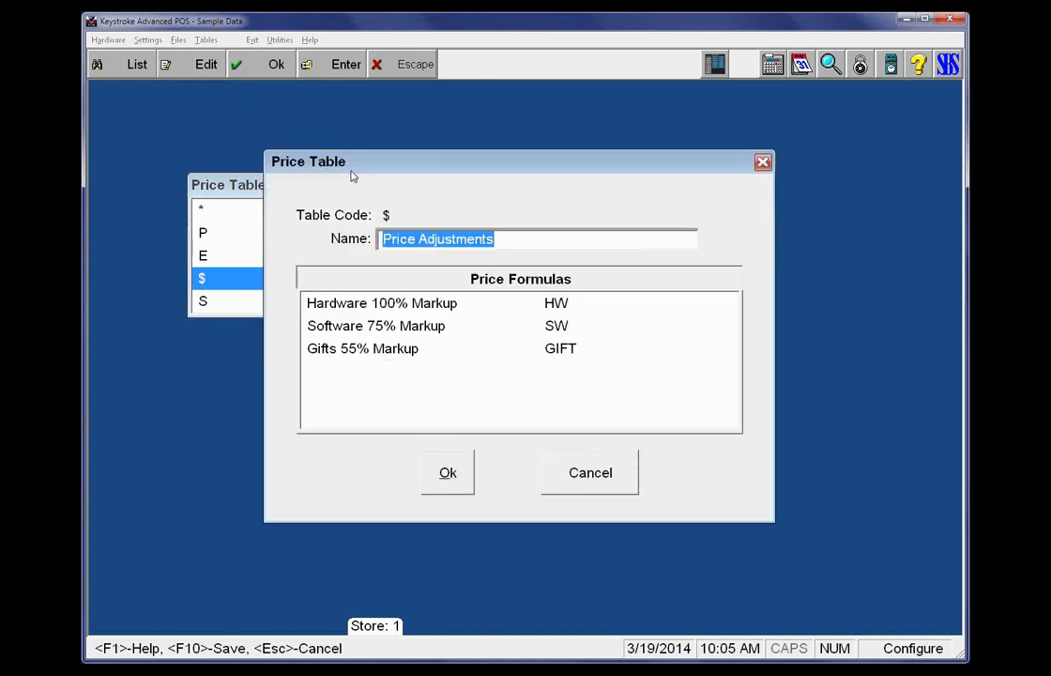
Examine the Hardware 100% Markup formula with its adjustment expressed as mark-up, profit and mark-down, and close it without saving
{"action": "key", "text": "Tab"}
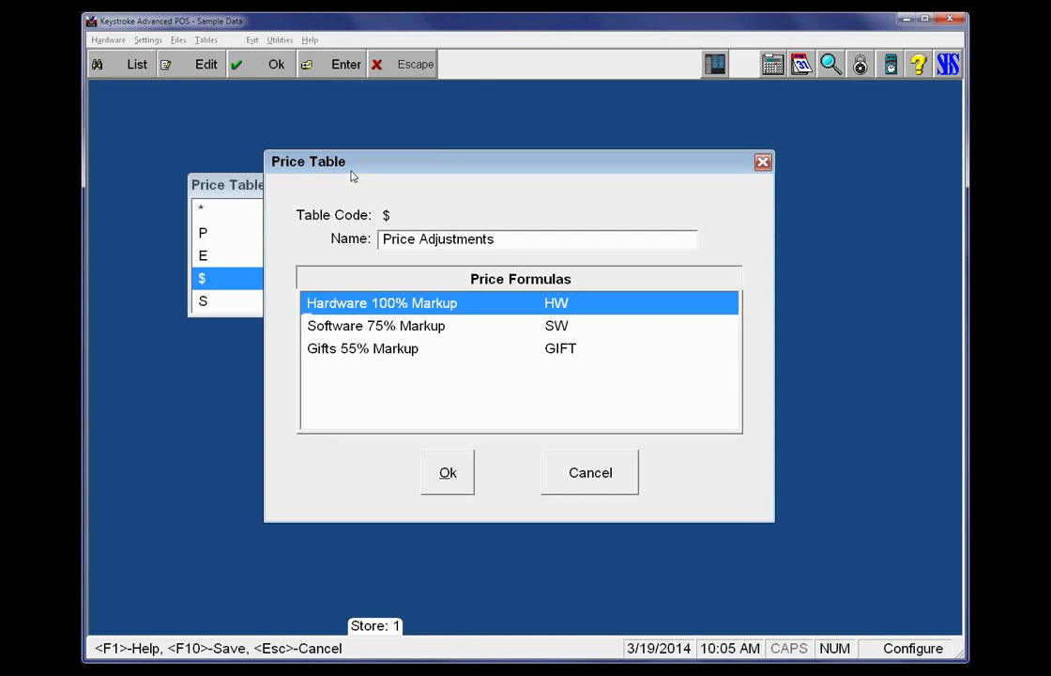
{"action": "key", "text": "Return"}
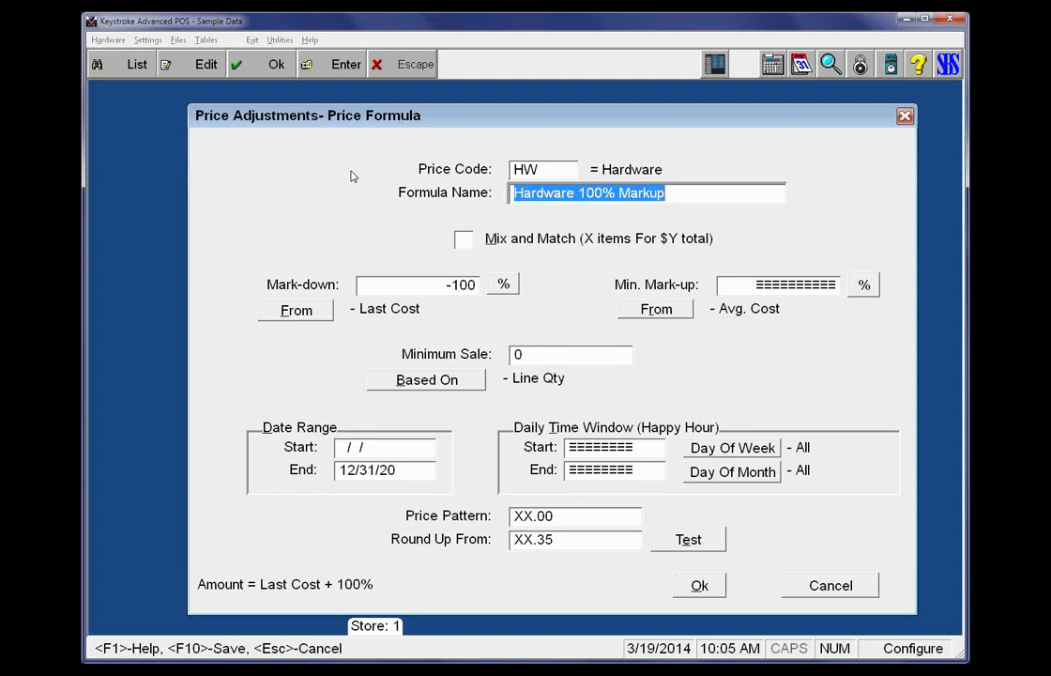
{"action": "key", "text": "Tab"}
{"action": "key", "text": "Tab"}
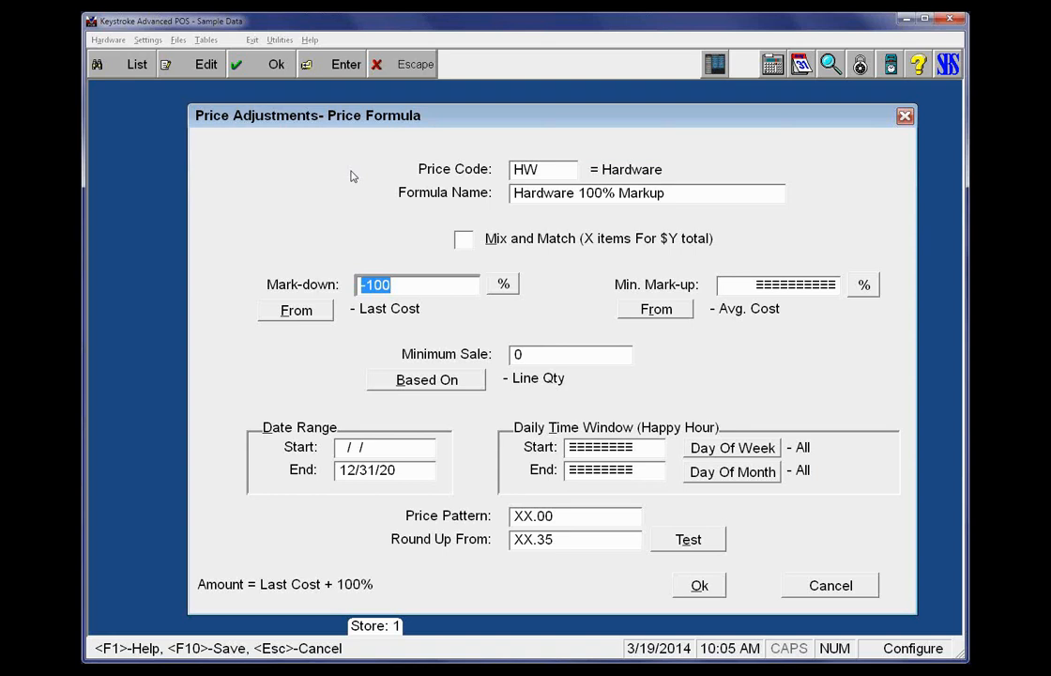
{"action": "key", "text": "minus"}
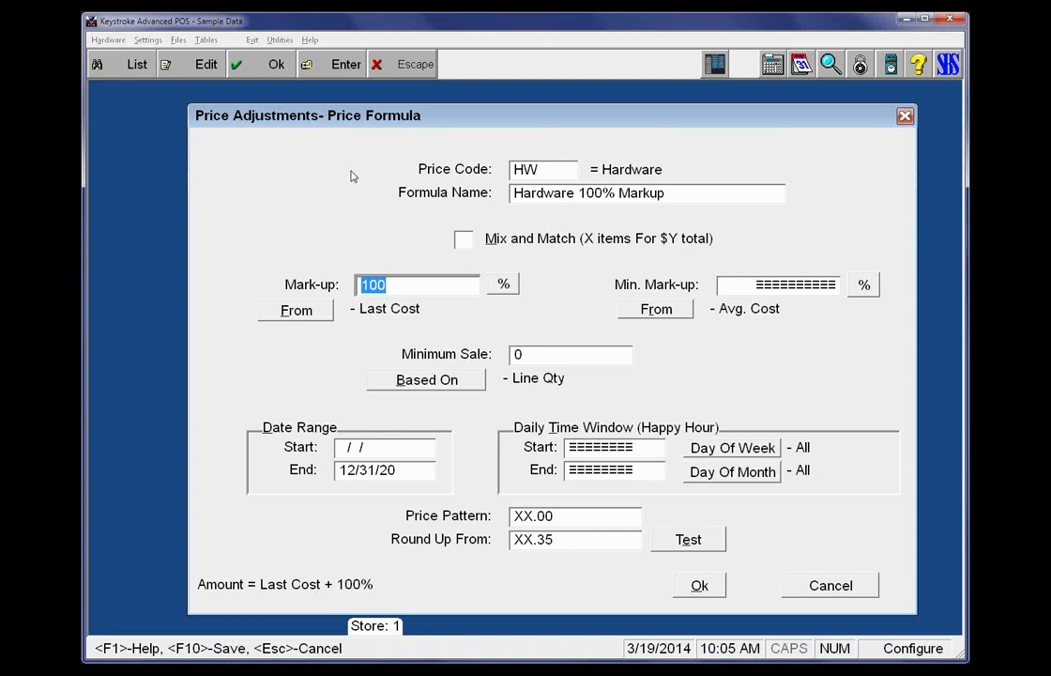
{"action": "key", "text": "p"}
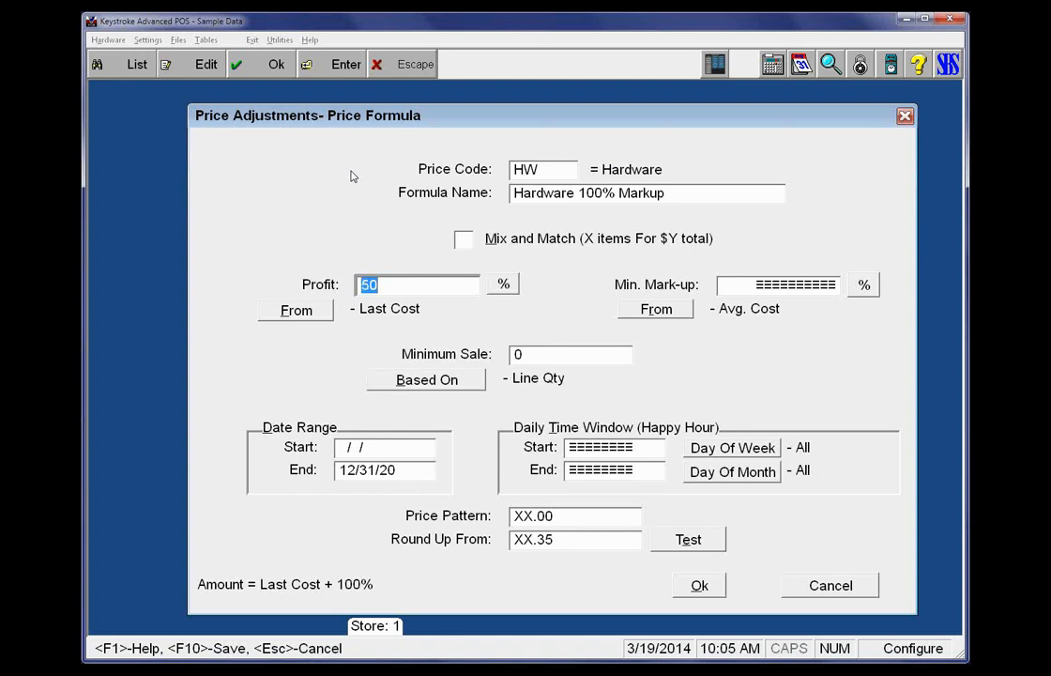
{"action": "key", "text": "d"}
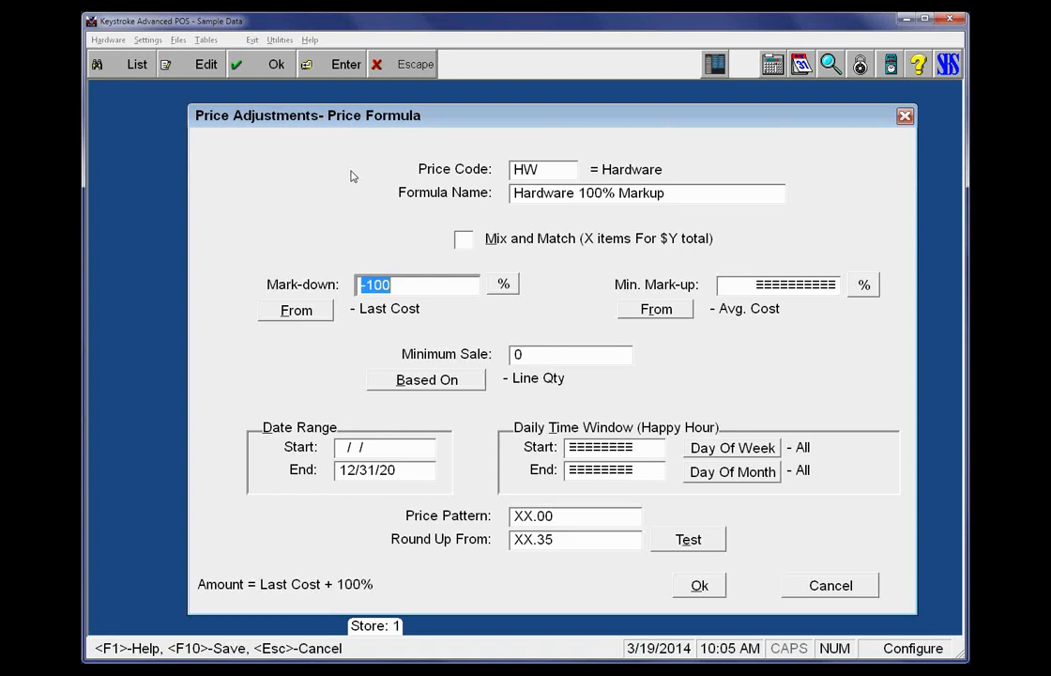
{"action": "key", "text": "Return"}
{"action": "key", "text": "Tab"}
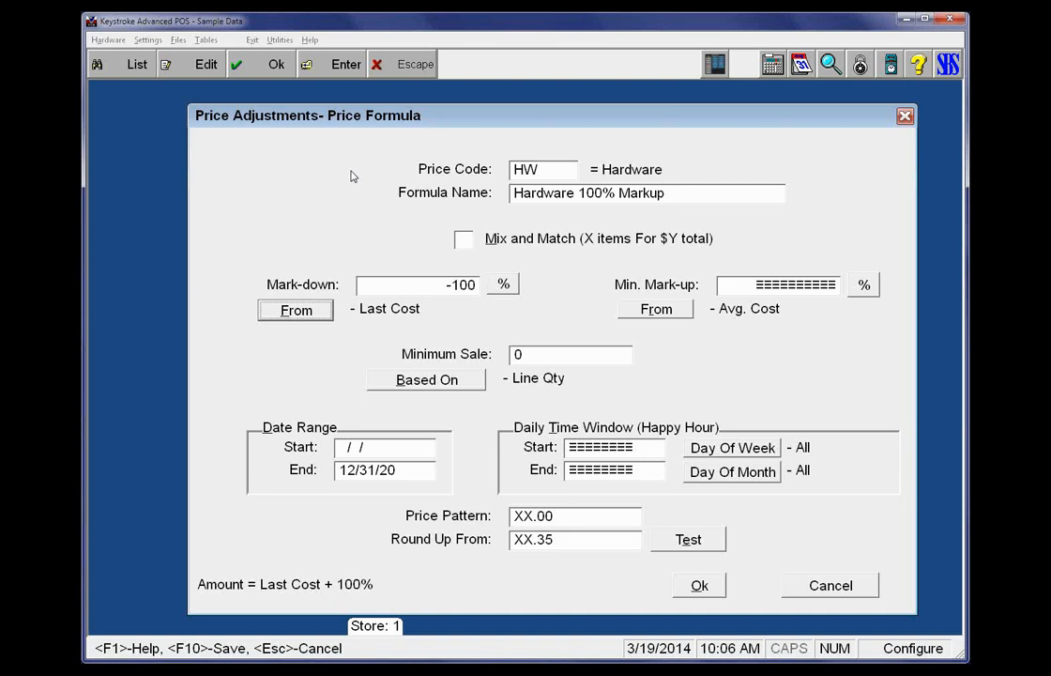
{"action": "key", "text": "shift+Tab"}
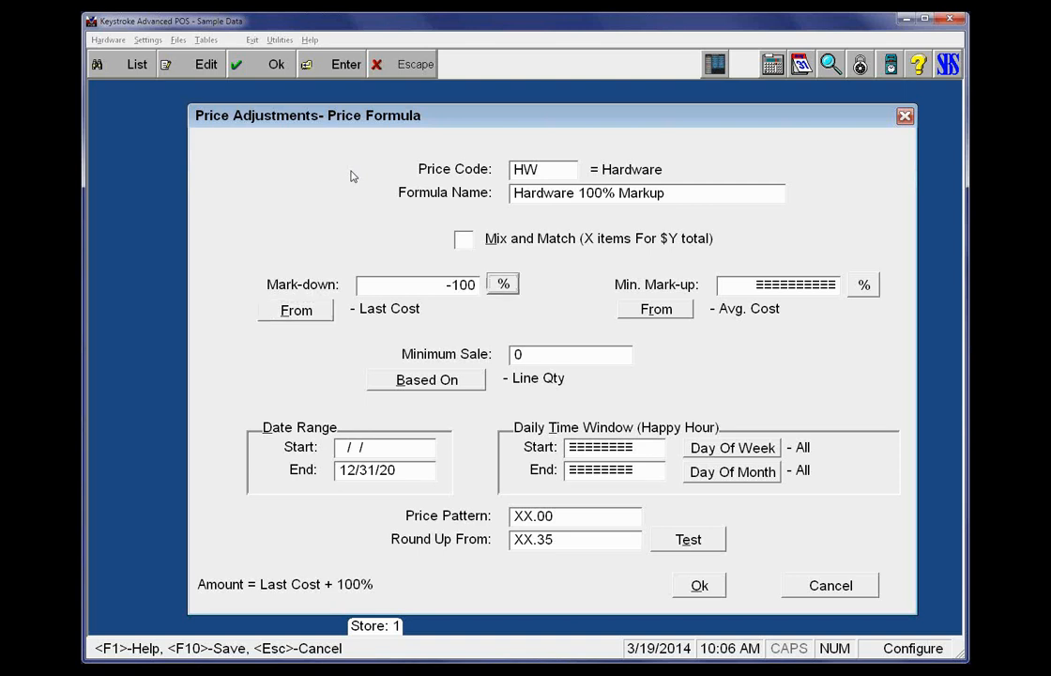
{"action": "key", "text": "shift+Tab"}
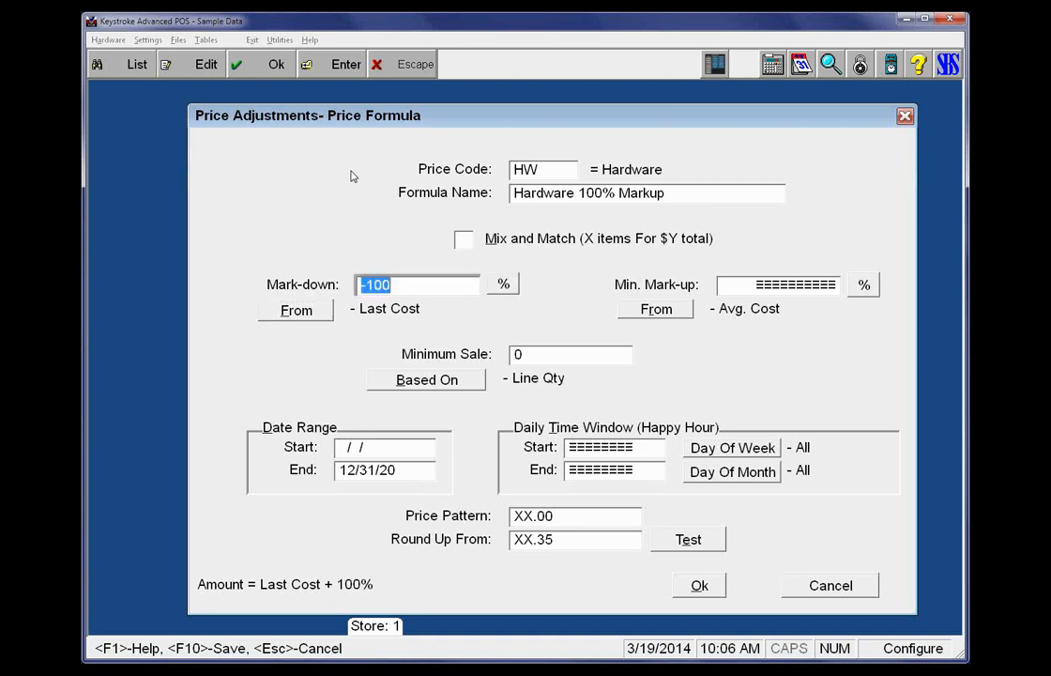
{"action": "key", "text": "Escape"}
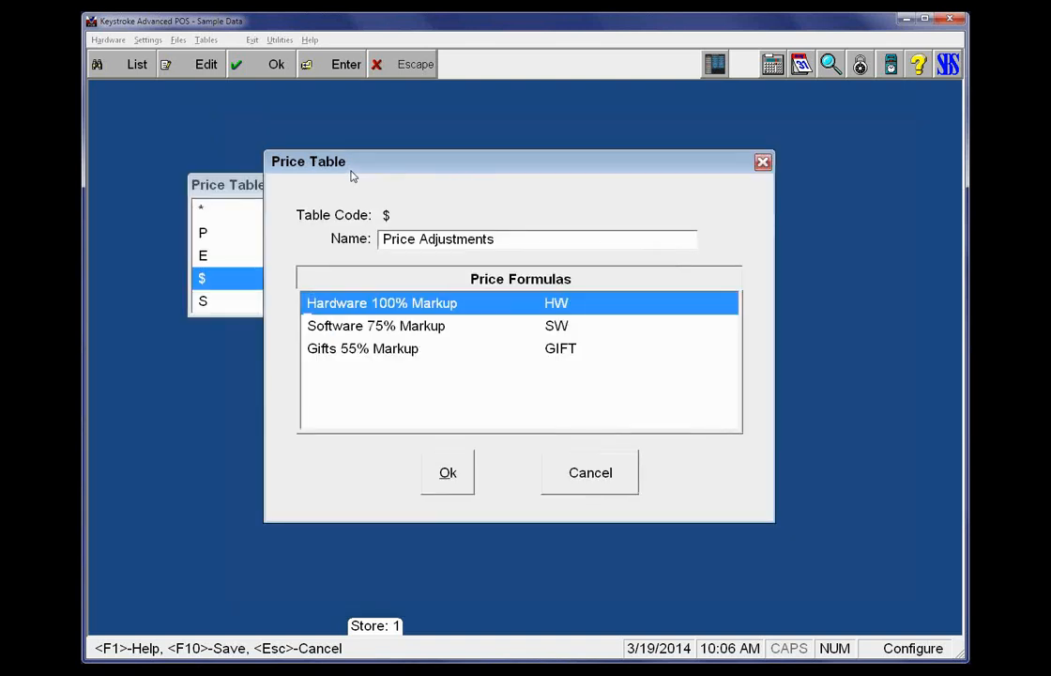
Examine the Software 75% Markup formula with its adjustment expressed as mark-up and profit, and close it without saving
{"action": "key", "text": "Down"}
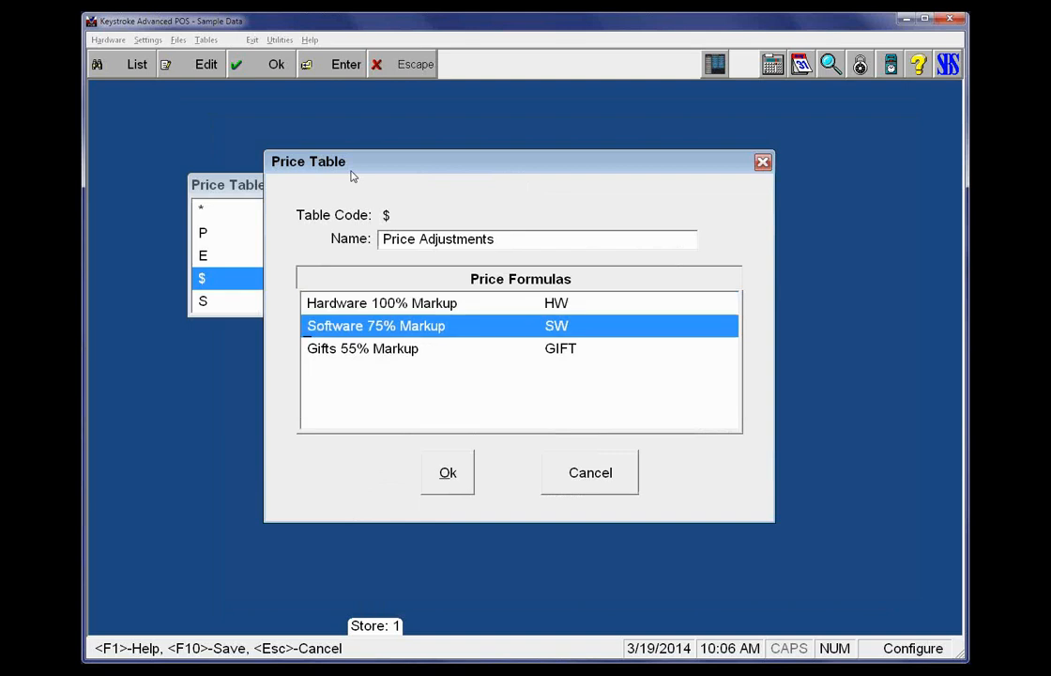
{"action": "key", "text": "Return"}
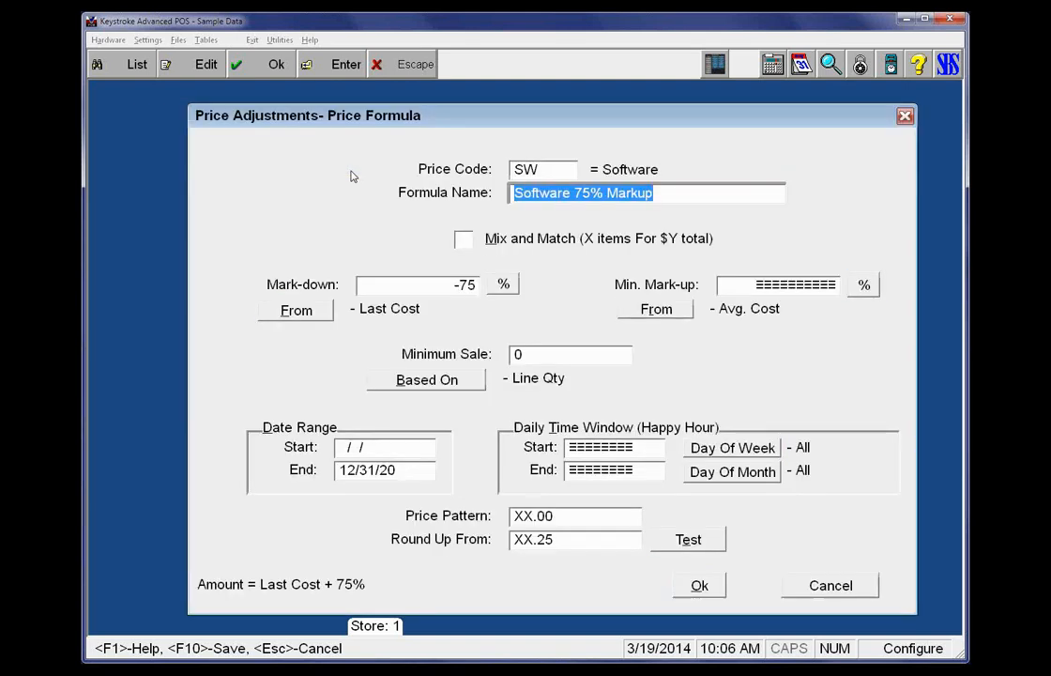
{"action": "key", "text": "Return"}
{"action": "key", "text": "minus"}
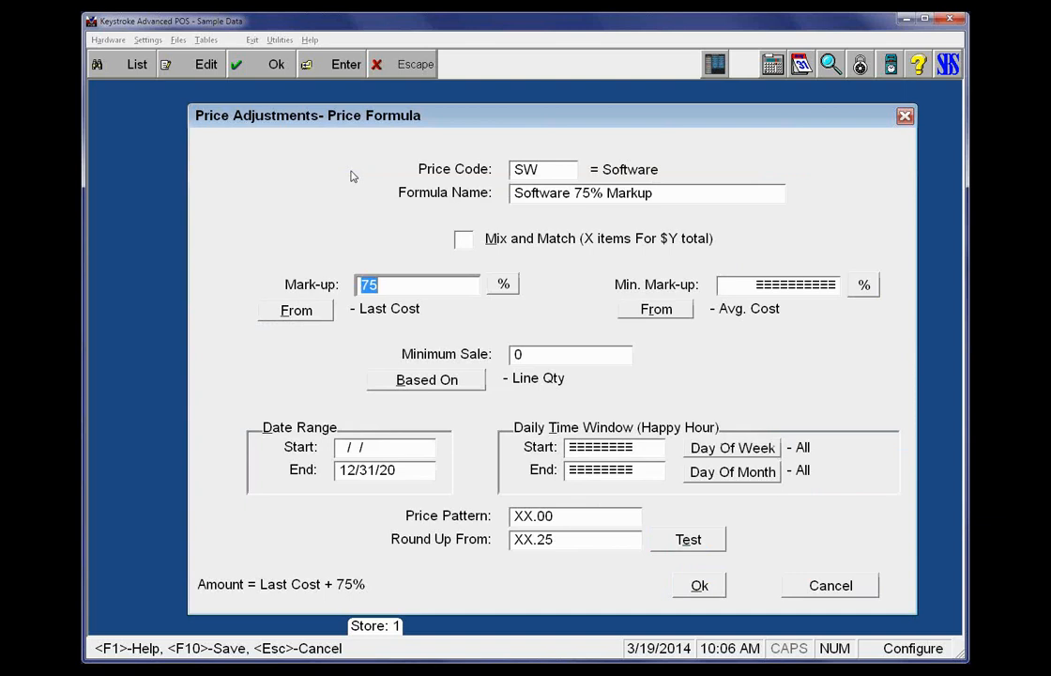
{"action": "key", "text": "p"}
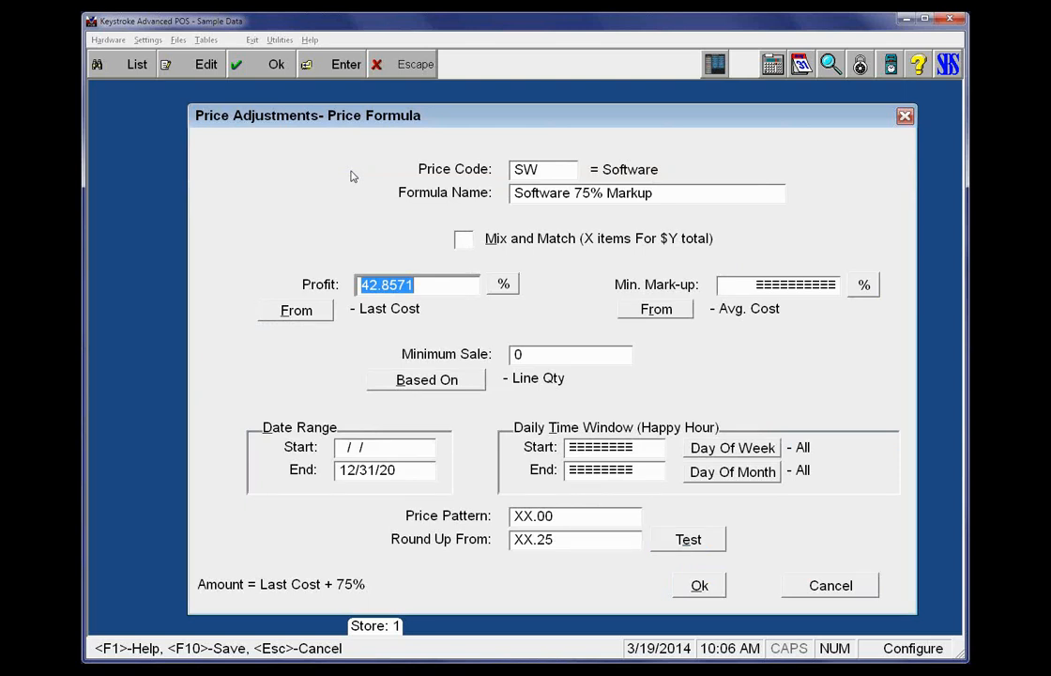
{"action": "key", "text": "Escape"}
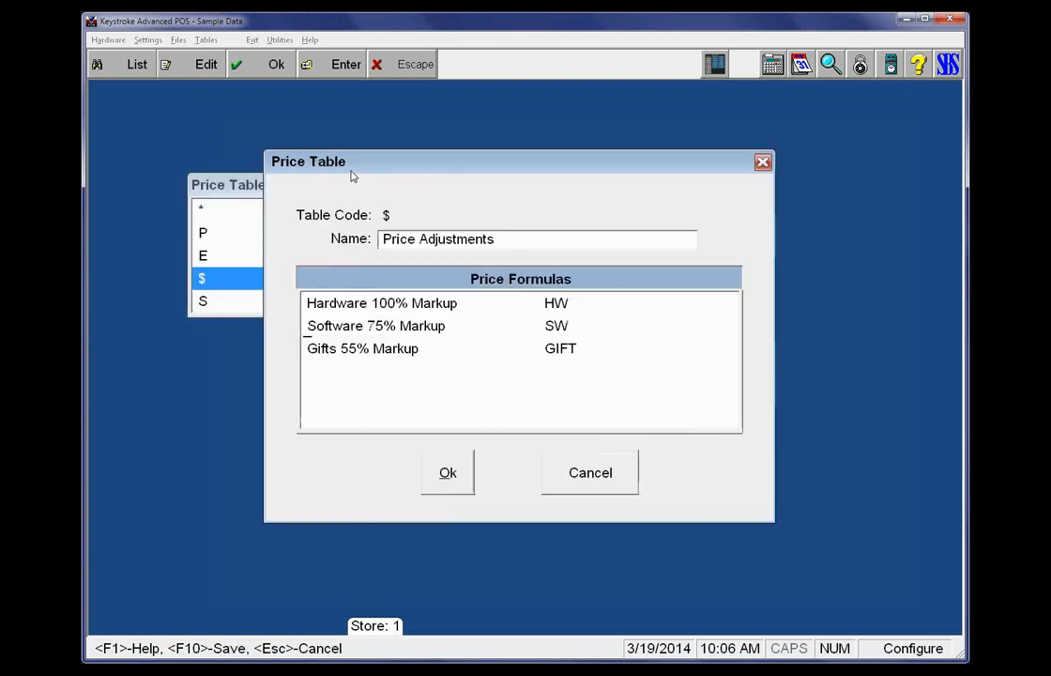
Examine the Gifts 55% Markup formula, and close it and the Price Adjustments table without saving
{"action": "key", "text": "Down"}
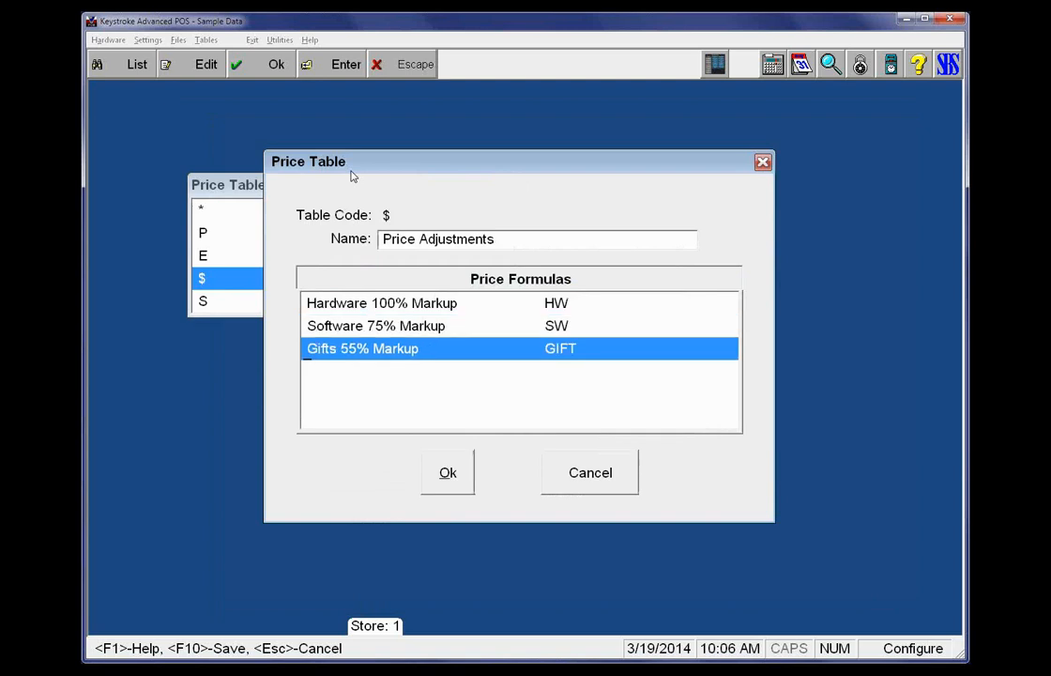
{"action": "key", "text": "Return"}
{"action": "key", "text": "Tab"}
{"action": "key", "text": "Tab"}
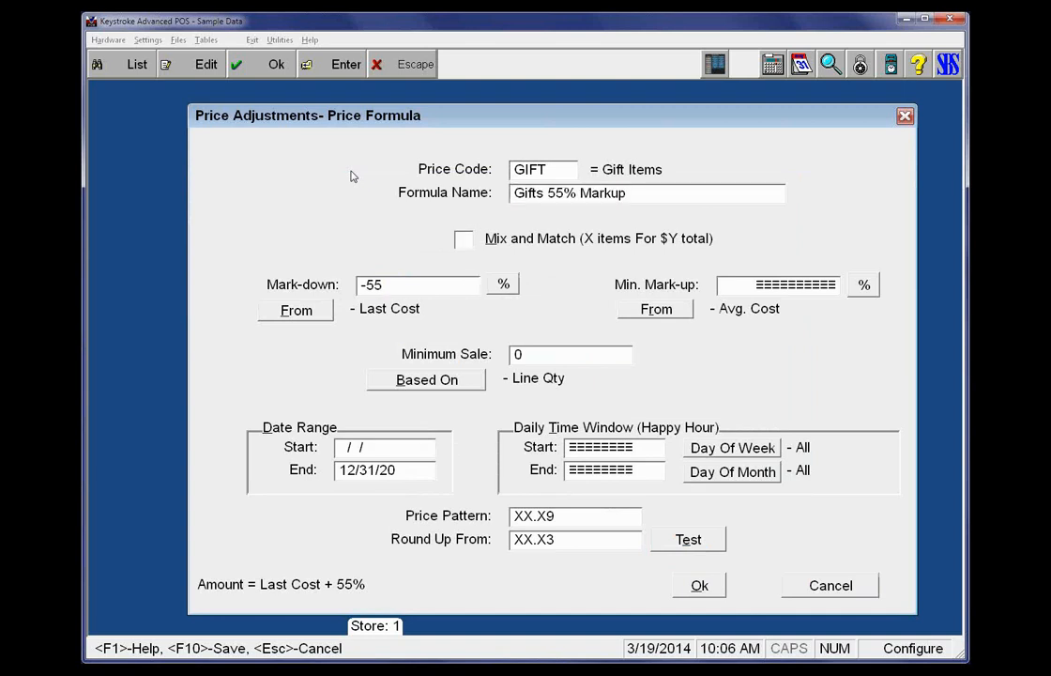
{"action": "key", "text": "Escape"}
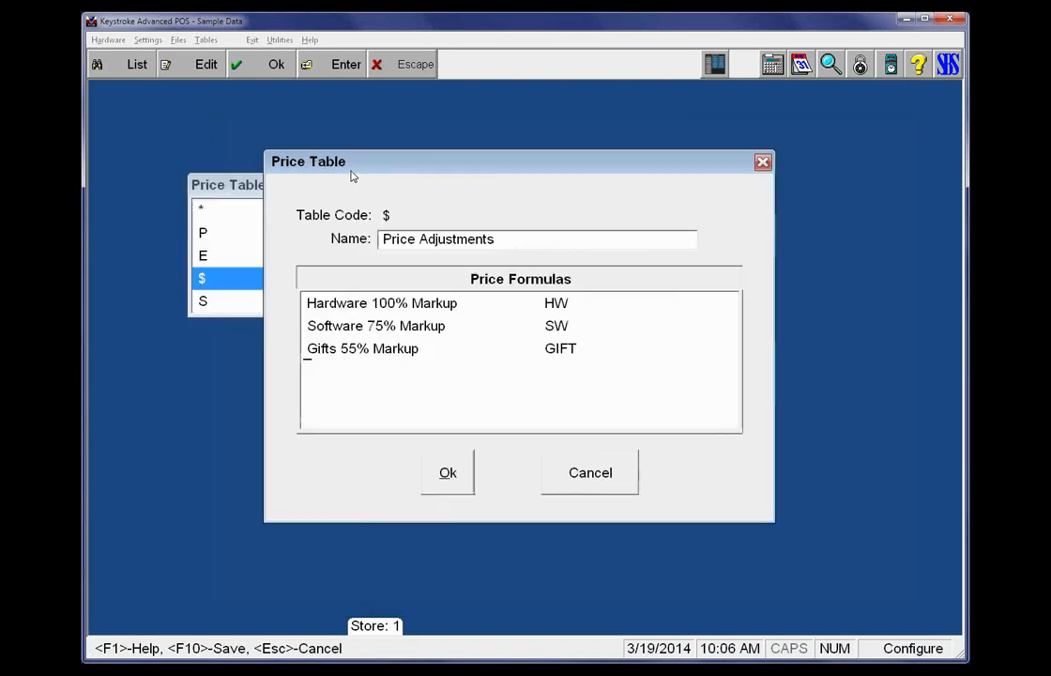
{"action": "key", "text": "Escape"}
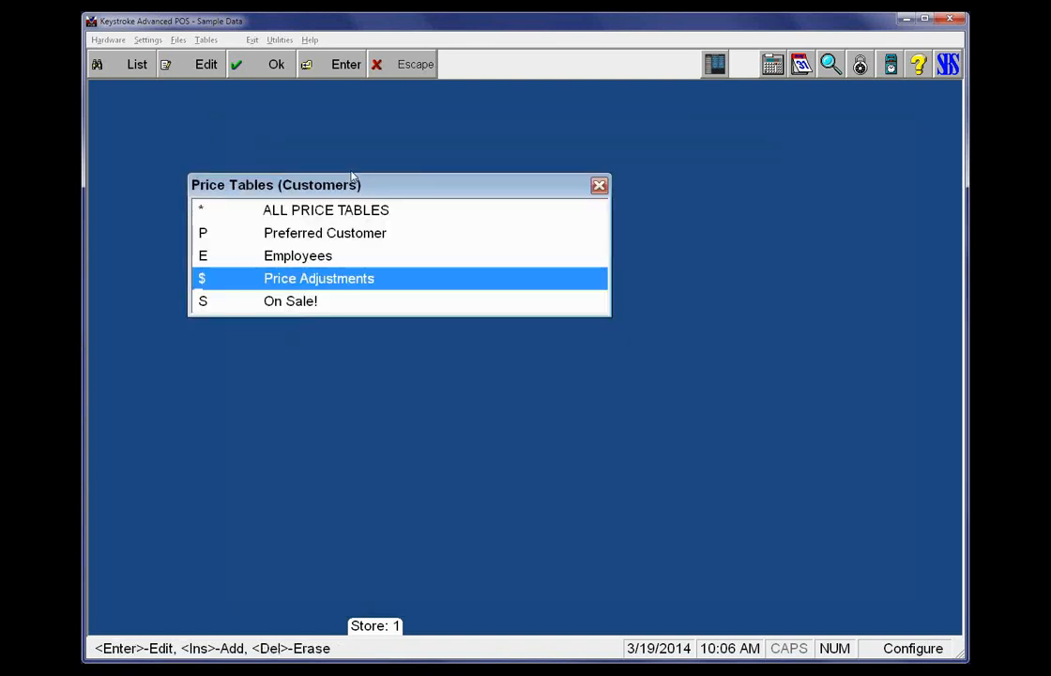
View the blank form for adding a customer price table and cancel it
{"action": "key", "text": "Up"}
{"action": "key", "text": "Up"}
{"action": "key", "text": "Up"}
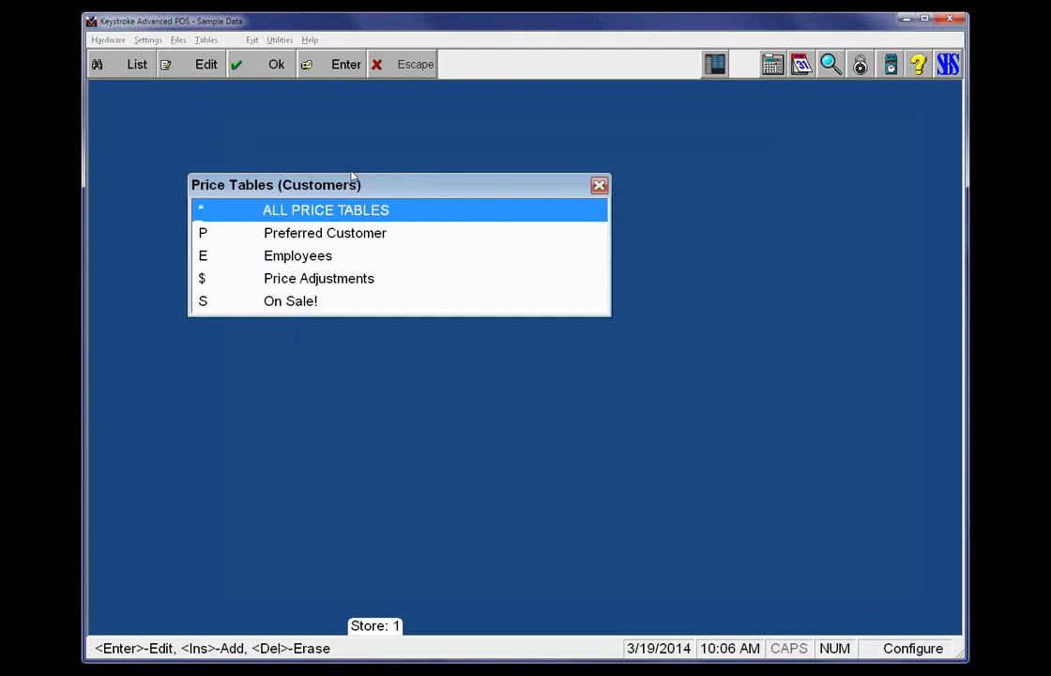
{"action": "key", "text": "Insert"}
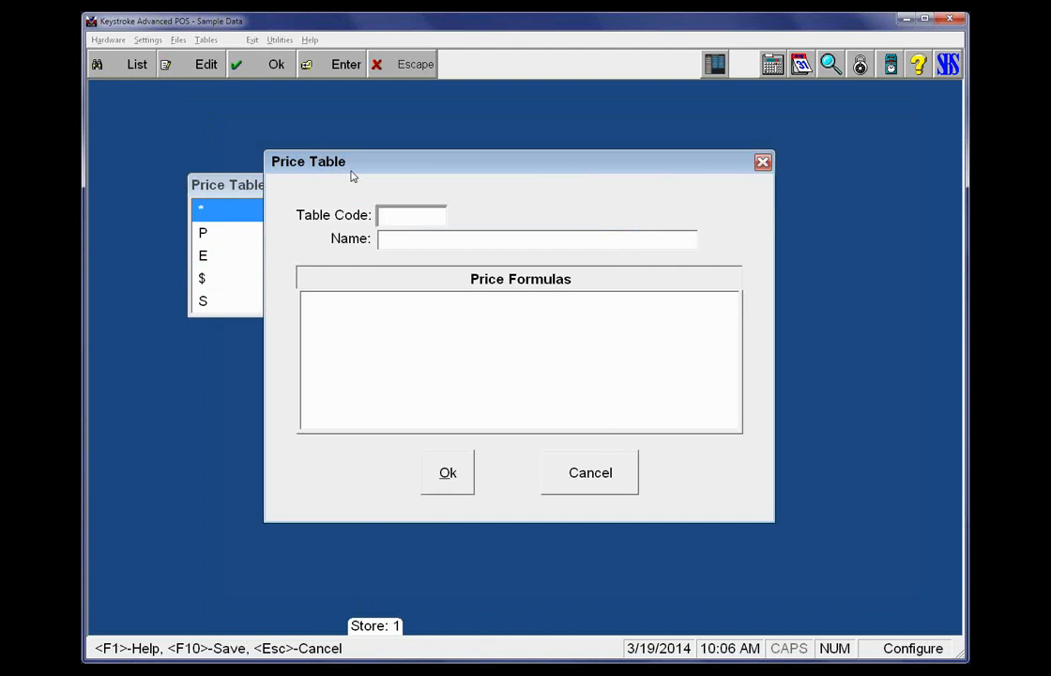
{"action": "key", "text": "Escape"}
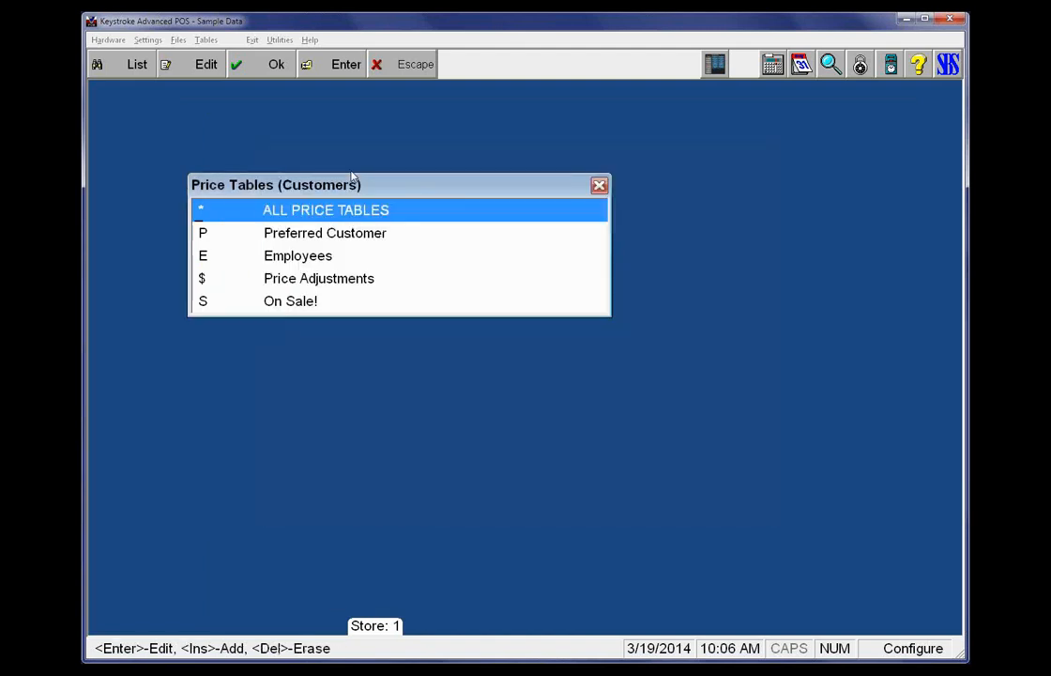
Close the customer price tables list and open it again
{"action": "key", "text": "Escape"}
{"action": "key", "text": "Escape"}
{"action": "key", "text": "Escape"}
{"action": "key", "text": "Escape"}
{"action": "key", "text": "Left"}
{"action": "key", "text": "Left"}
{"action": "key", "text": "Left"}
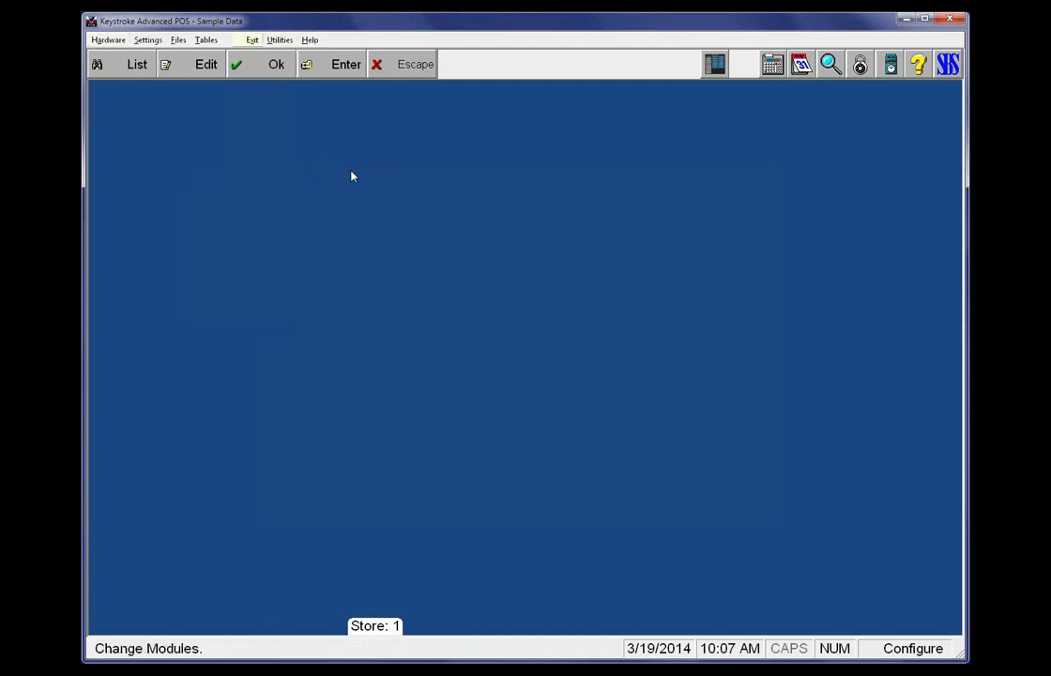
{"action": "key", "text": "Left"}
{"action": "key", "text": "Left"}
{"action": "key", "text": "Left"}
{"action": "key", "text": "Right"}
{"action": "key", "text": "Right"}
{"action": "key", "text": "Down"}
{"action": "key", "text": "Down"}
{"action": "key", "text": "Down"}
{"action": "key", "text": "Down"}
{"action": "key", "text": "Down"}
{"action": "key", "text": "Down"}
{"action": "key", "text": "Down"}
{"action": "key", "text": "Right"}
{"action": "key", "text": "Return"}
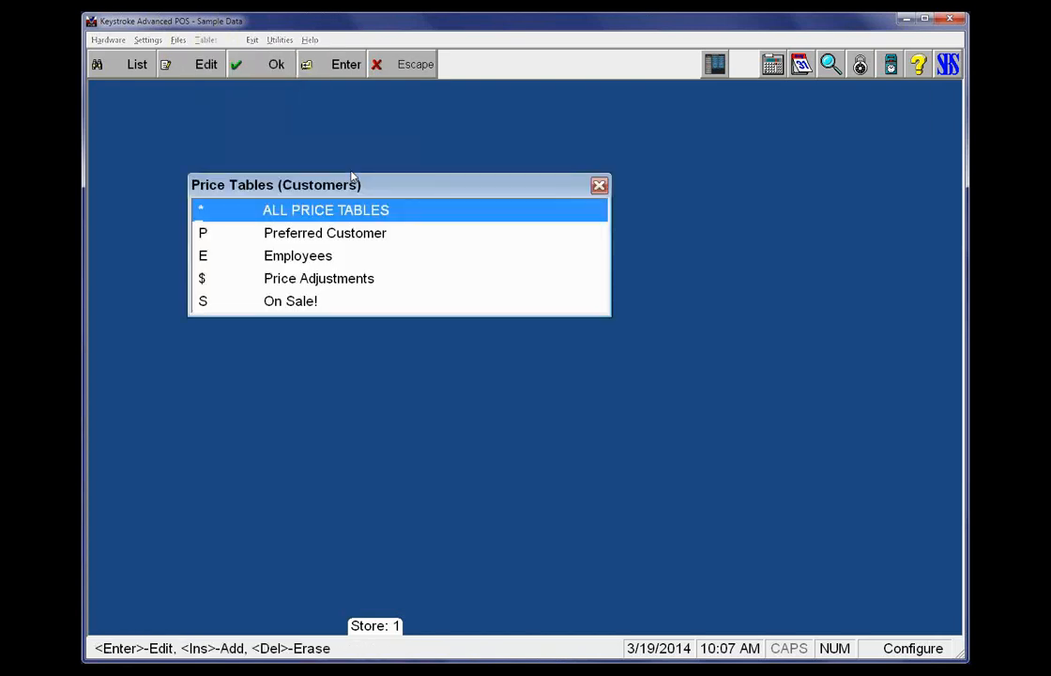
Open the Hardware 100% Markup formula of the Price Adjustments ($) table for editing
{"action": "key", "text": "Down"}
{"action": "key", "text": "Down"}
{"action": "key", "text": "Down"}
{"action": "key", "text": "Return"}
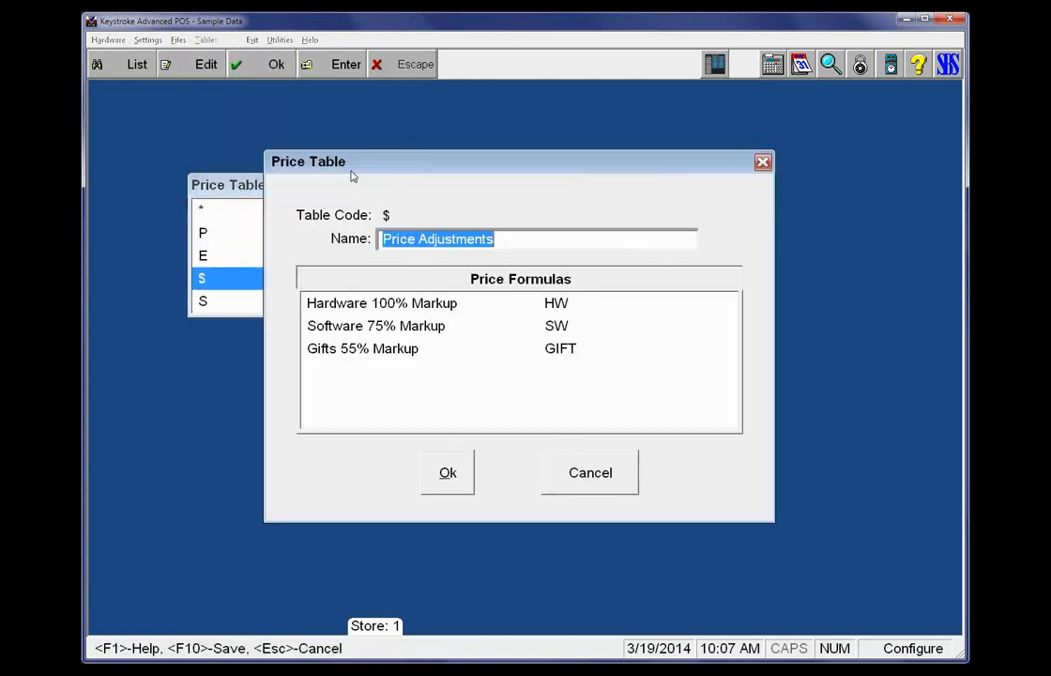
{"action": "key", "text": "Tab"}
{"action": "key", "text": "Return"}
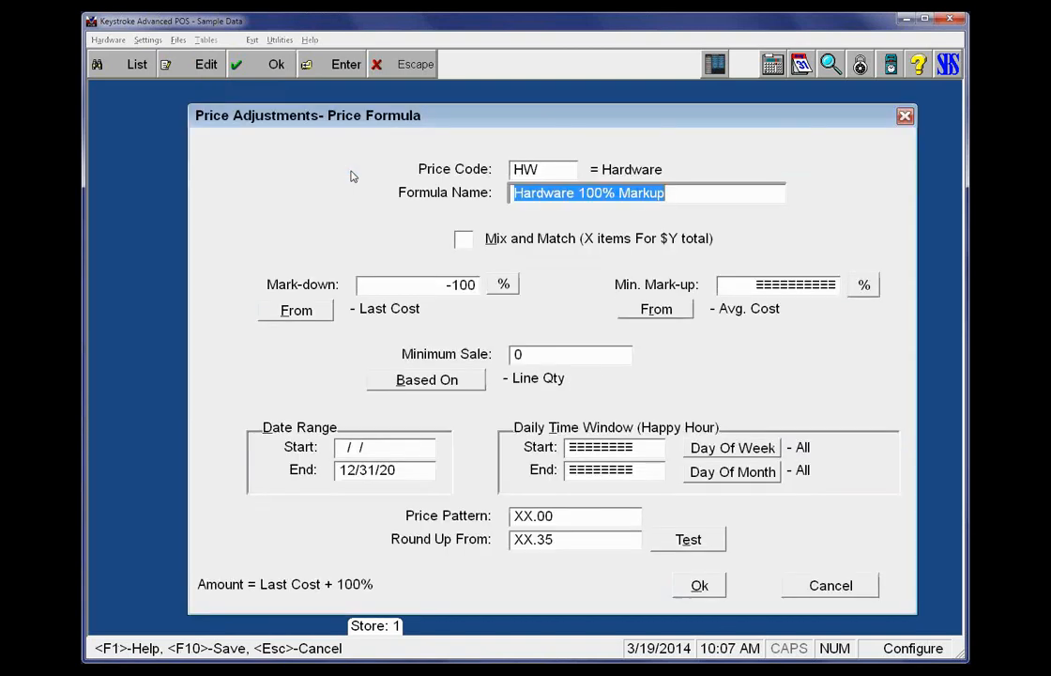
Try expressing the Hardware formula's adjustment as 60% profit from last cost, and leave the price tables without saving
{"action": "key", "text": "Tab"}
{"action": "key", "text": "Tab"}
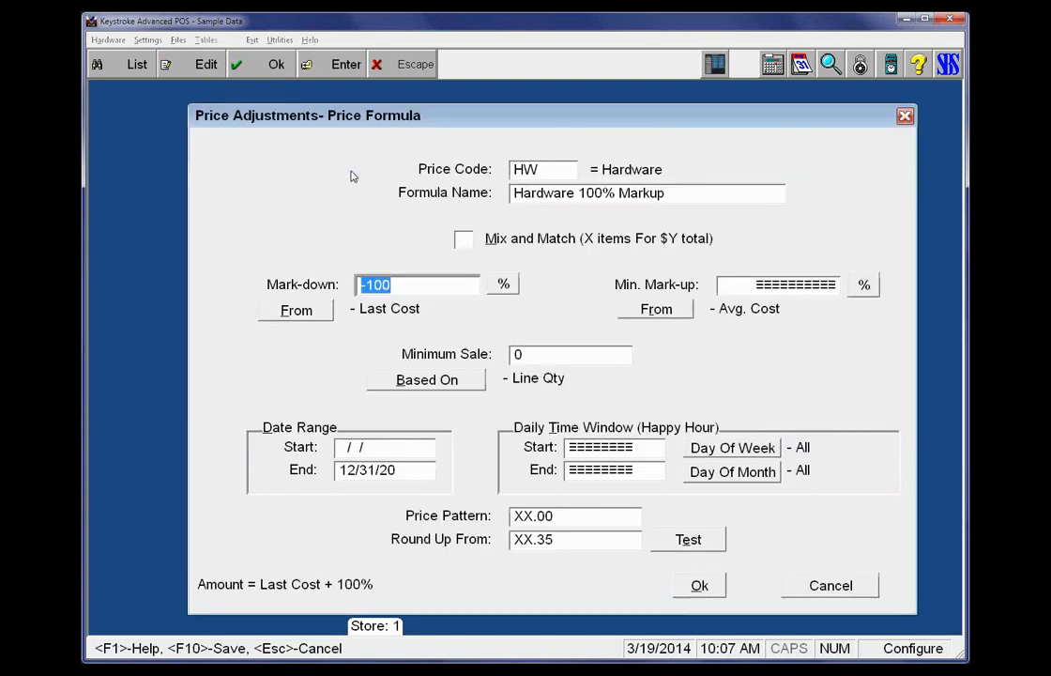
{"action": "key", "text": "space"}
{"action": "key", "text": "space"}
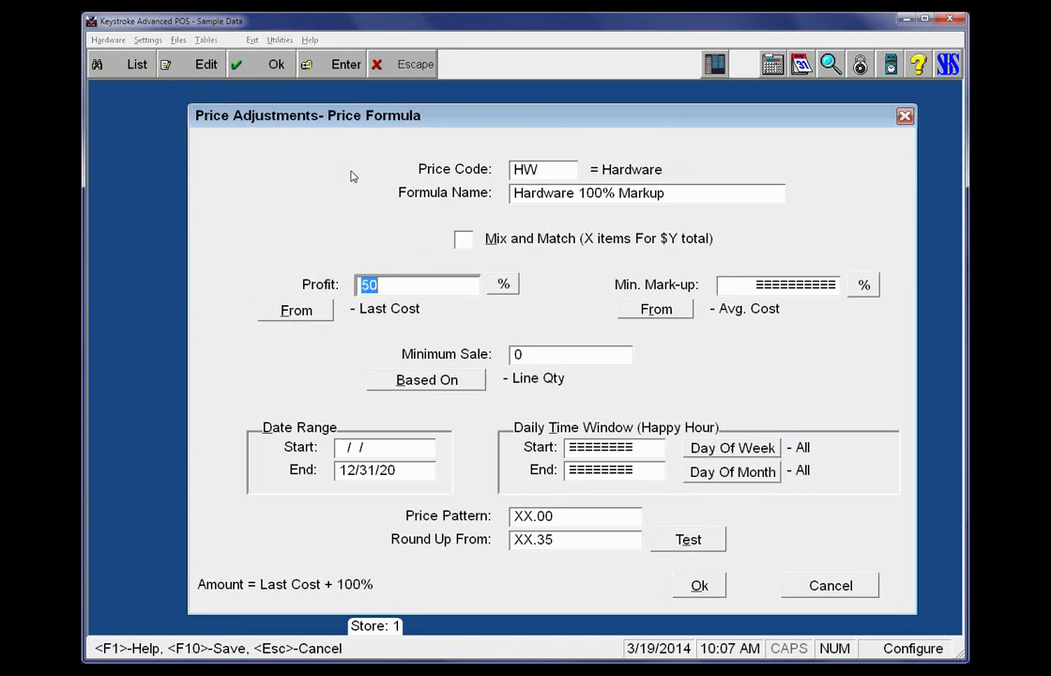
{"action": "type", "text": "60"}
{"action": "key", "text": "Tab"}
{"action": "key", "text": "shift+Tab"}
{"action": "left_click", "coordinate": [537, 174]}
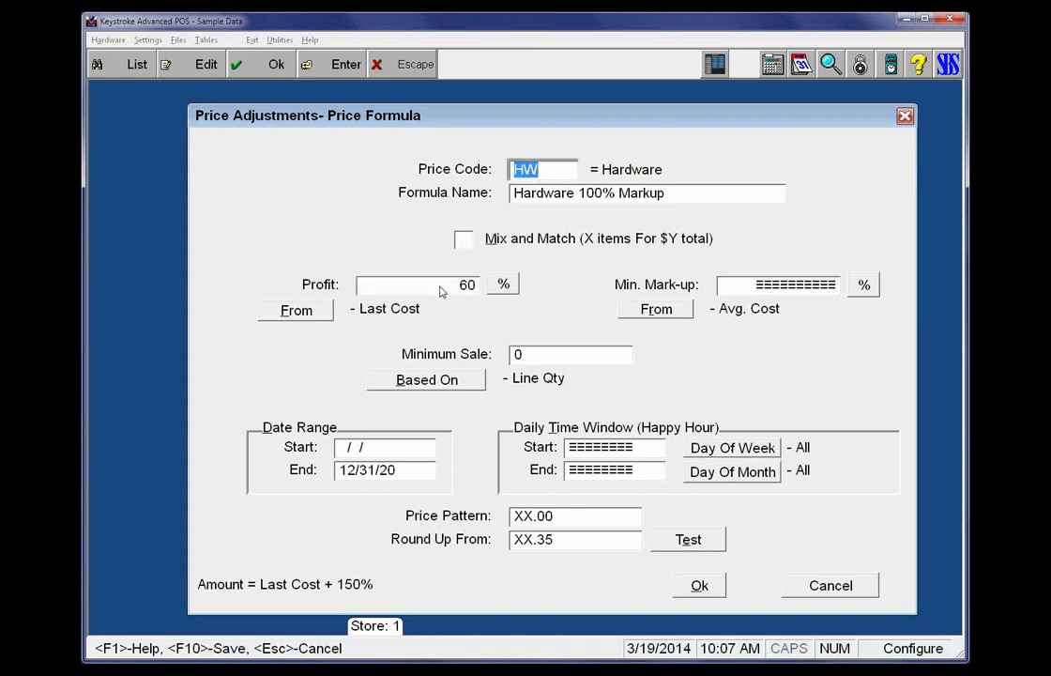
{"action": "left_click", "coordinate": [439, 287]}
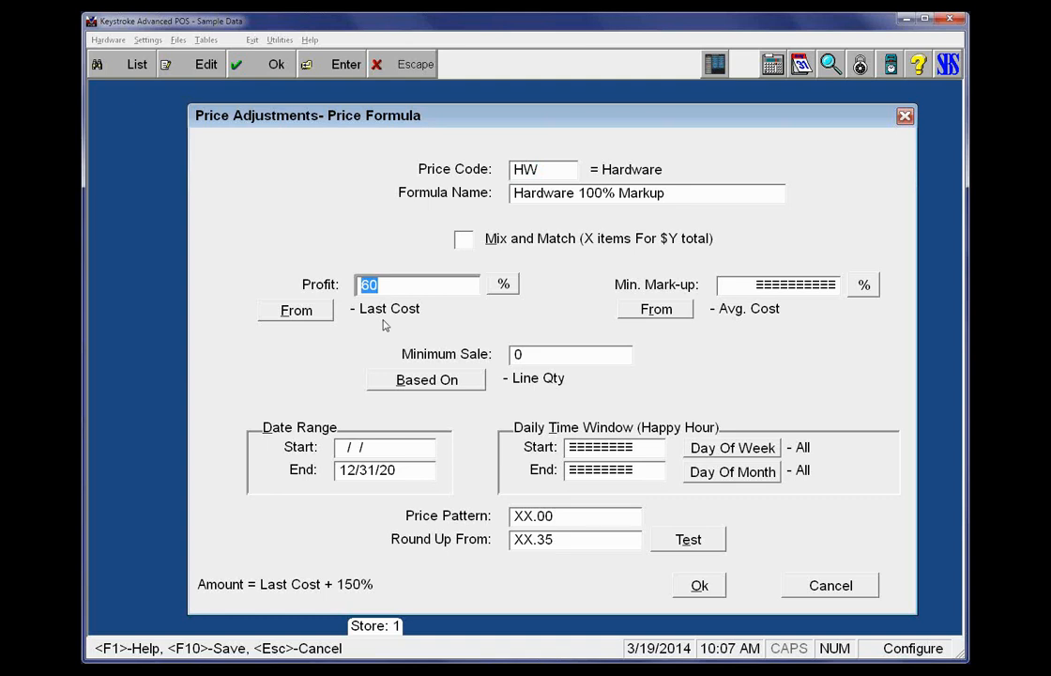
{"action": "key", "text": "Escape"}
{"action": "key", "text": "Escape"}
{"action": "key", "text": "Escape"}
{"action": "key", "text": "Escape"}
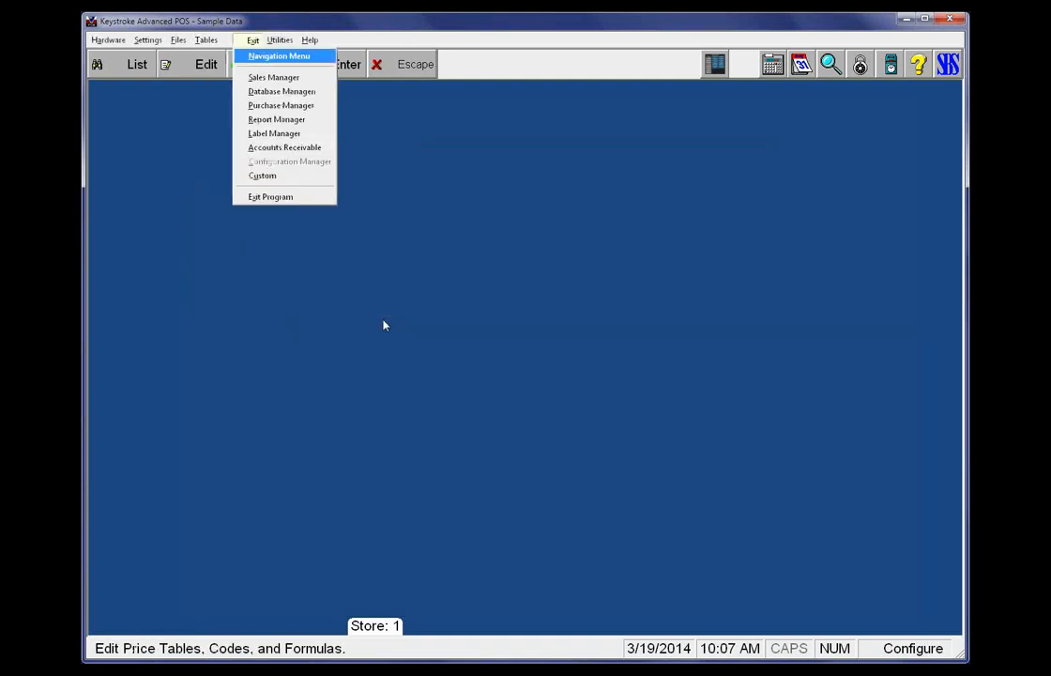
Switch to the Database Manager and open the Shirt - Polo Style record in the inventory database
{"action": "key", "text": "Down"}
{"action": "key", "text": "Down"}
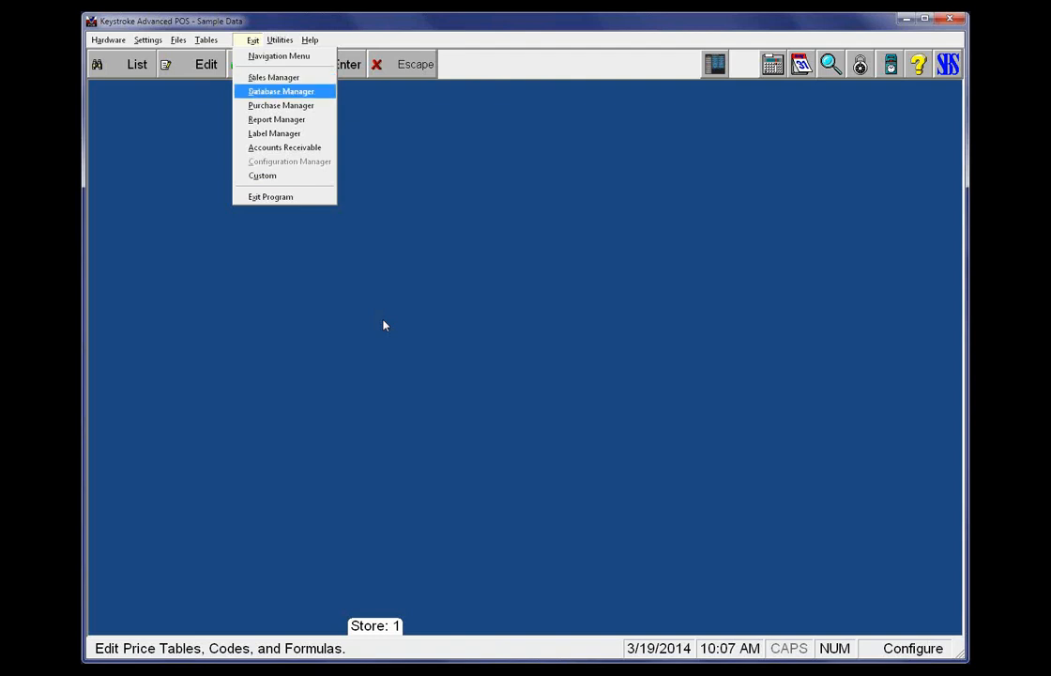
{"action": "key", "text": "Return"}
{"action": "key", "text": "Right"}
{"action": "key", "text": "Return"}
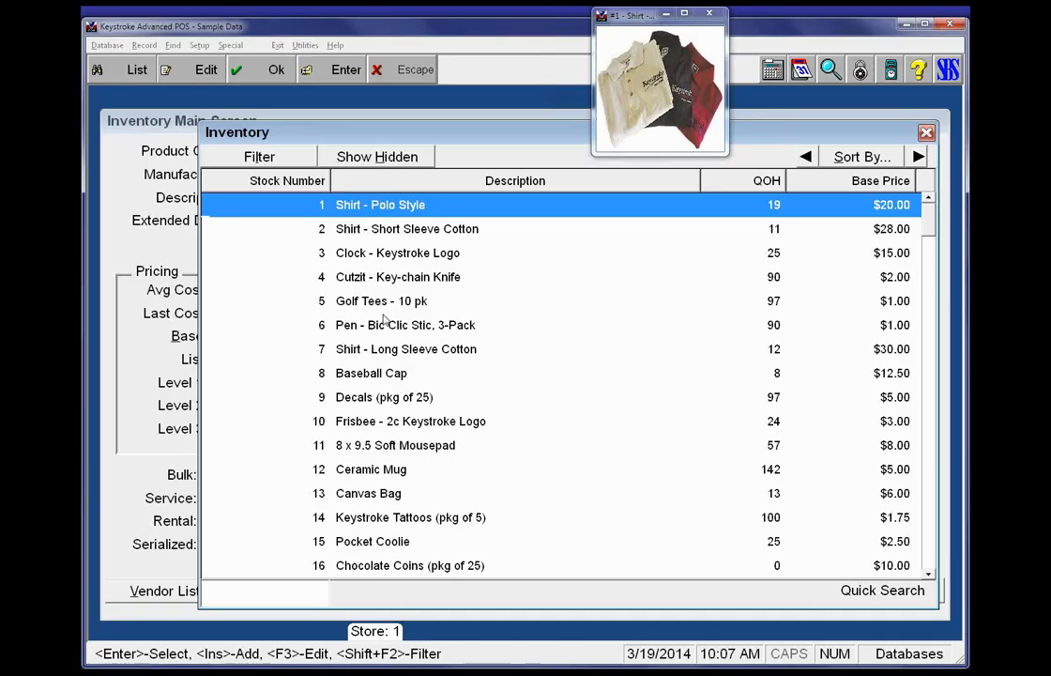
{"action": "key", "text": "Return"}
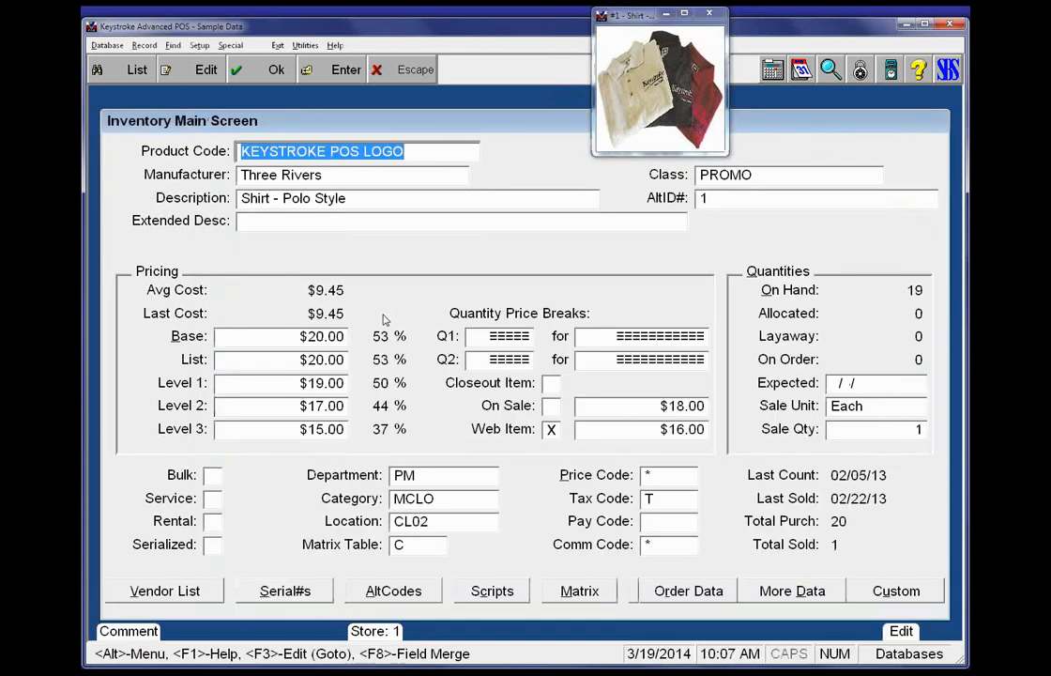
Open inventory item 41, Kingston 1GB Jump Drive, and check its price code and base price
{"action": "key", "text": "F2"}
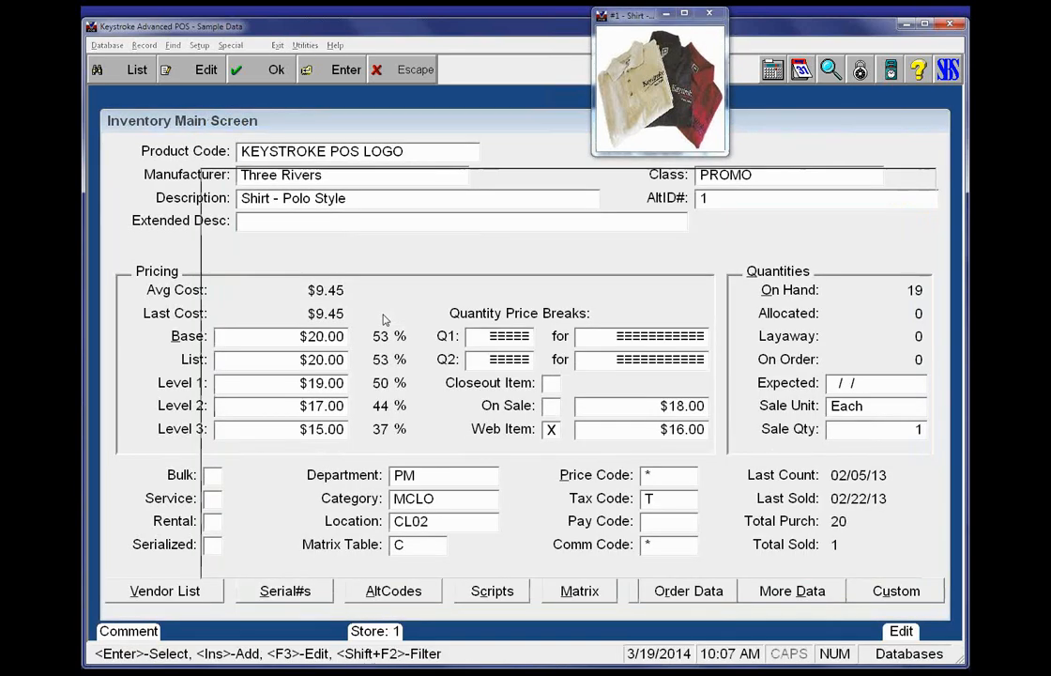
{"action": "type", "text": "41"}
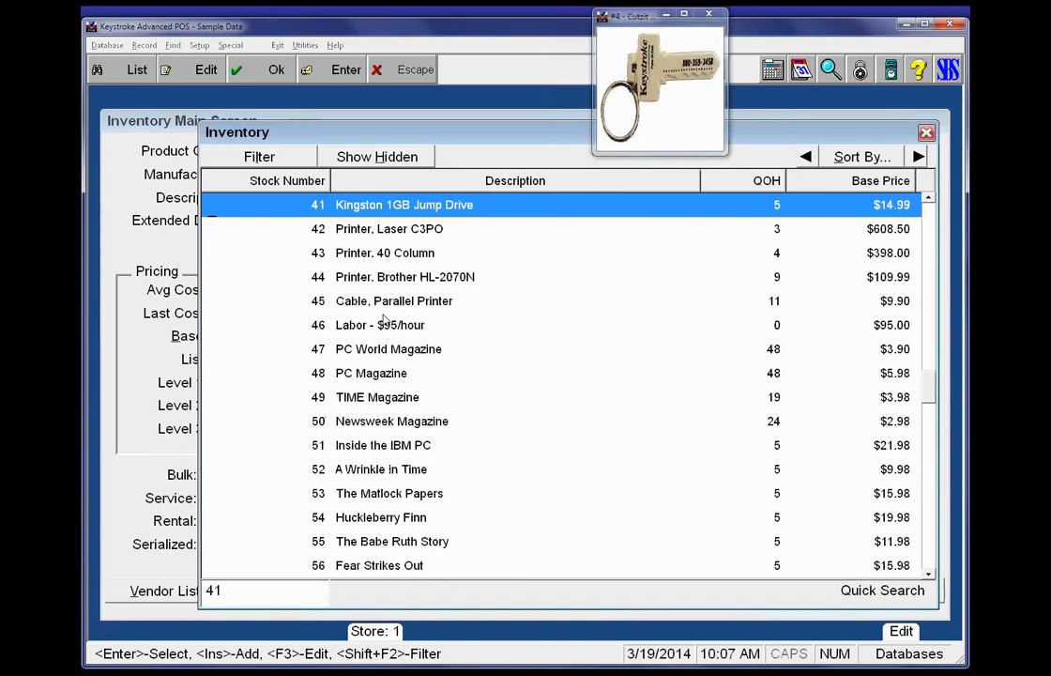
{"action": "key", "text": "Return"}
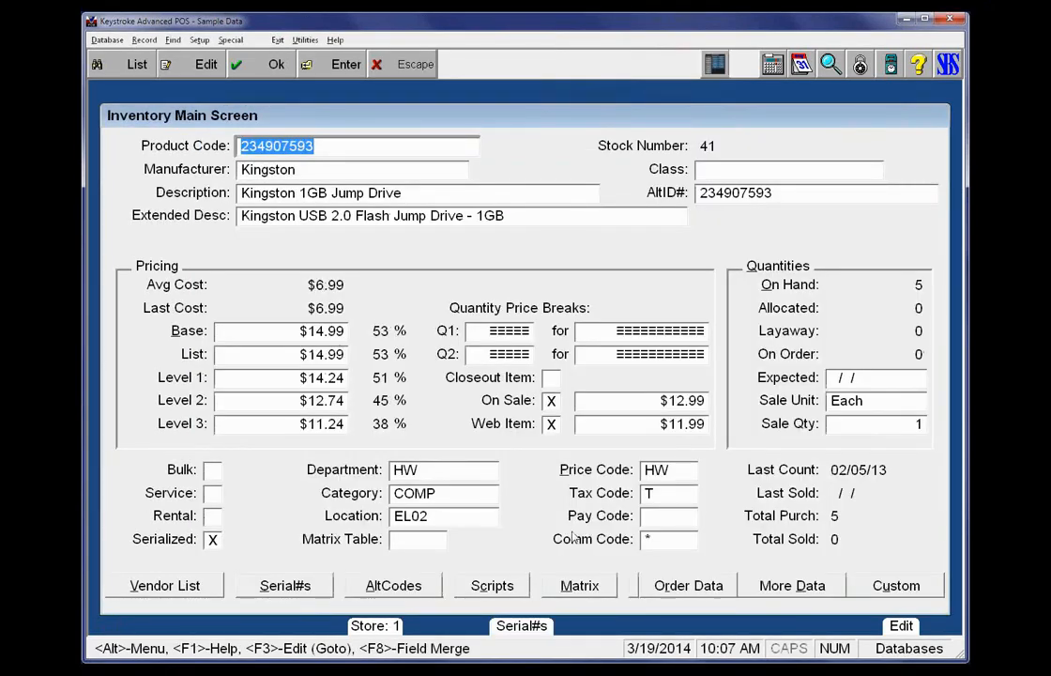
{"action": "left_click", "coordinate": [657, 472]}
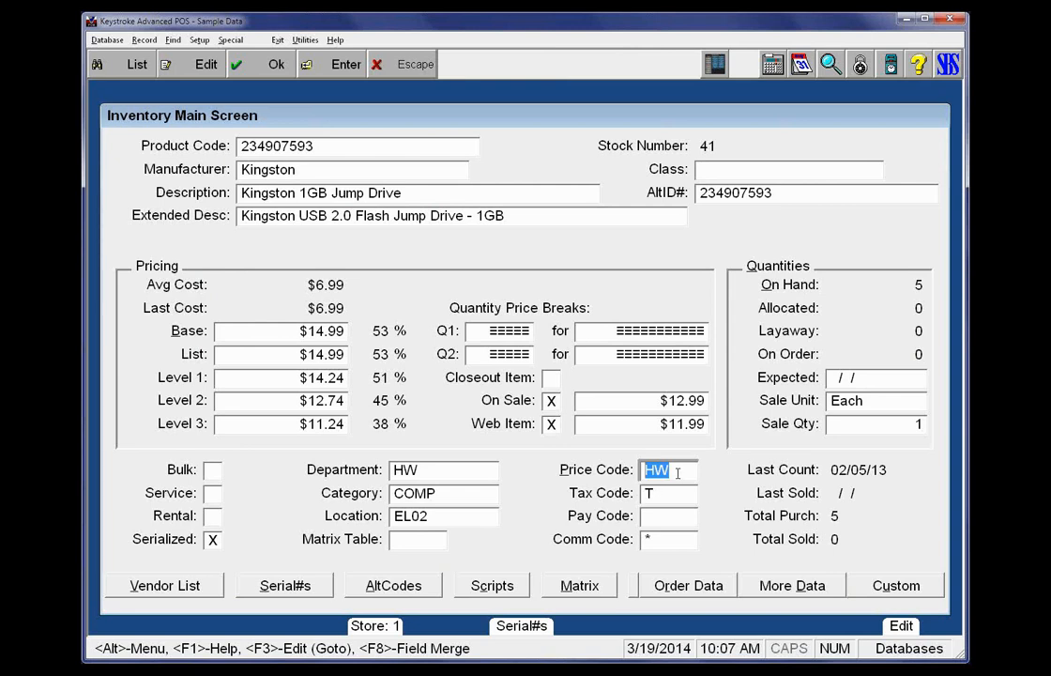
{"action": "left_click", "coordinate": [309, 333]}
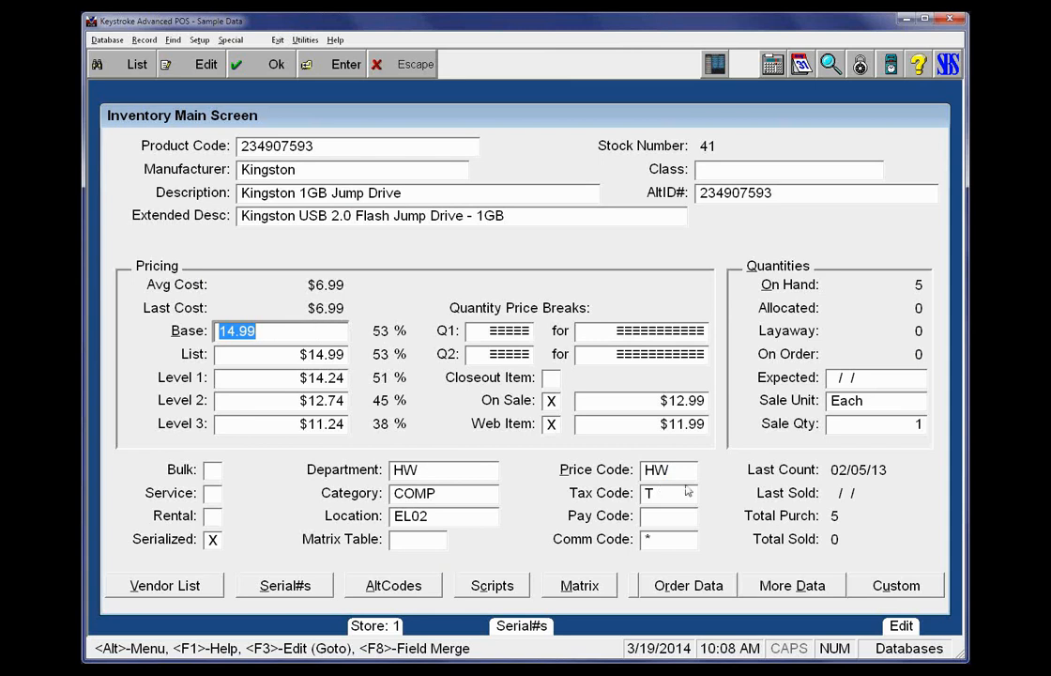
Start Search & Update Price on the inventory database, limiting the search to items with price code HW
{"action": "left_click", "coordinate": [173, 40]}
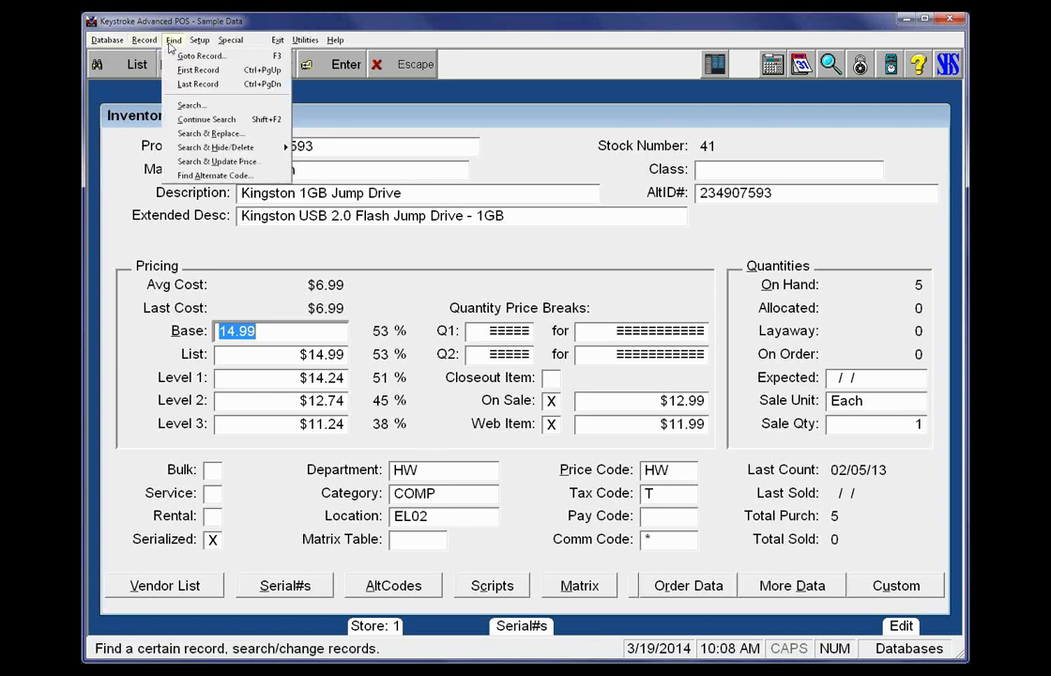
{"action": "left_click", "coordinate": [192, 39]}
{"action": "left_click", "coordinate": [172, 39]}
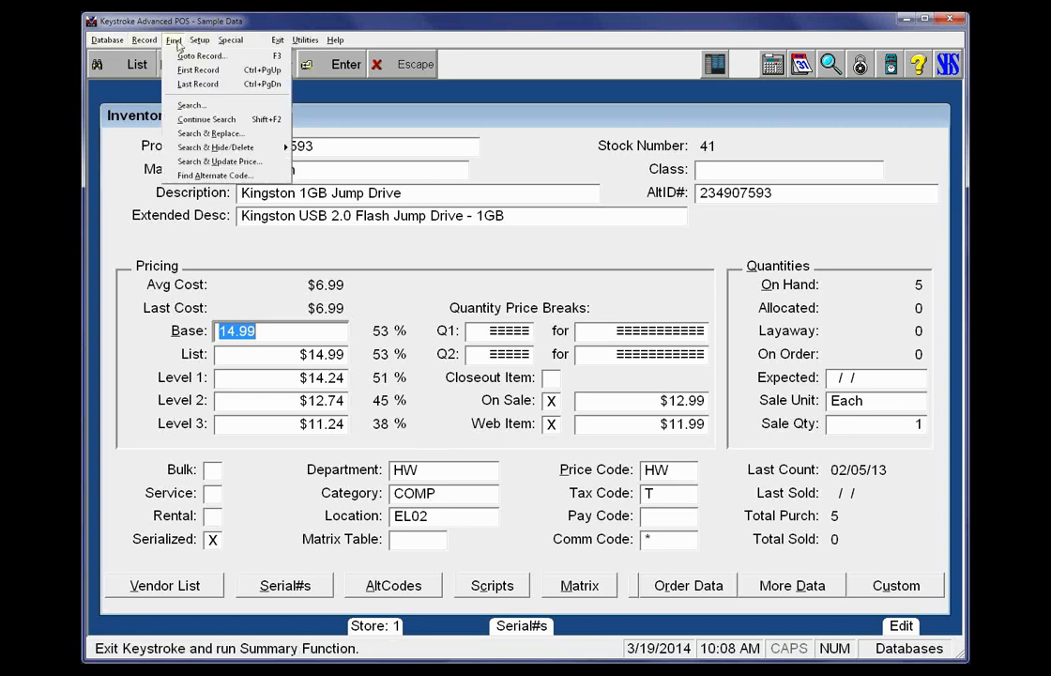
{"action": "left_click", "coordinate": [189, 162]}
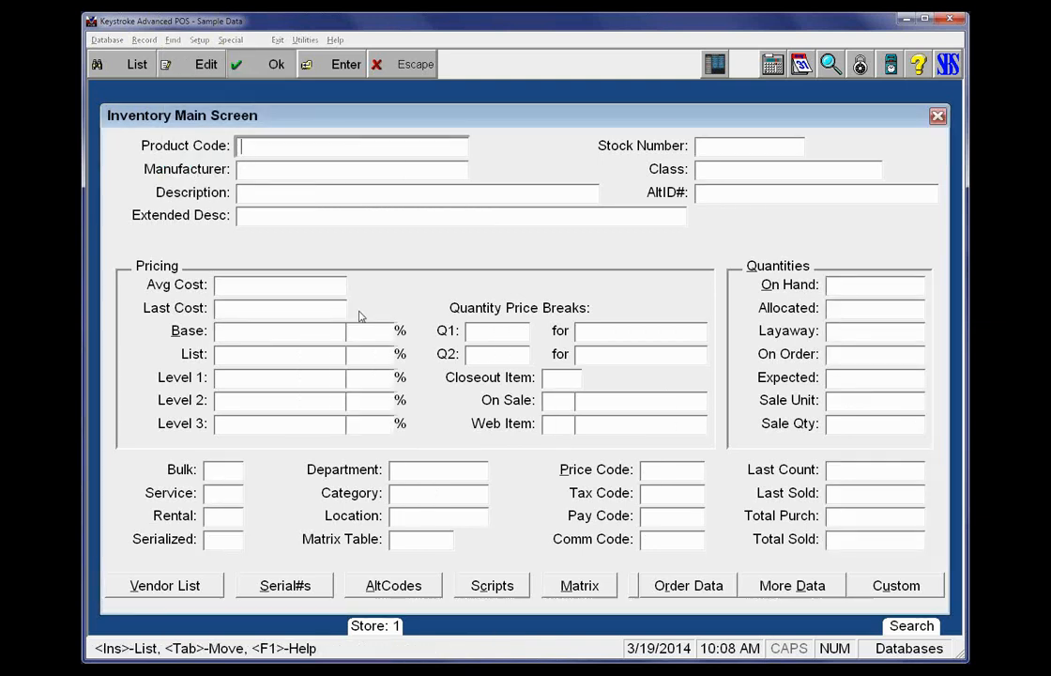
{"action": "left_click", "coordinate": [657, 470]}
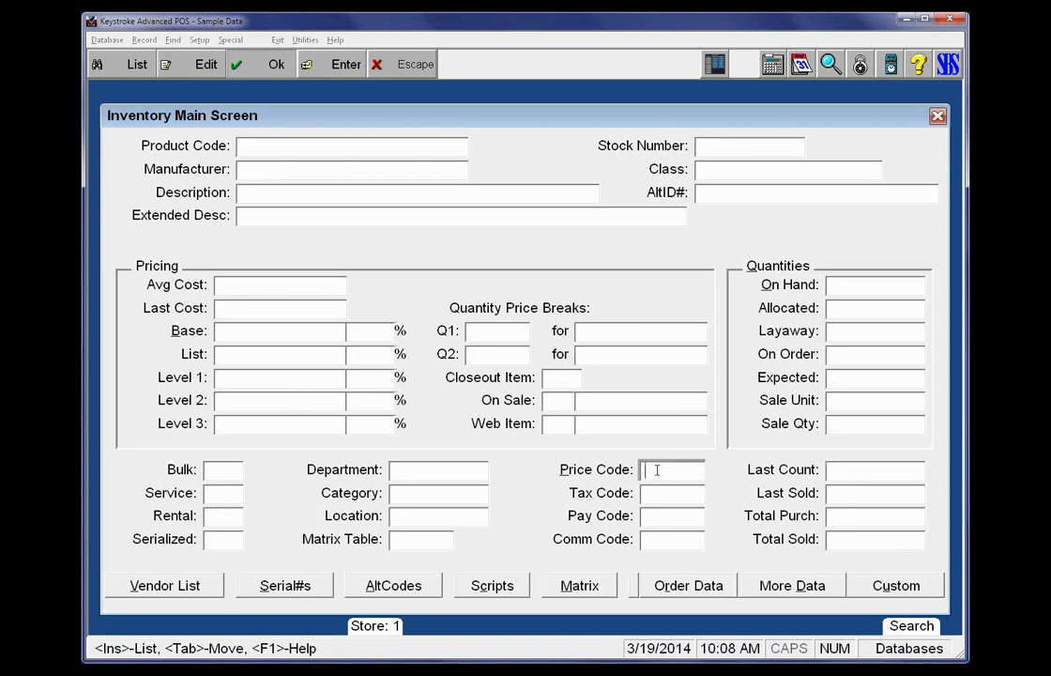
{"action": "type", "text": "HW"}
{"action": "key", "text": "Tab"}
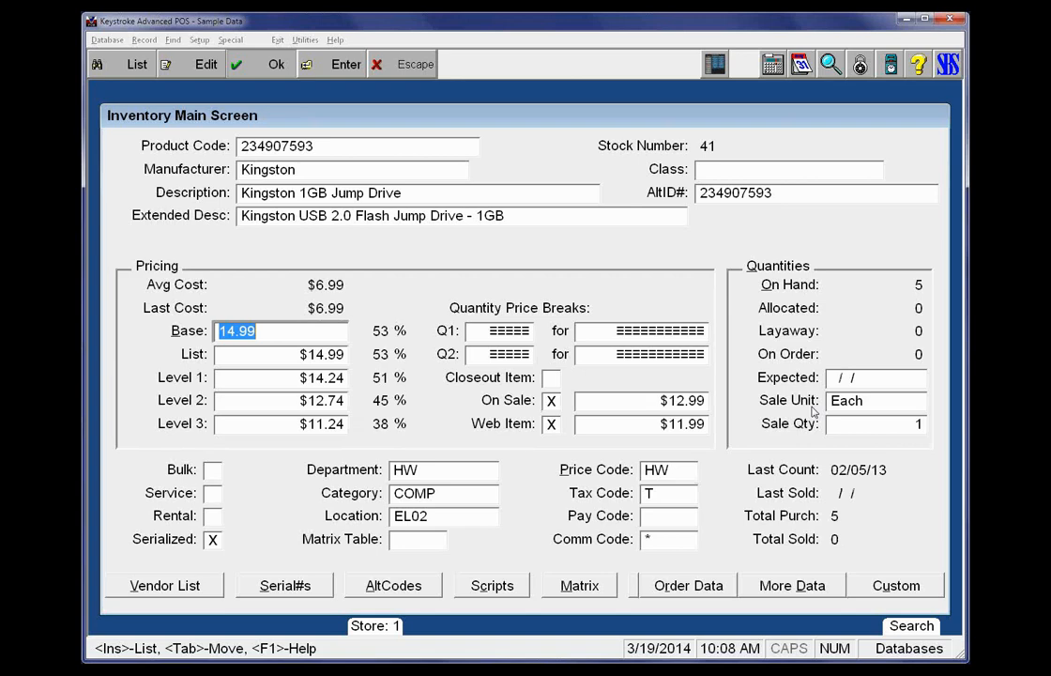
{"action": "key", "text": "Return"}
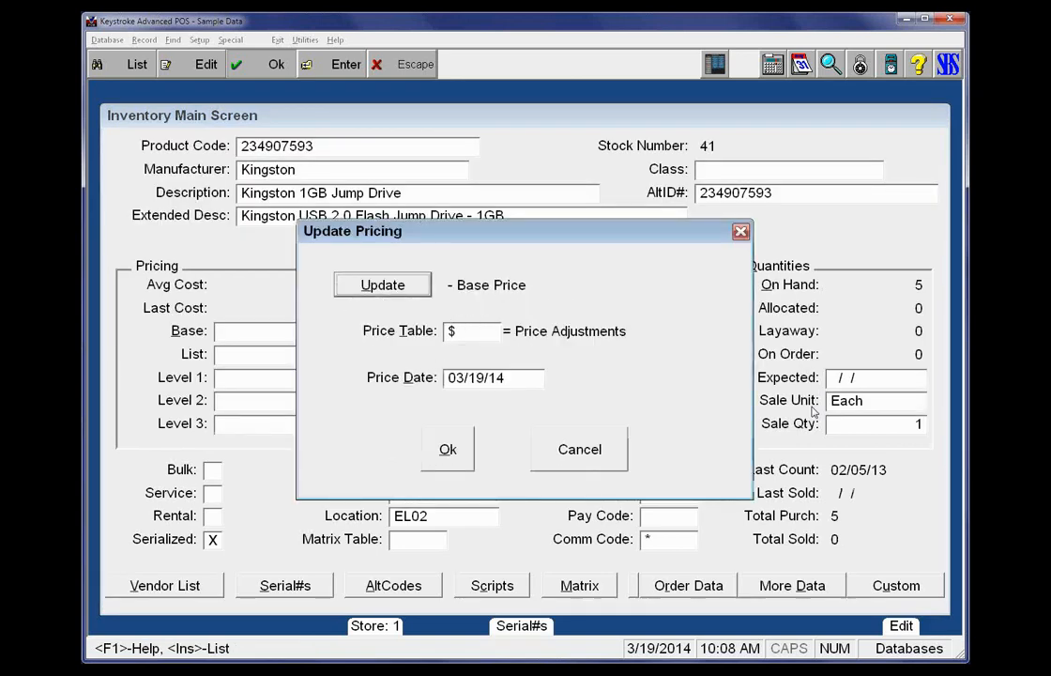
Update base prices from the Price Adjustments ($) table as of 03/19/14, accepting the backup warning and requiring confirmation on each record
{"action": "key", "text": "Tab"}
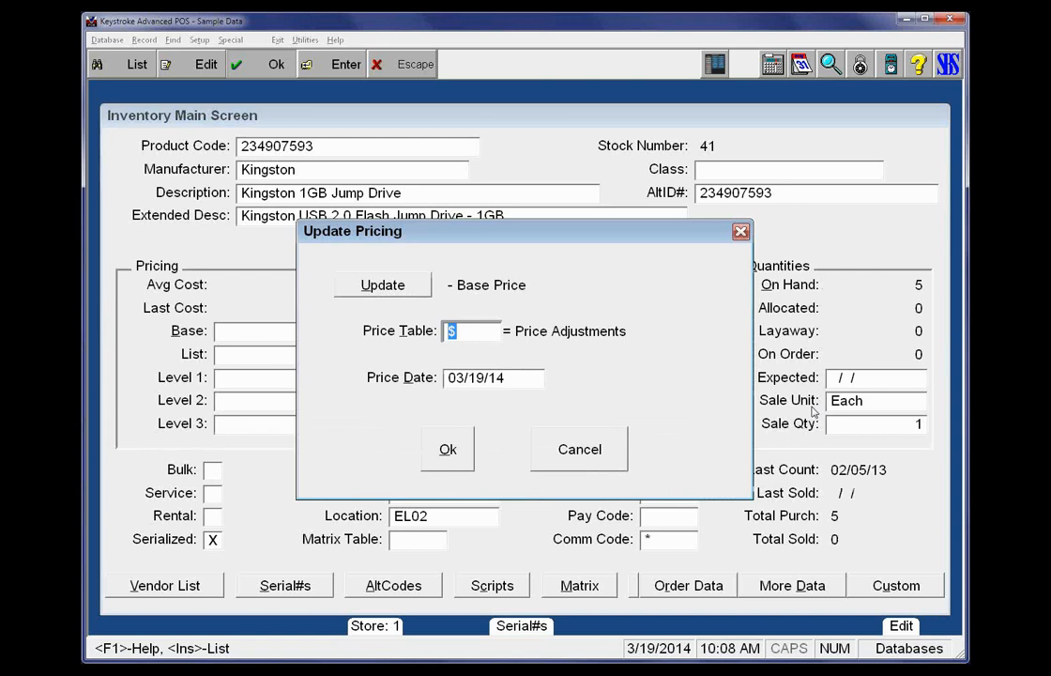
{"action": "key", "text": "Tab"}
{"action": "key", "text": "Tab"}
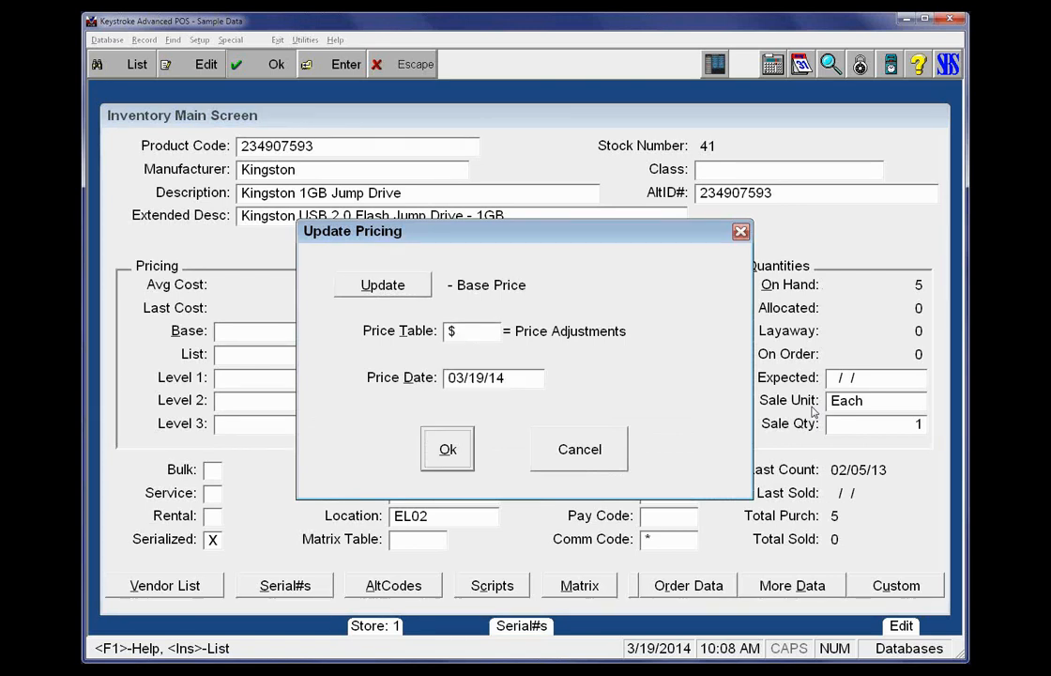
{"action": "key", "text": "shift+Tab"}
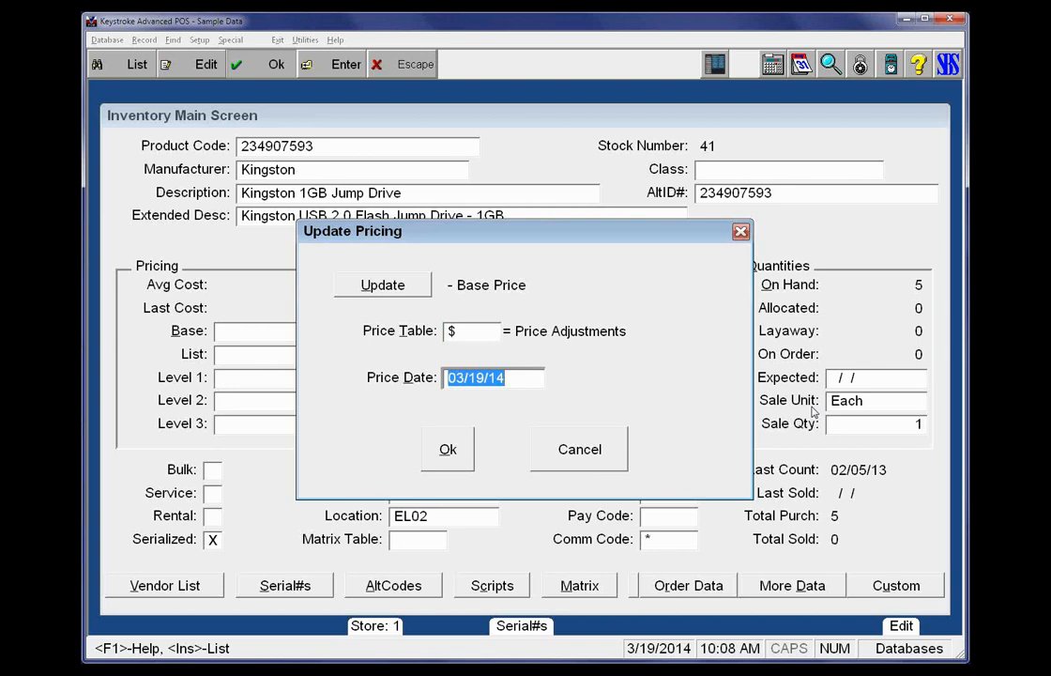
{"action": "key", "text": "Tab"}
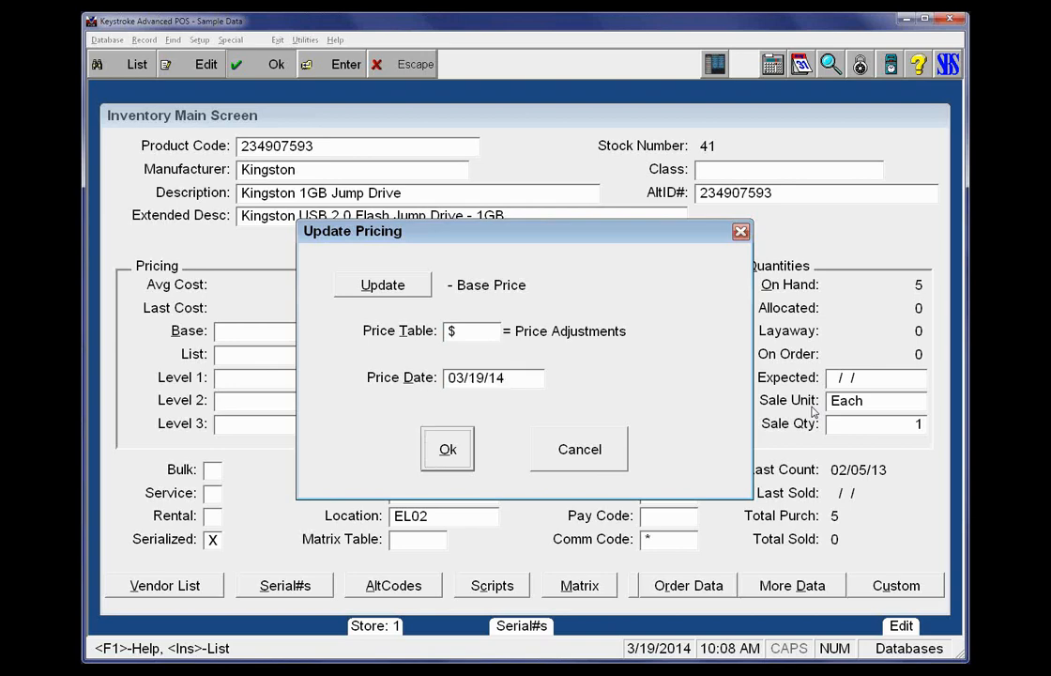
{"action": "key", "text": "Return"}
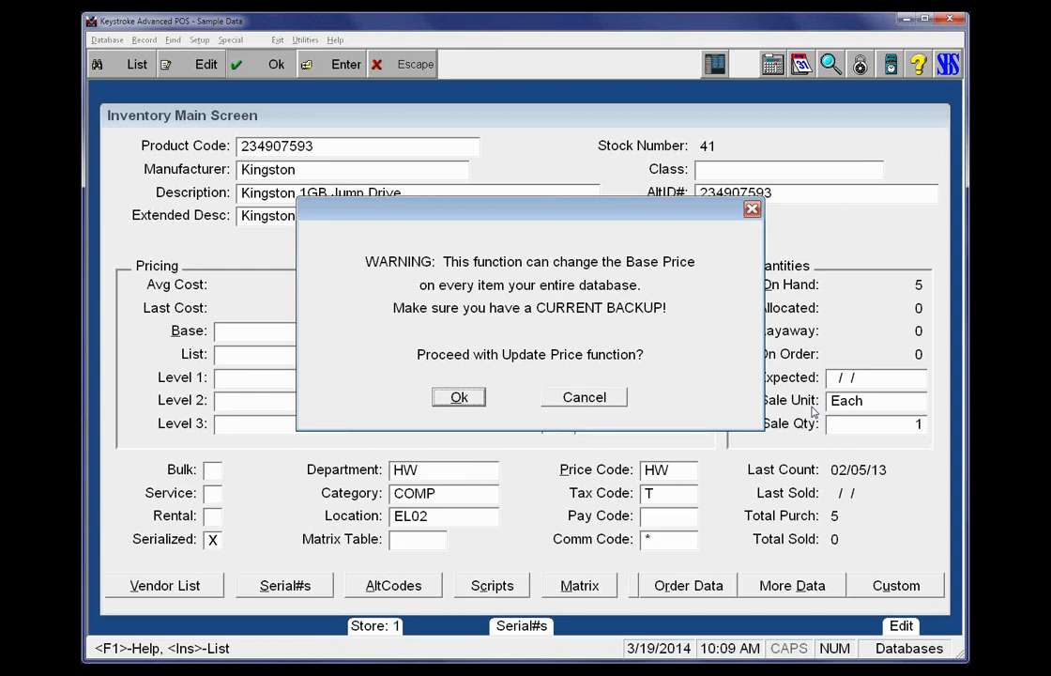
{"action": "key", "text": "Return"}
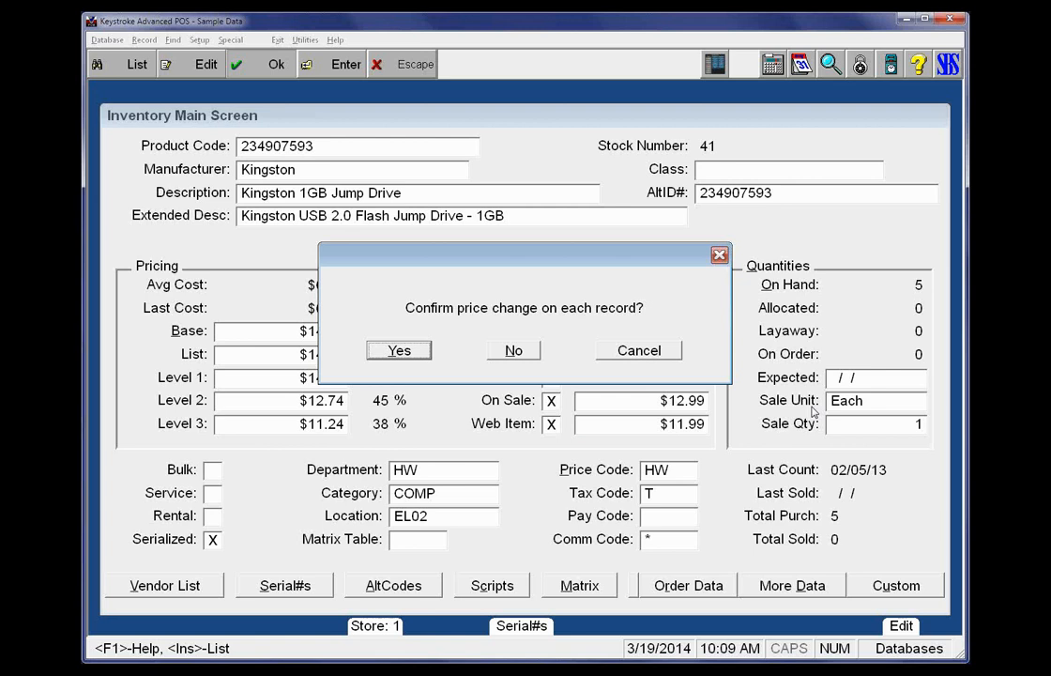
{"action": "key", "text": "Return"}
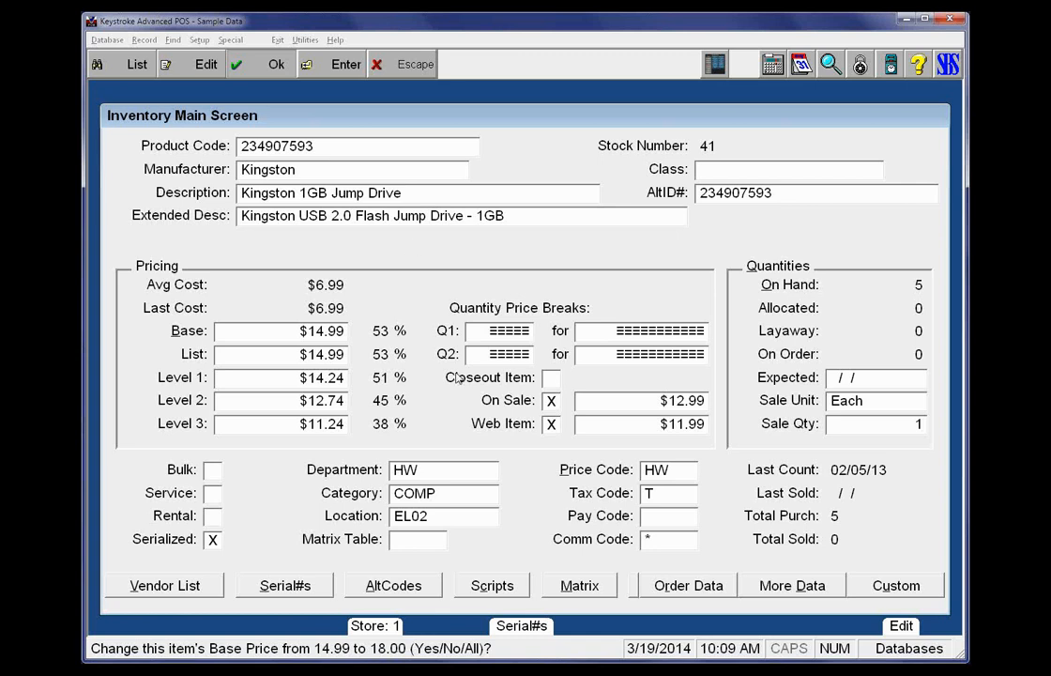
Accept base prices of 18.00 for the jump drive and 761.00 for the laser printer, and cancel the rest of the price update
{"action": "key", "text": "y"}
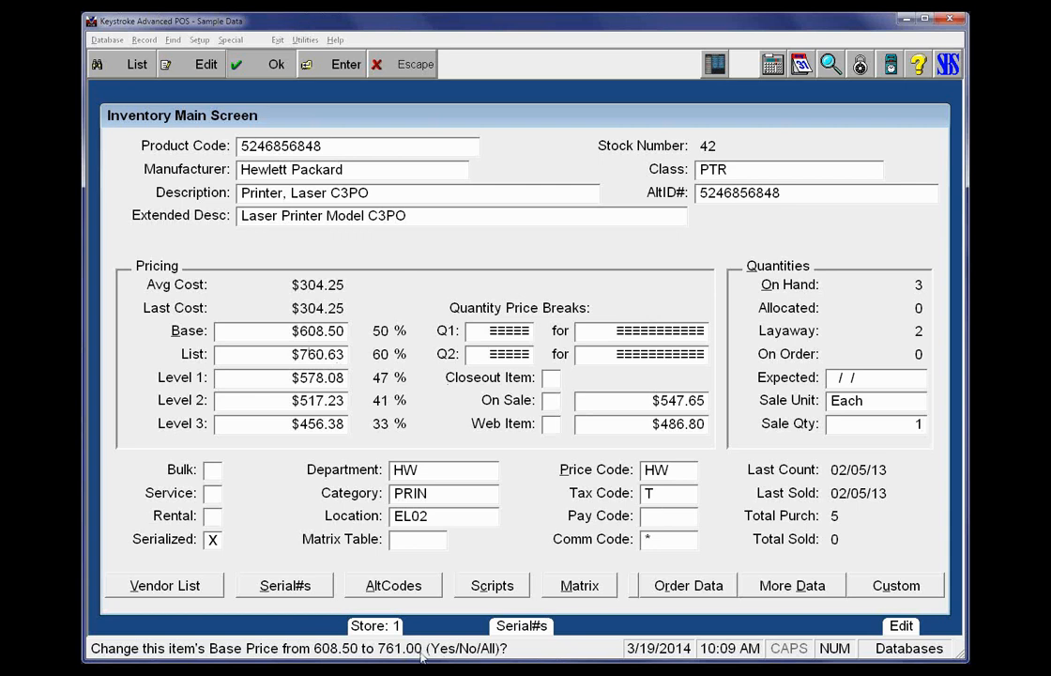
{"action": "key", "text": "y"}
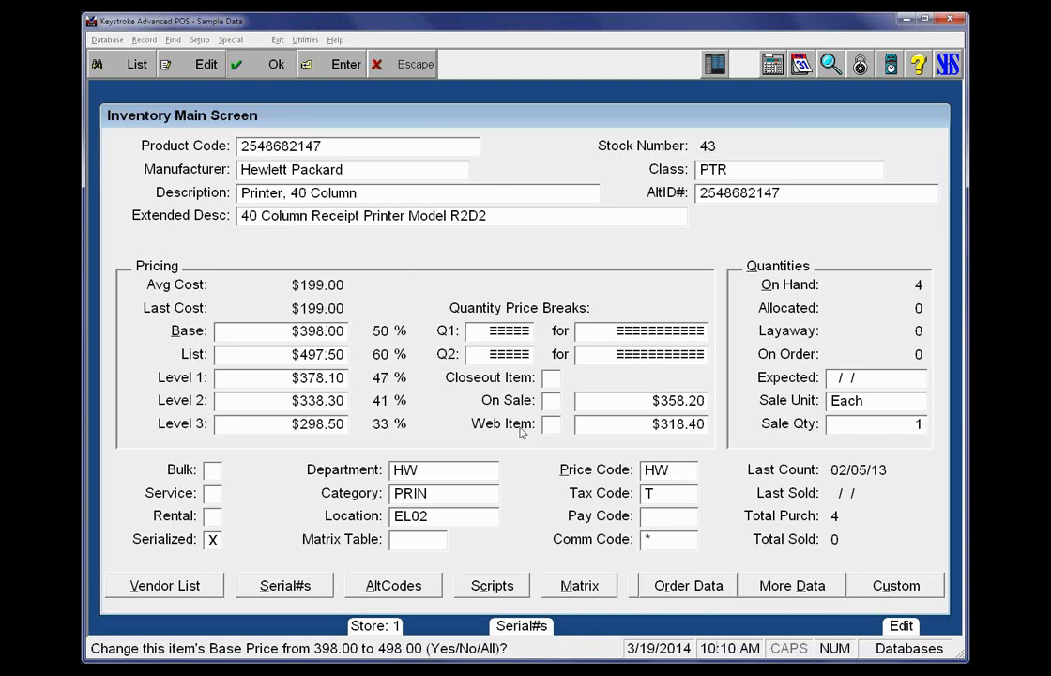
{"action": "key", "text": "Escape"}
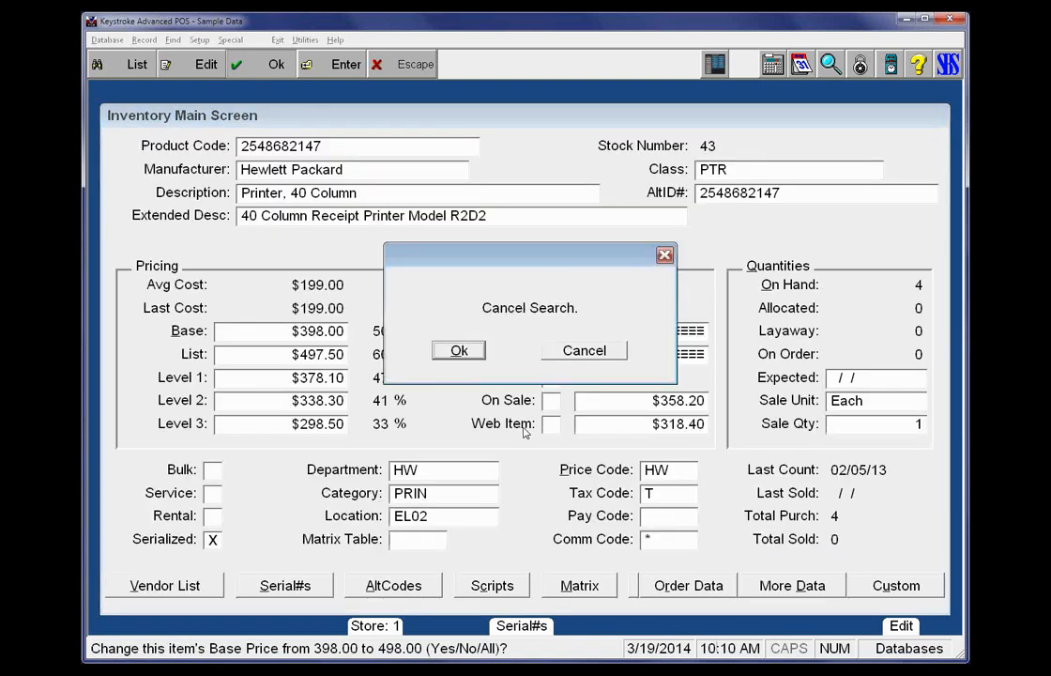
{"action": "left_click", "coordinate": [464, 353]}
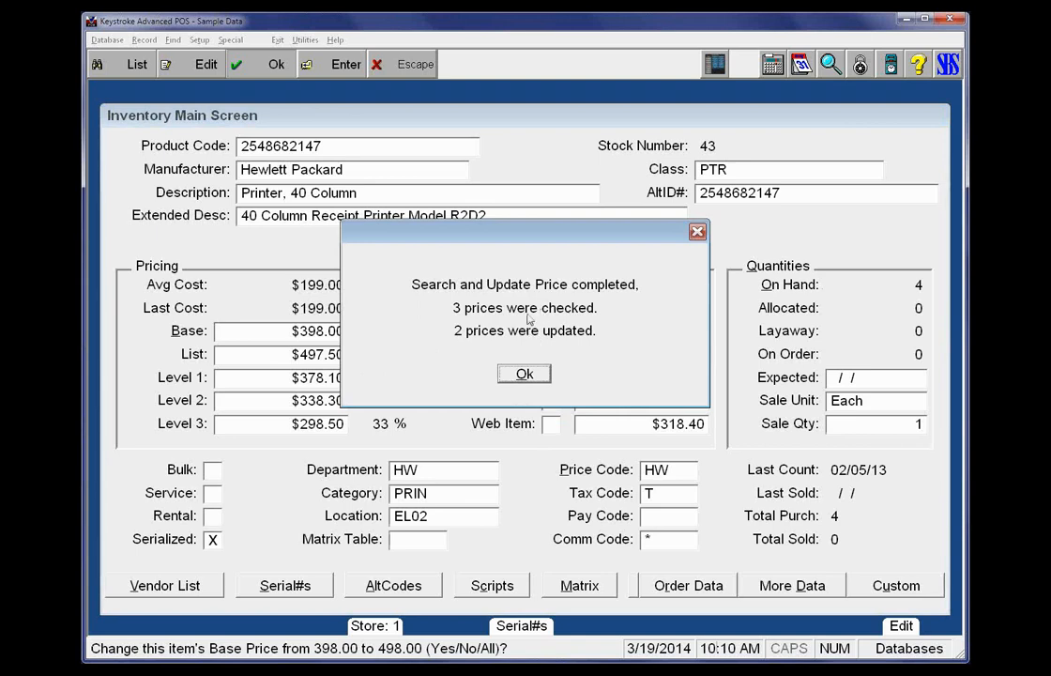
{"action": "left_click", "coordinate": [523, 375]}
Return to inventory item 41, Kingston 1GB Jump Drive, and check its base price and profit percentage
{"action": "key", "text": "Page_Up"}
{"action": "key", "text": "Page_Up"}
{"action": "key", "text": "Tab"}
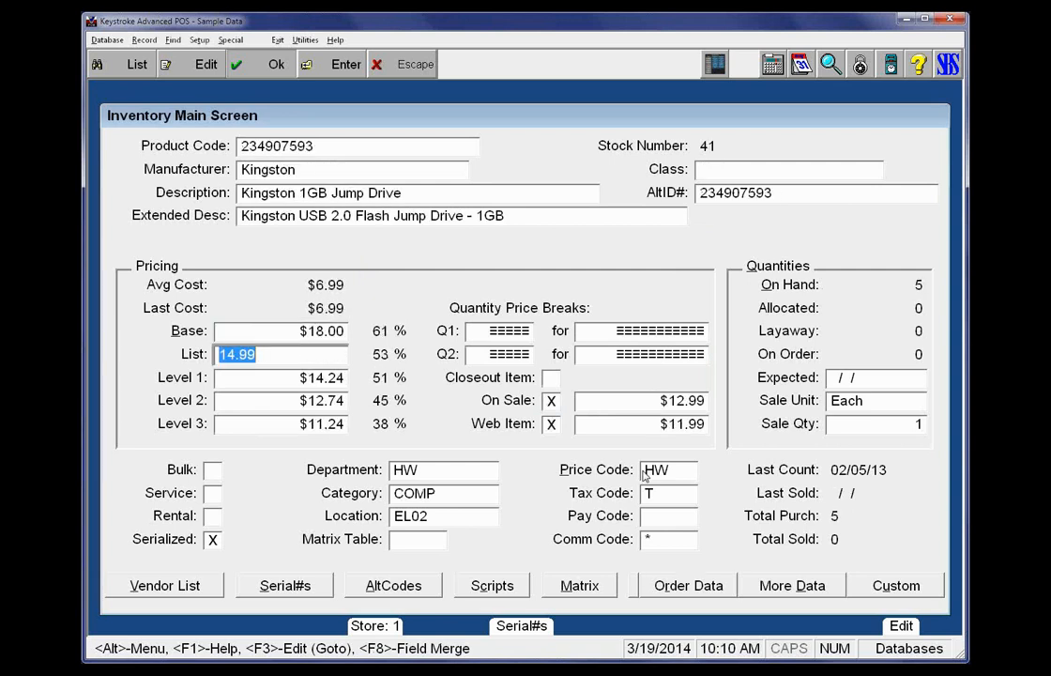
{"action": "key", "text": "shift+Tab"}
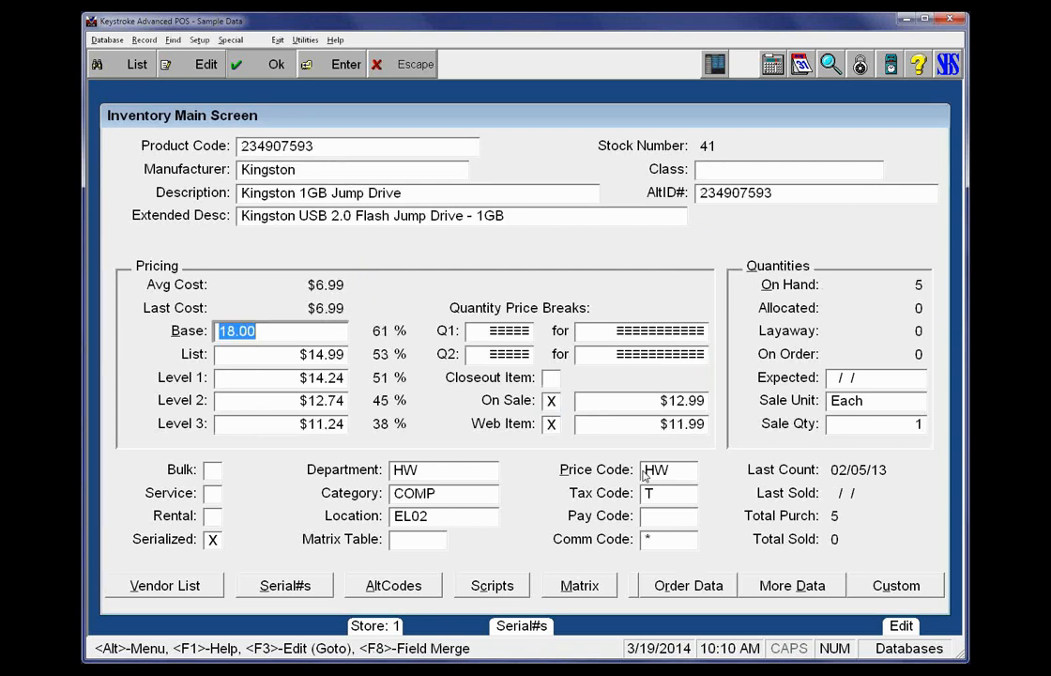
{"action": "key", "text": "Tab"}
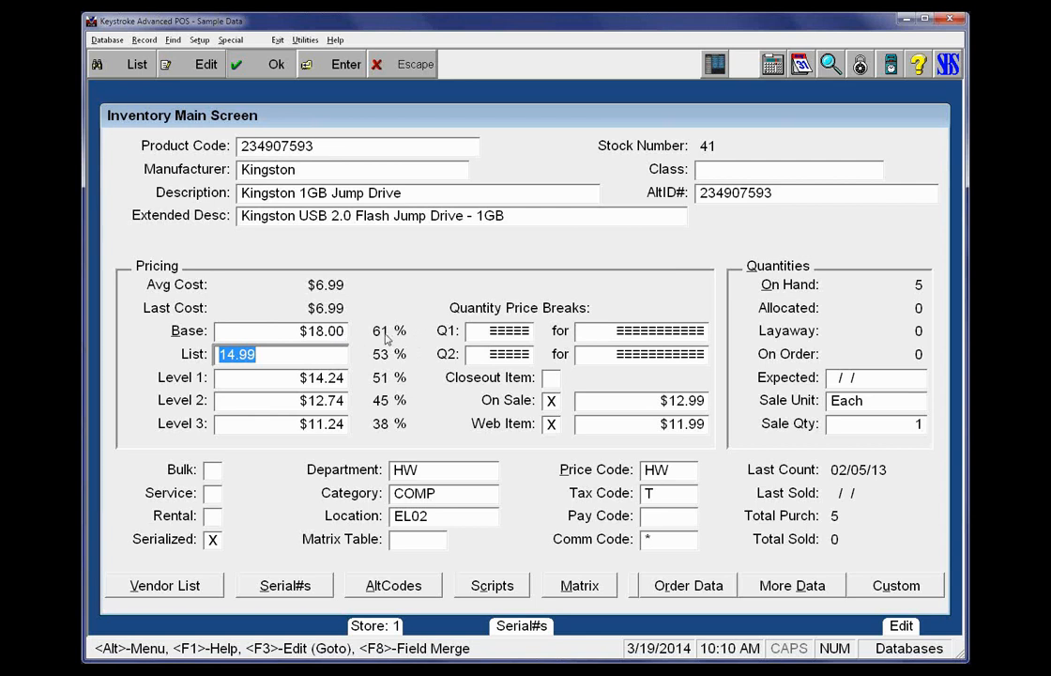
Switch to the Configuration Manager and open the Hardware 100% Markup formula of the Price Adjustments ($) table
{"action": "left_click", "coordinate": [278, 39]}
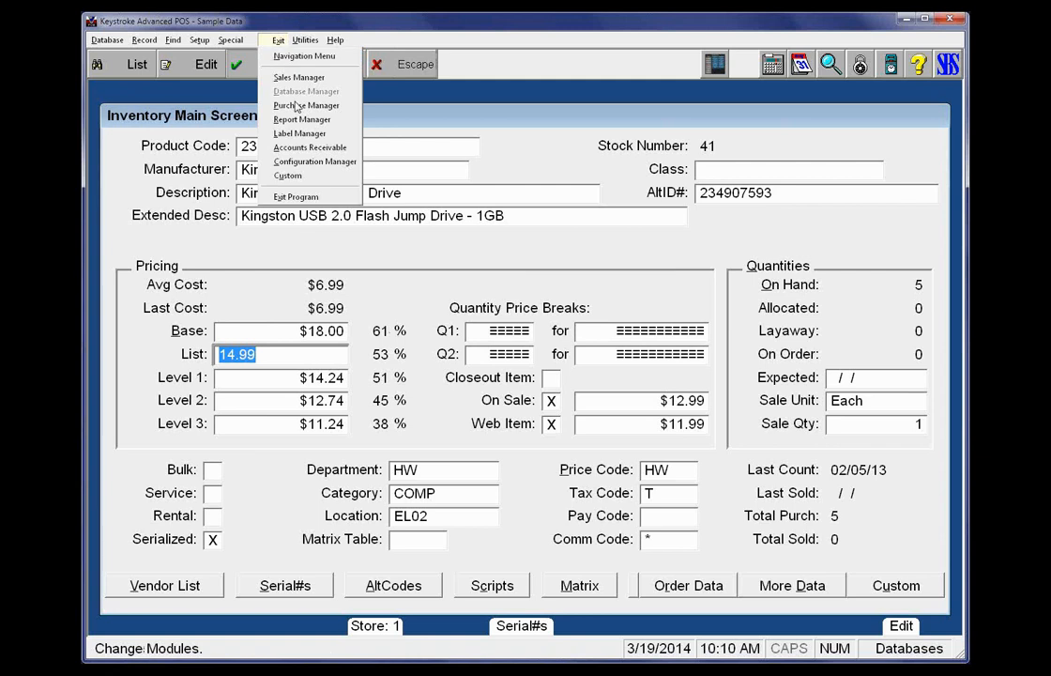
{"action": "left_click", "coordinate": [314, 162]}
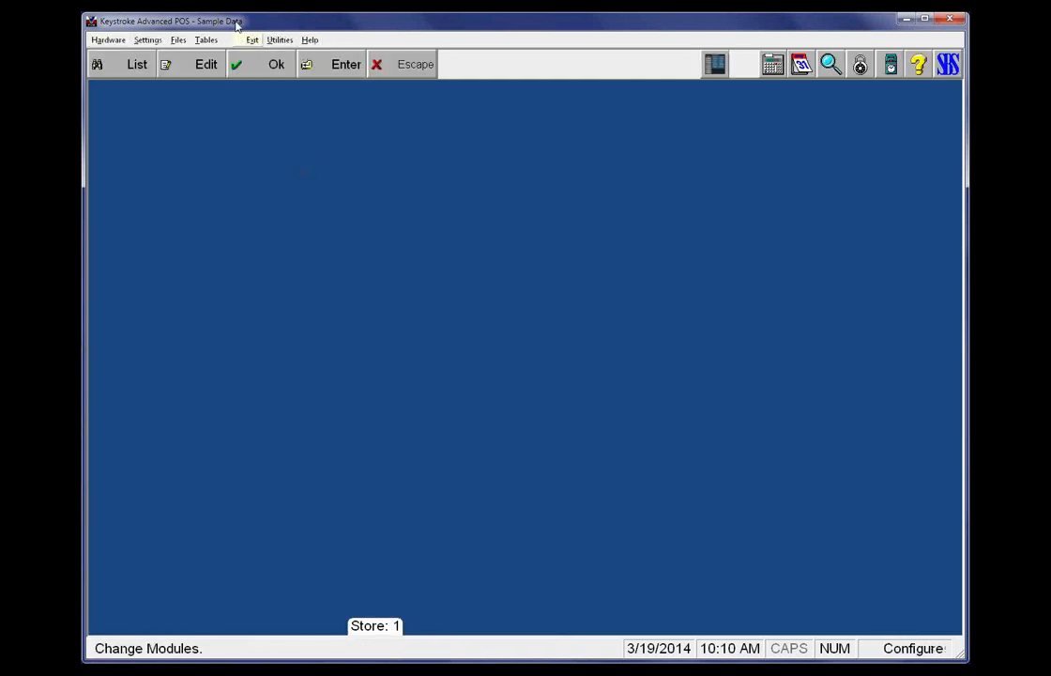
{"action": "left_click", "coordinate": [207, 40]}
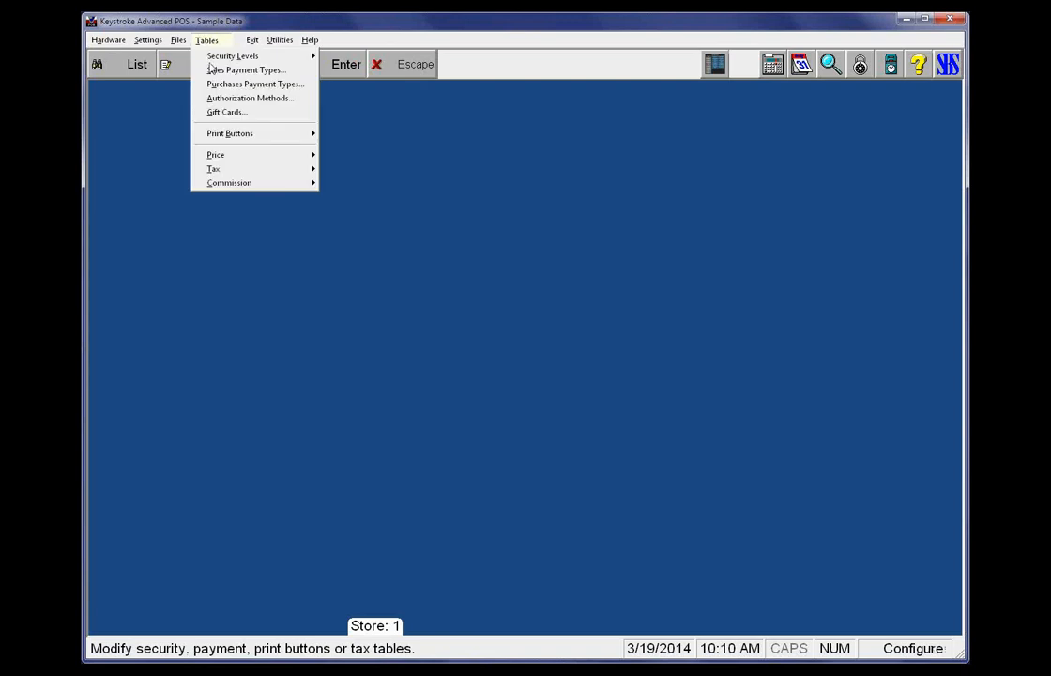
{"action": "mouse_move", "coordinate": [222, 156]}
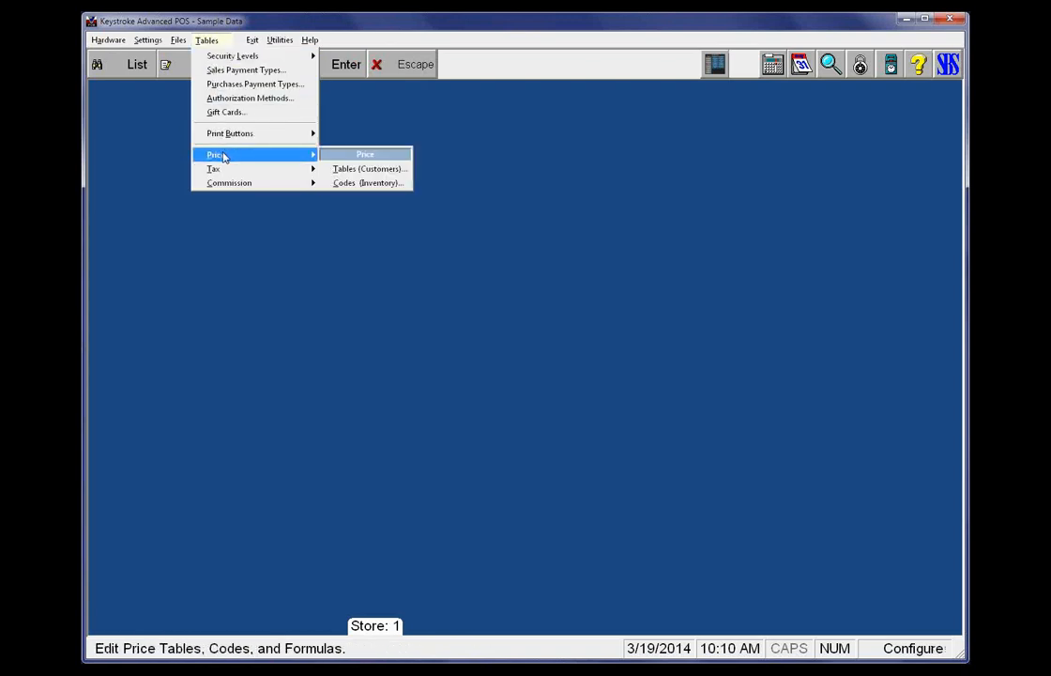
{"action": "left_click", "coordinate": [360, 170]}
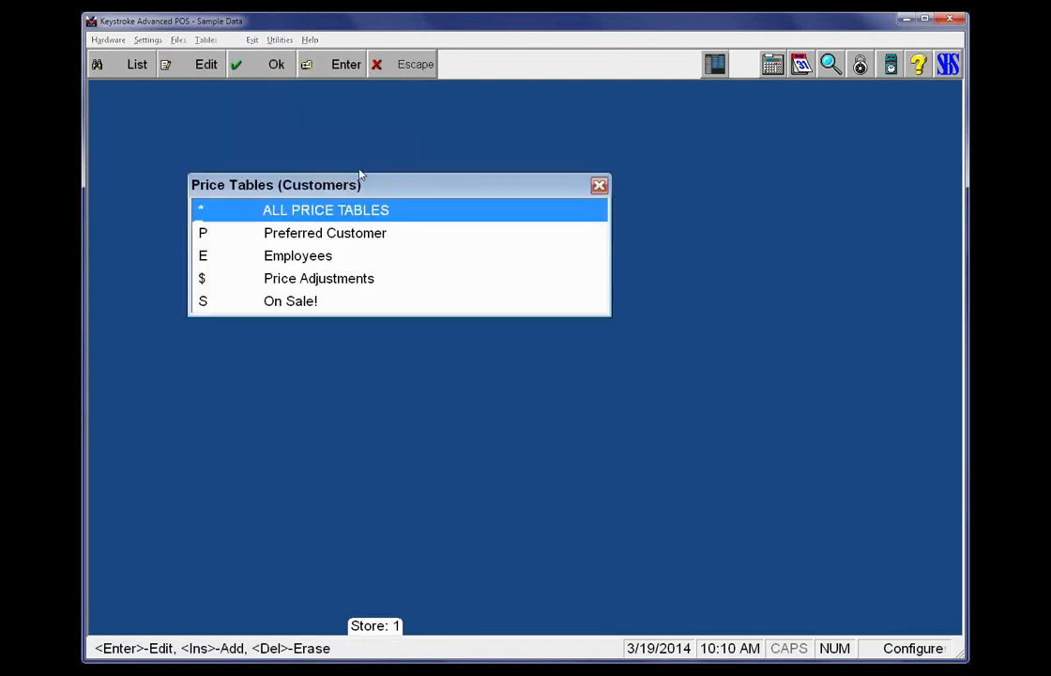
{"action": "key", "text": "Down"}
{"action": "key", "text": "Down"}
{"action": "key", "text": "Down"}
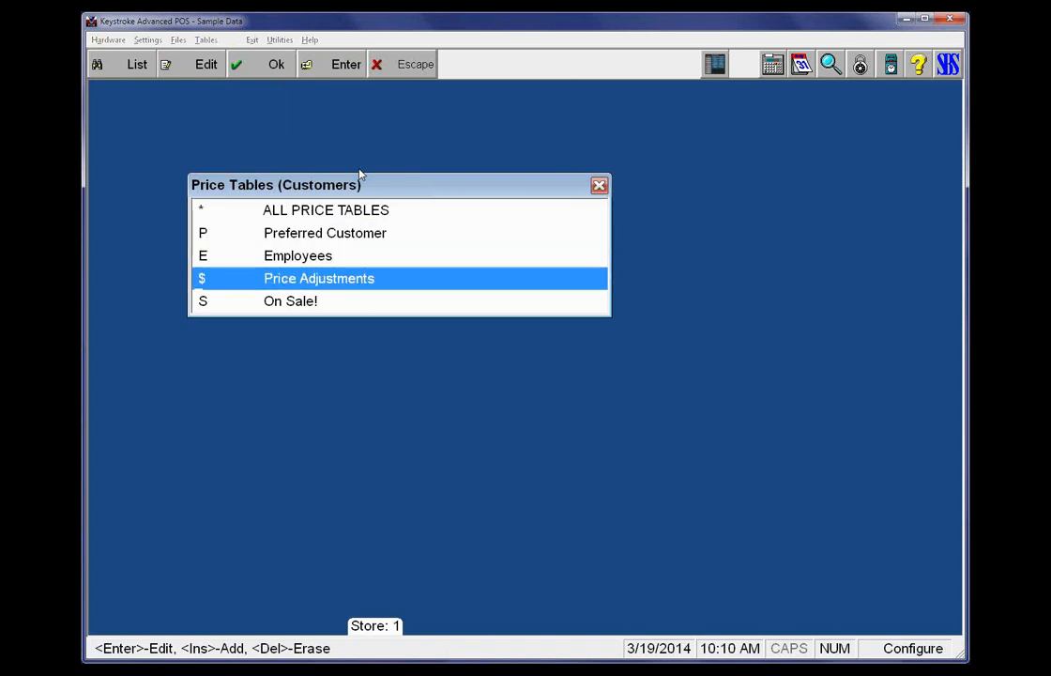
{"action": "key", "text": "Return"}
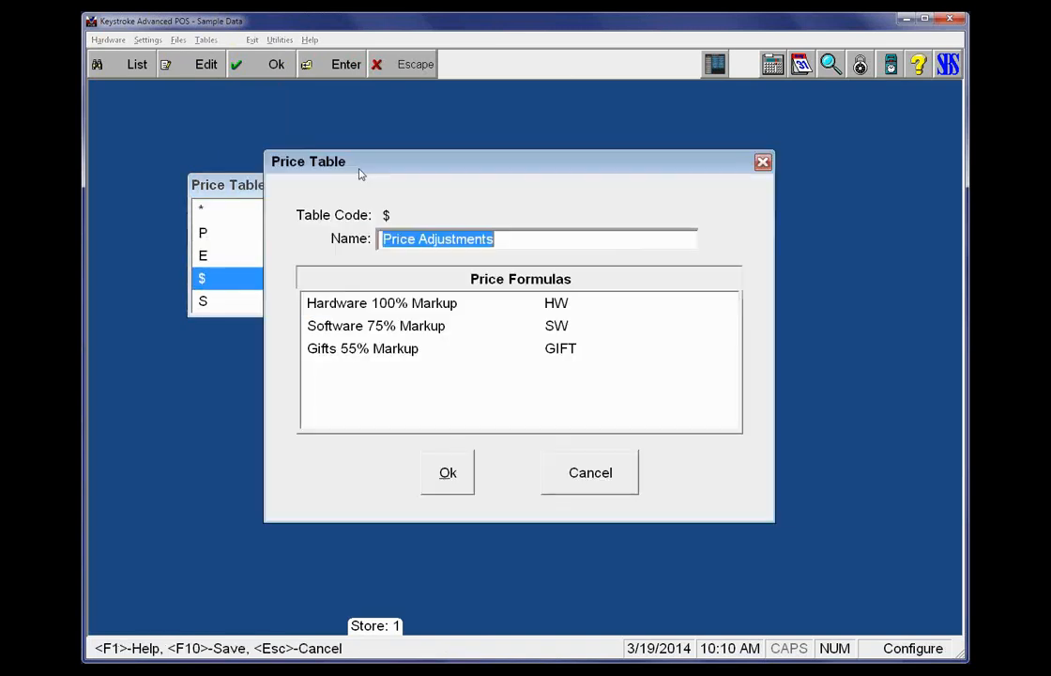
{"action": "key", "text": "Tab"}
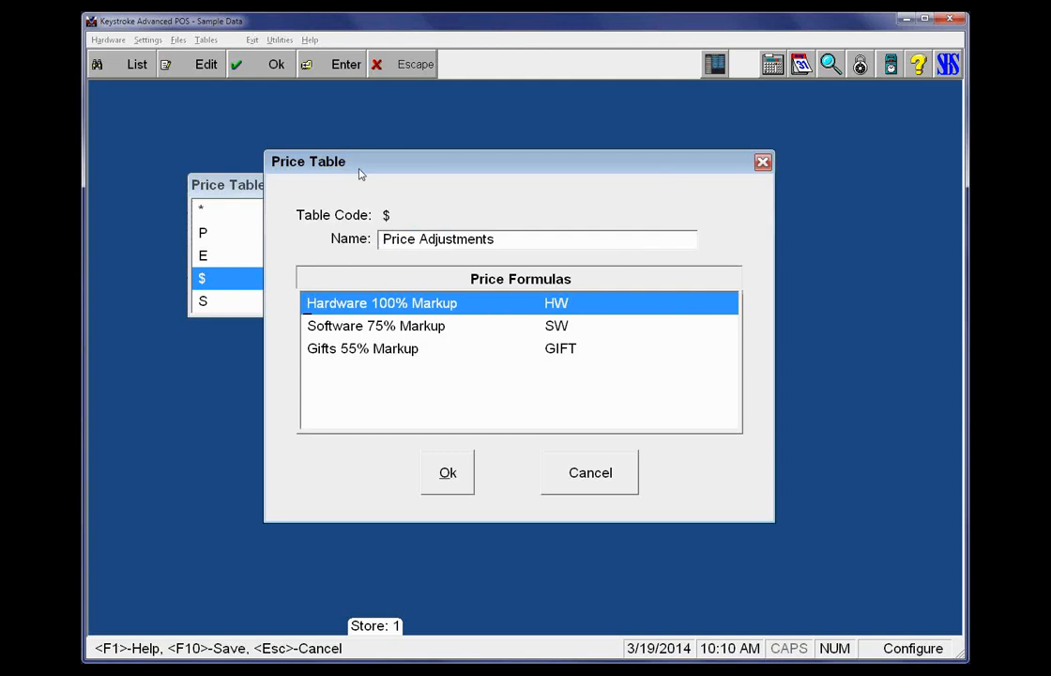
{"action": "key", "text": "Return"}
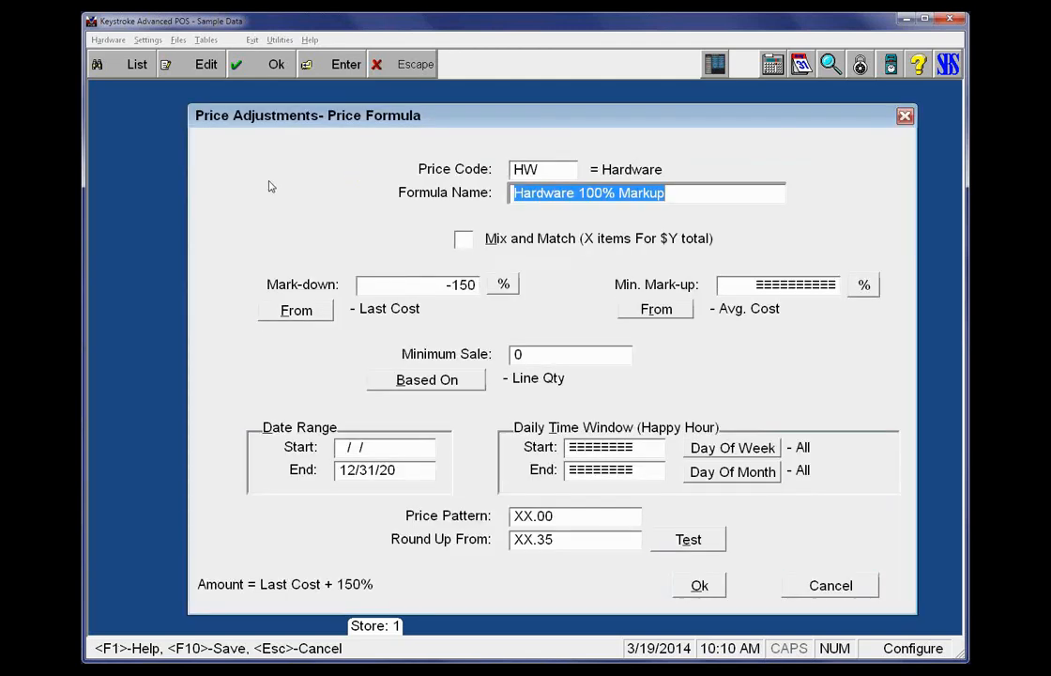
Set the Hardware formula's adjustment to 60% profit from last cost and its price pattern to XX.99
{"action": "left_click", "coordinate": [430, 284]}
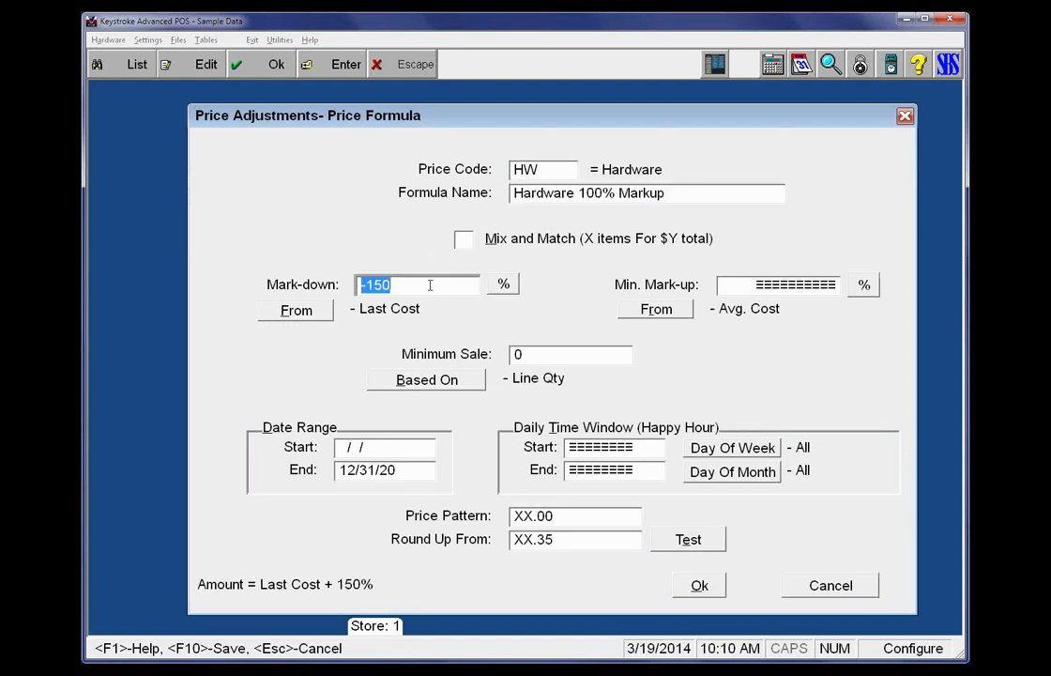
{"action": "left_click", "coordinate": [430, 285]}
{"action": "left_click", "coordinate": [430, 285]}
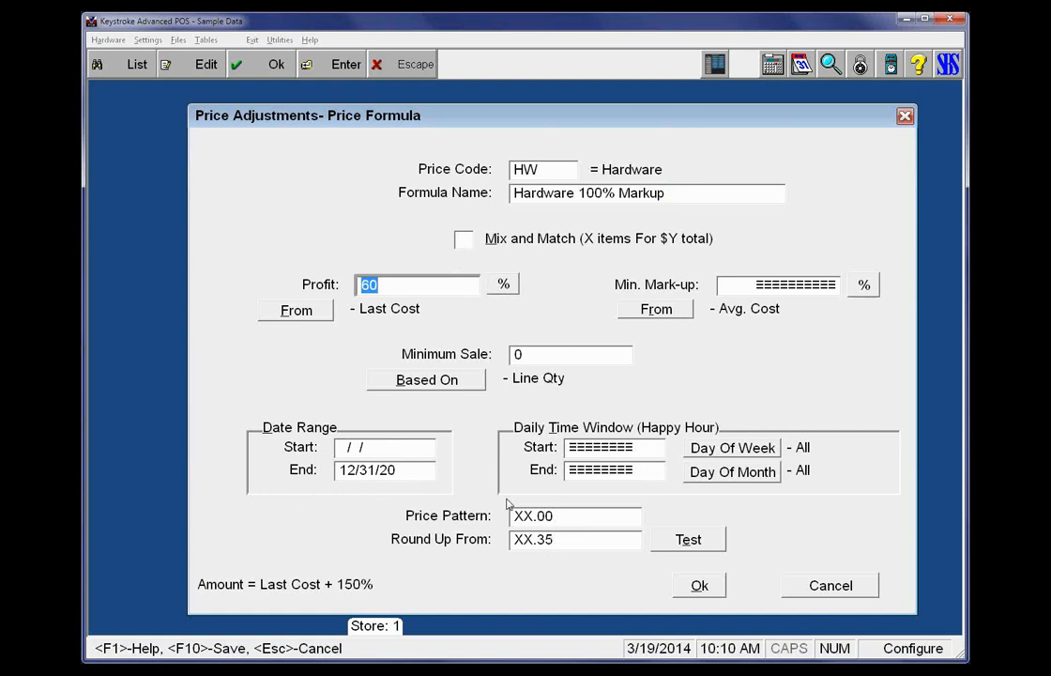
{"action": "left_click", "coordinate": [569, 513]}
{"action": "key", "text": "BackSpace"}
{"action": "key", "text": "BackSpace"}
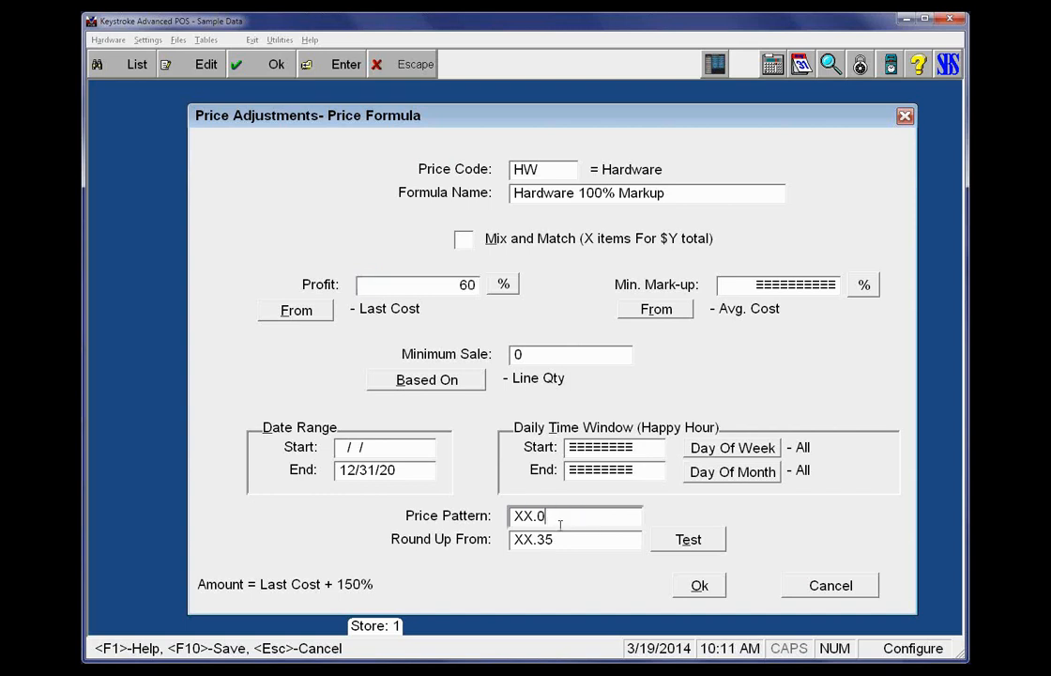
{"action": "type", "text": "99"}
{"action": "key", "text": "Tab"}
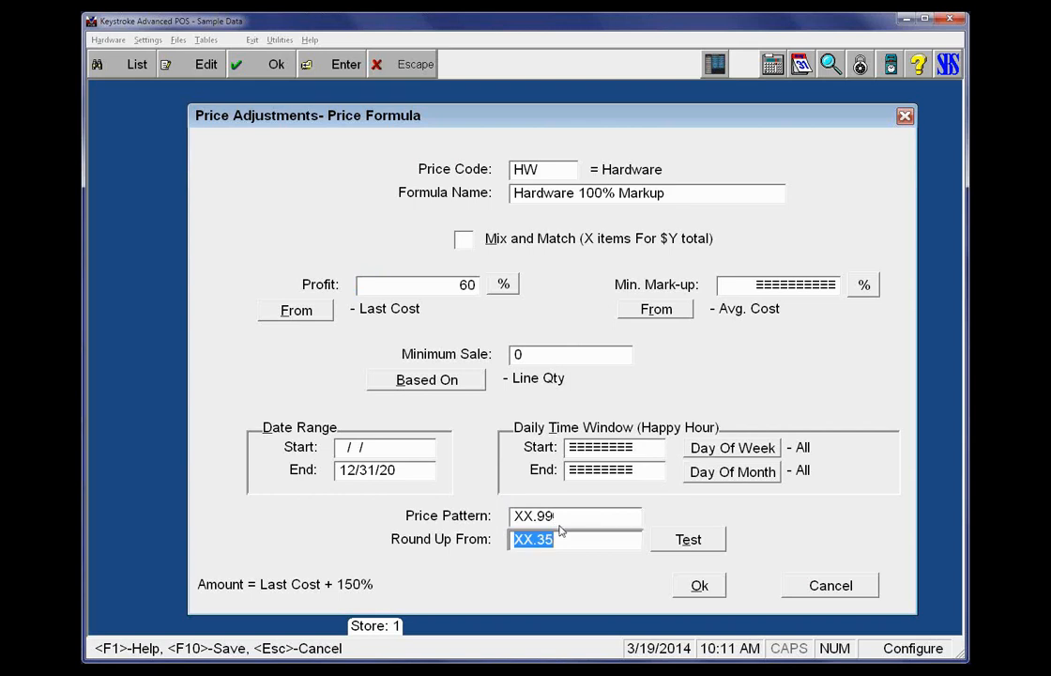
Adjust the Hardware formula's Round Up From value, save the formula and close the price tables
{"action": "key", "text": "Left"}
{"action": "key", "text": "BackSpace"}
{"action": "type", "text": "4"}
{"action": "key", "text": "F10"}
{"action": "key", "text": "Escape"}
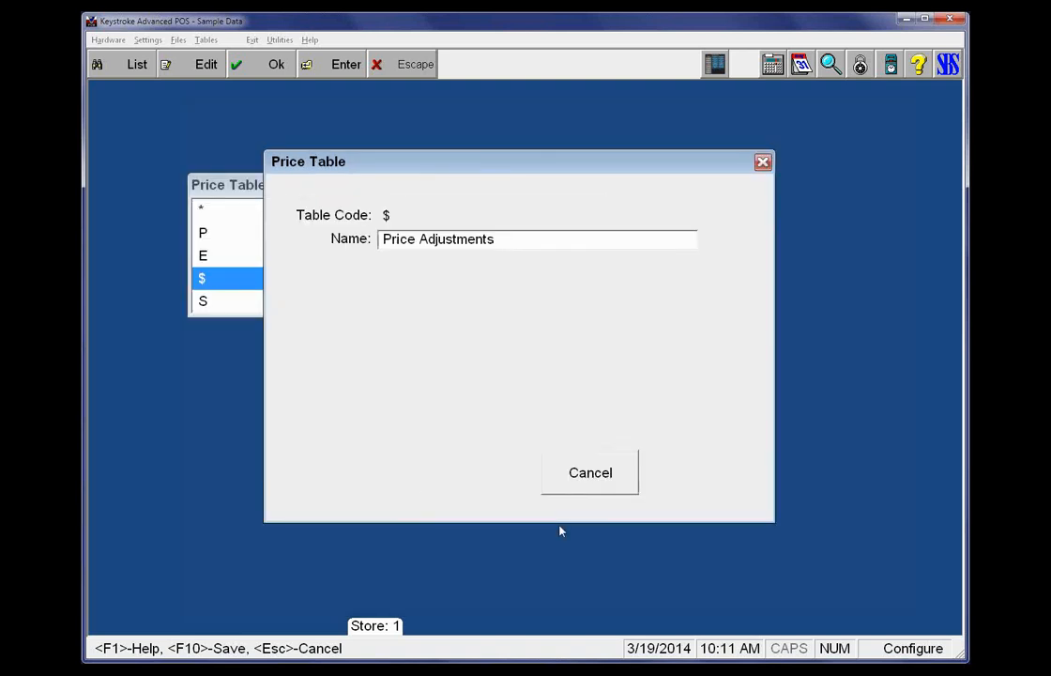
{"action": "key", "text": "Escape"}
Switch to the Database Manager and open the inventory database's item list
{"action": "key", "text": "alt+x"}
{"action": "key", "text": "d"}
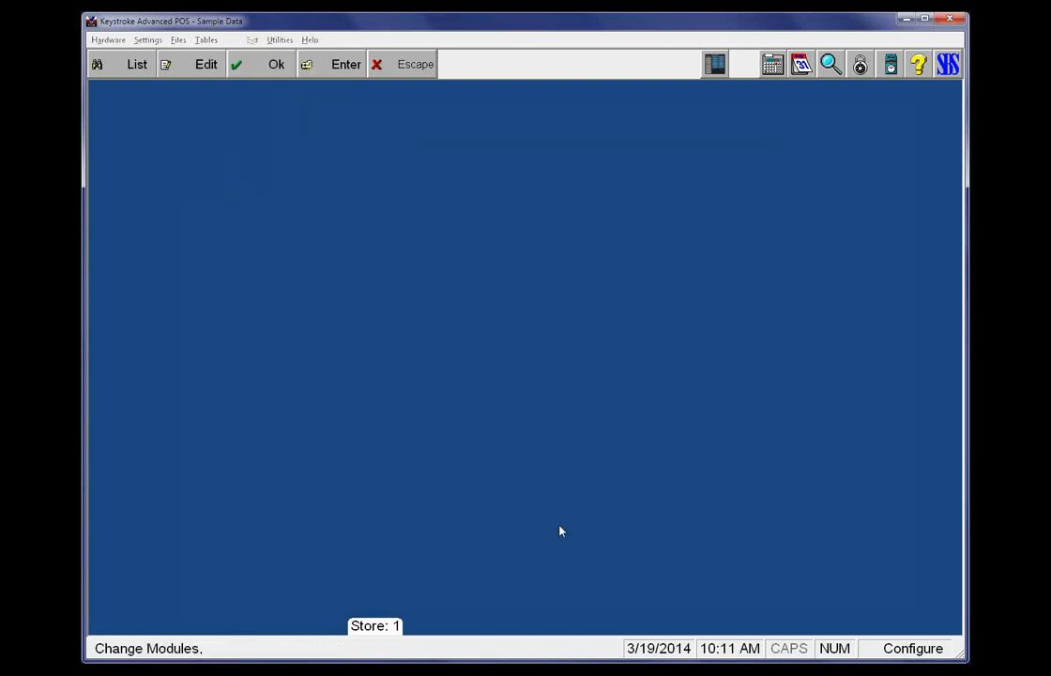
{"action": "key", "text": "i"}
{"action": "key", "text": "Right"}
{"action": "key", "text": "Right"}
{"action": "key", "text": "Left"}
{"action": "key", "text": "Left"}
{"action": "key", "text": "Down"}
{"action": "key", "text": "Up"}
{"action": "key", "text": "Right"}
{"action": "key", "text": "Return"}
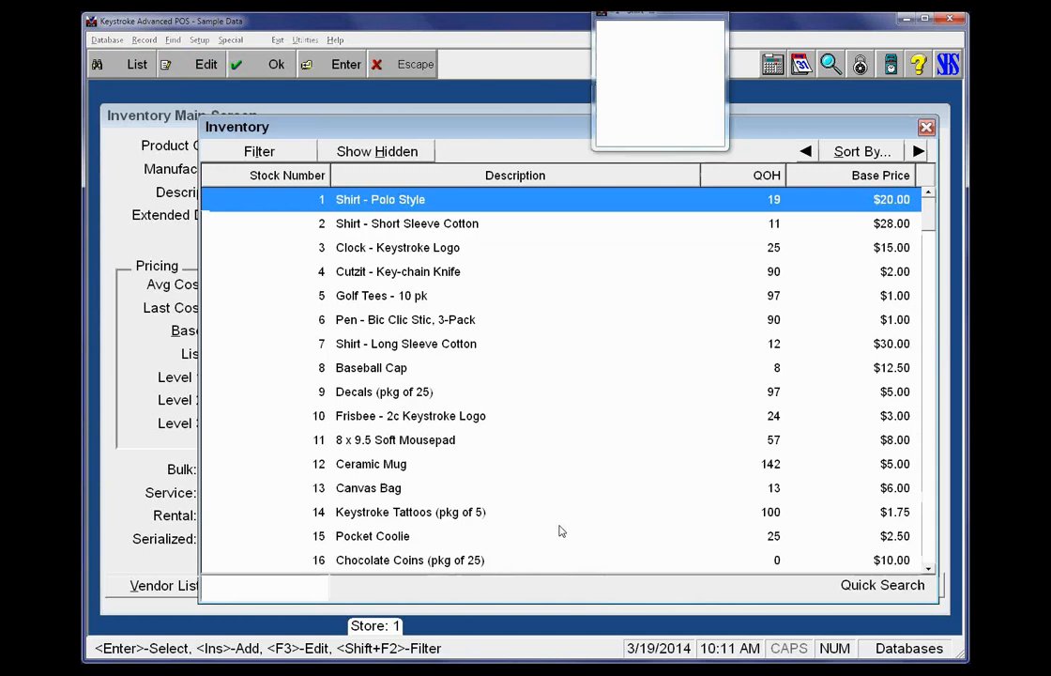
Start Search & Update Price from the Polo Style shirt record and limit the search to items with price code HW
{"action": "key", "text": "Return"}
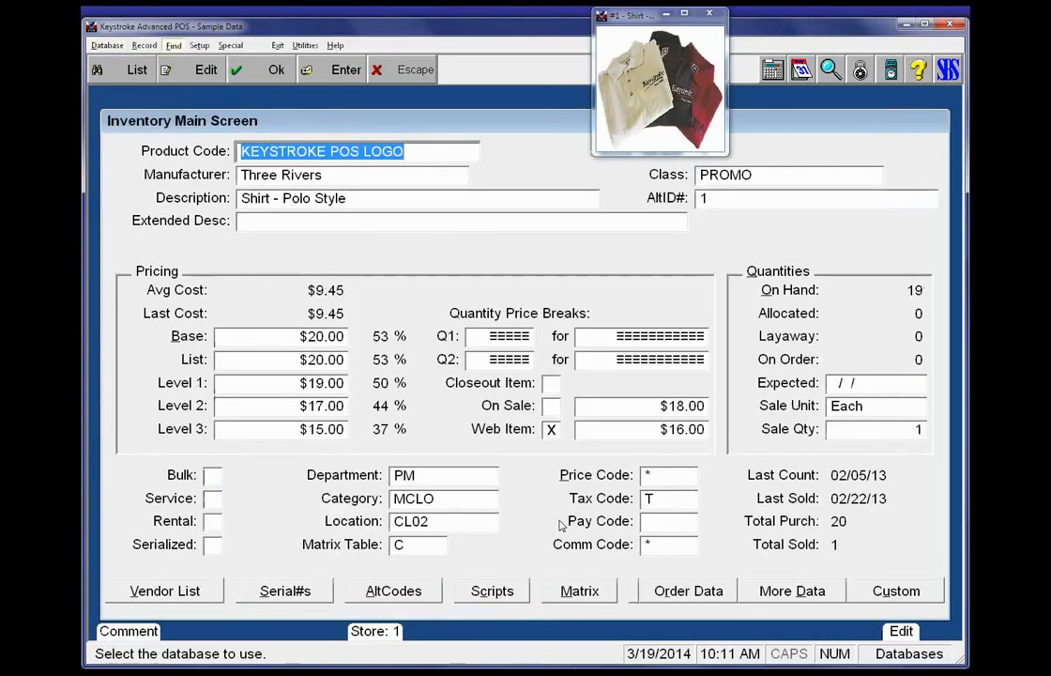
{"action": "key", "text": "alt+f"}
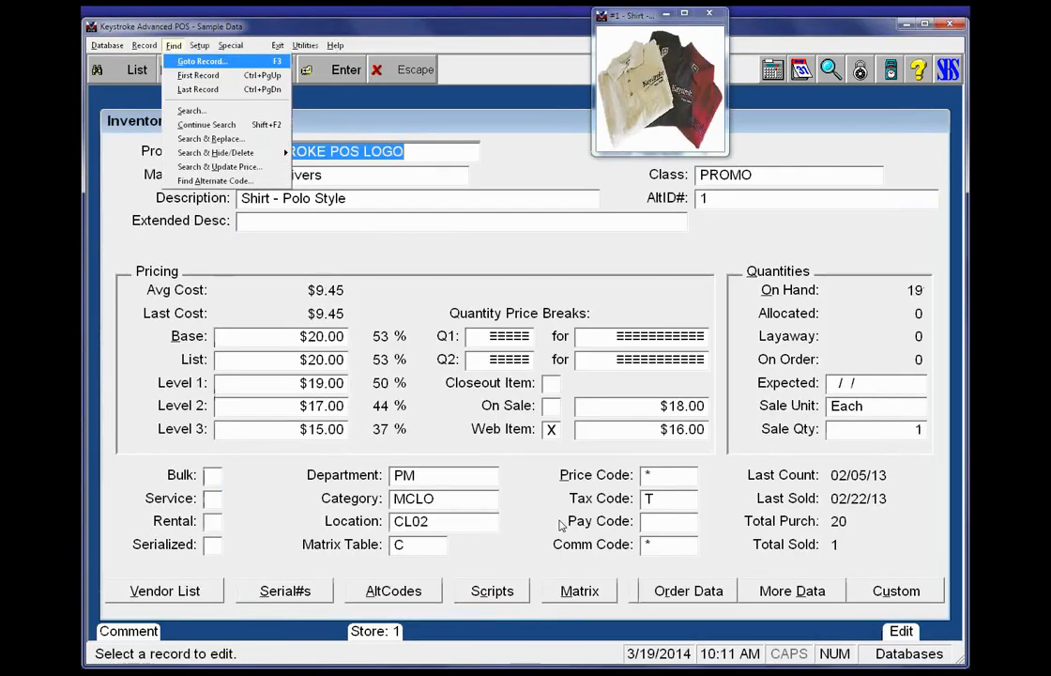
{"action": "key", "text": "Down"}
{"action": "key", "text": "Down"}
{"action": "key", "text": "Down"}
{"action": "key", "text": "Down"}
{"action": "key", "text": "Down"}
{"action": "key", "text": "Down"}
{"action": "key", "text": "Down"}
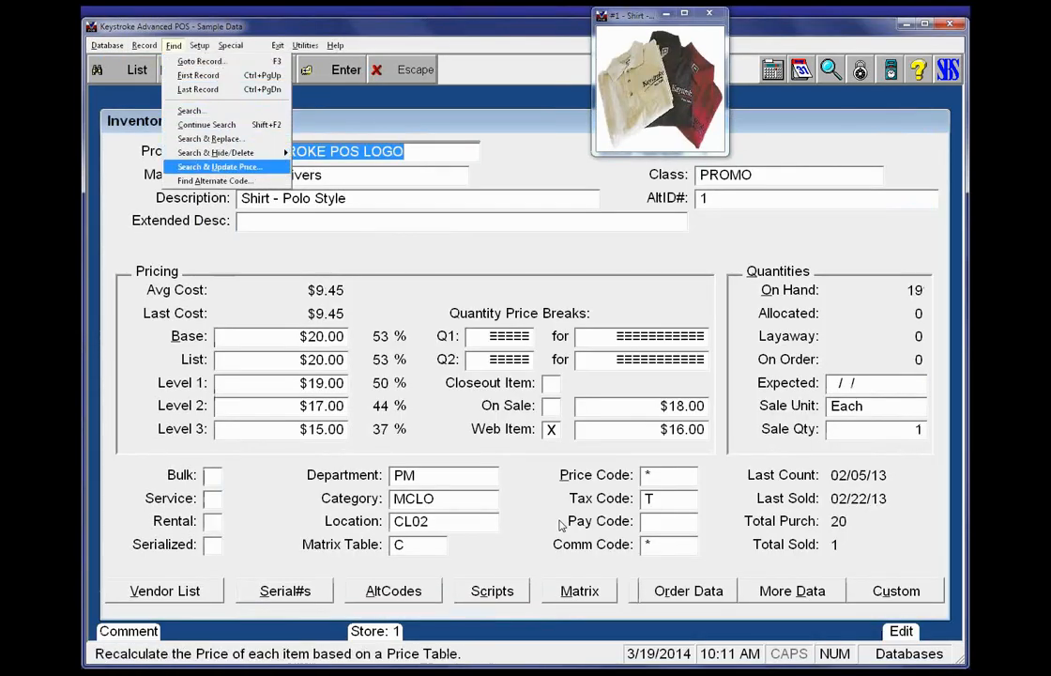
{"action": "key", "text": "Return"}
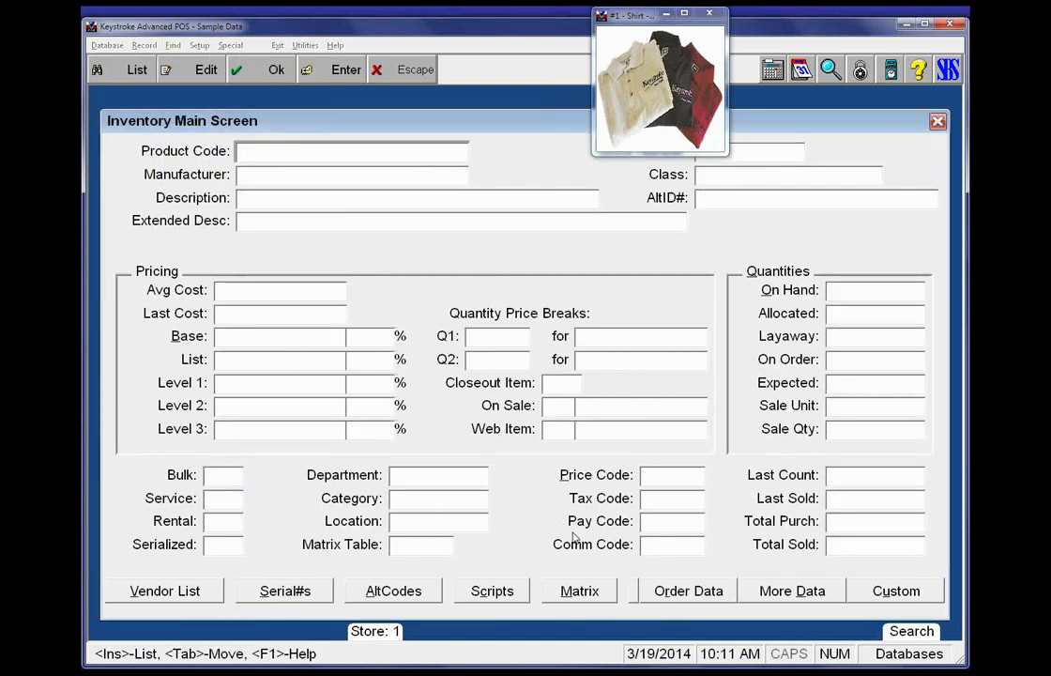
{"action": "left_click", "coordinate": [666, 476]}
{"action": "type", "text": "HW"}
{"action": "key", "text": "Return"}
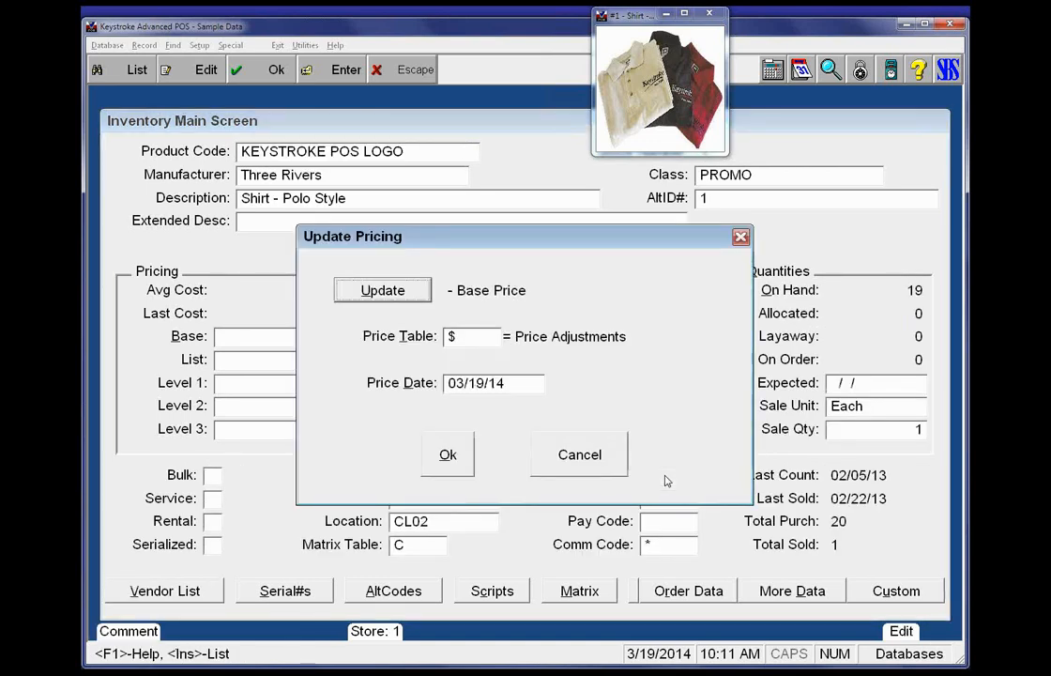
Run the Base Price update with the $ Price Adjustments table dated 03/19/14, with confirmation of each record's price change
{"action": "key", "text": "Tab"}
{"action": "key", "text": "Tab"}
{"action": "key", "text": "Tab"}
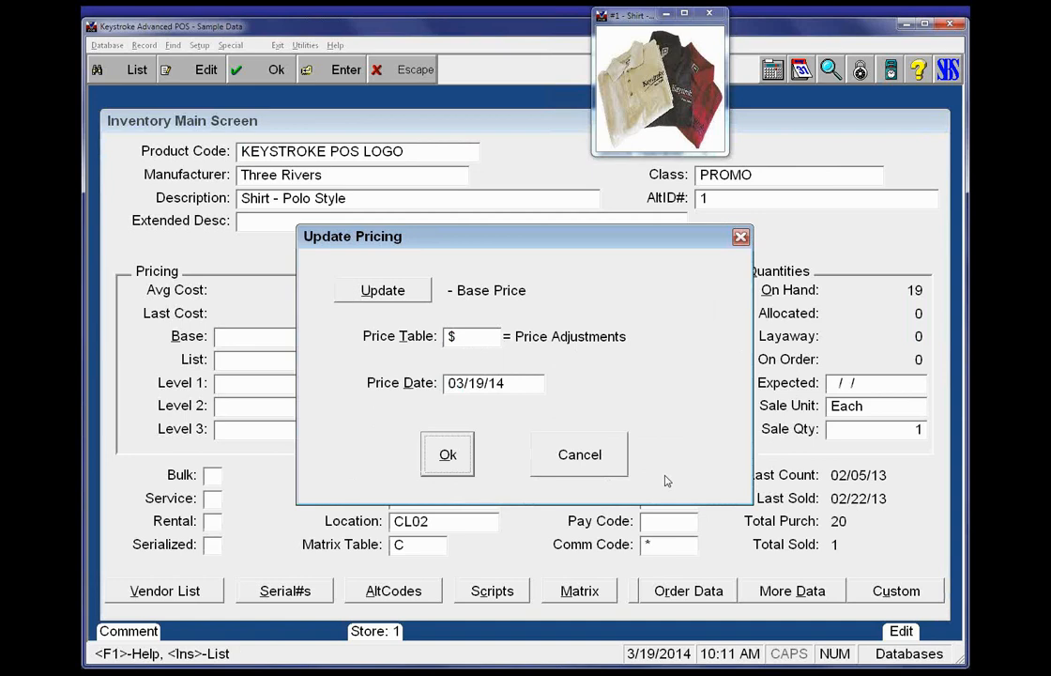
{"action": "key", "text": "Return"}
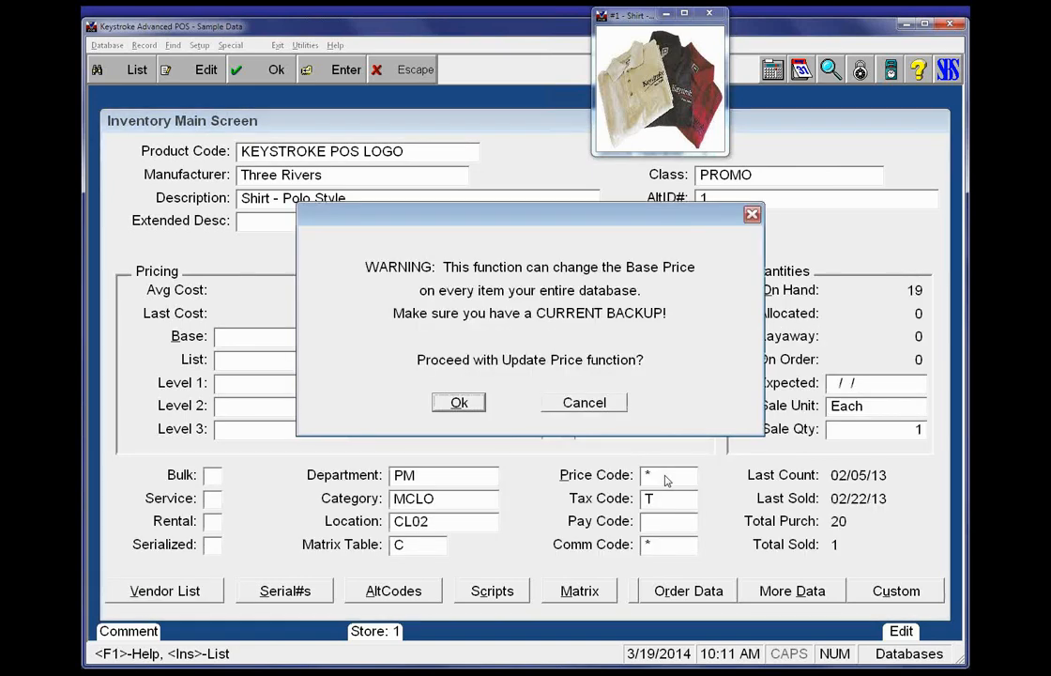
{"action": "key", "text": "Return"}
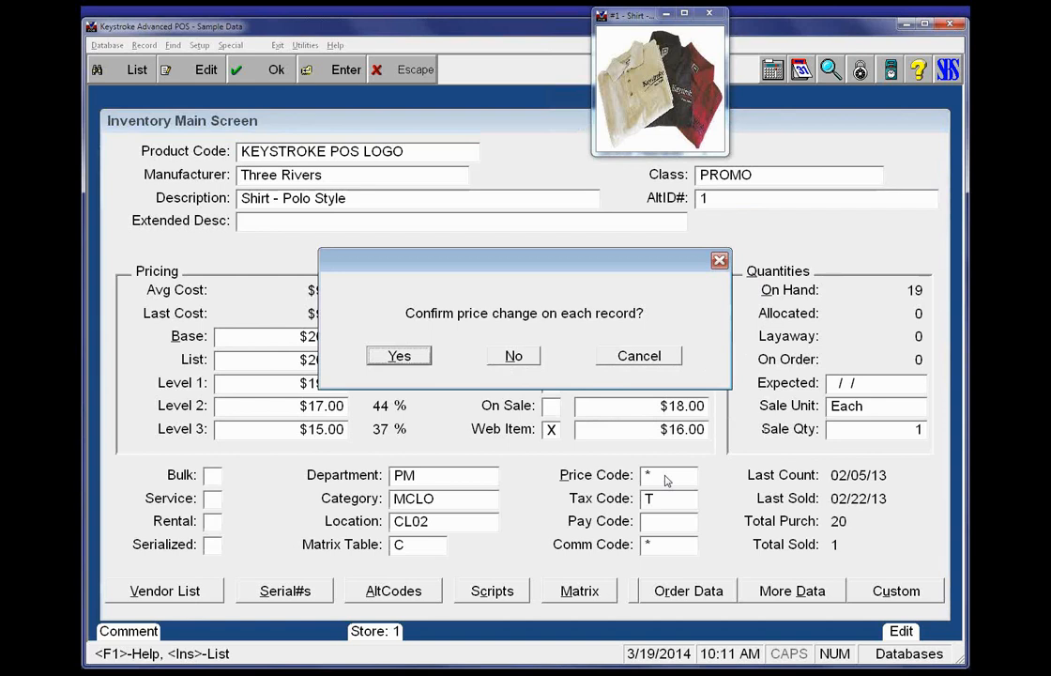
{"action": "key", "text": "Return"}
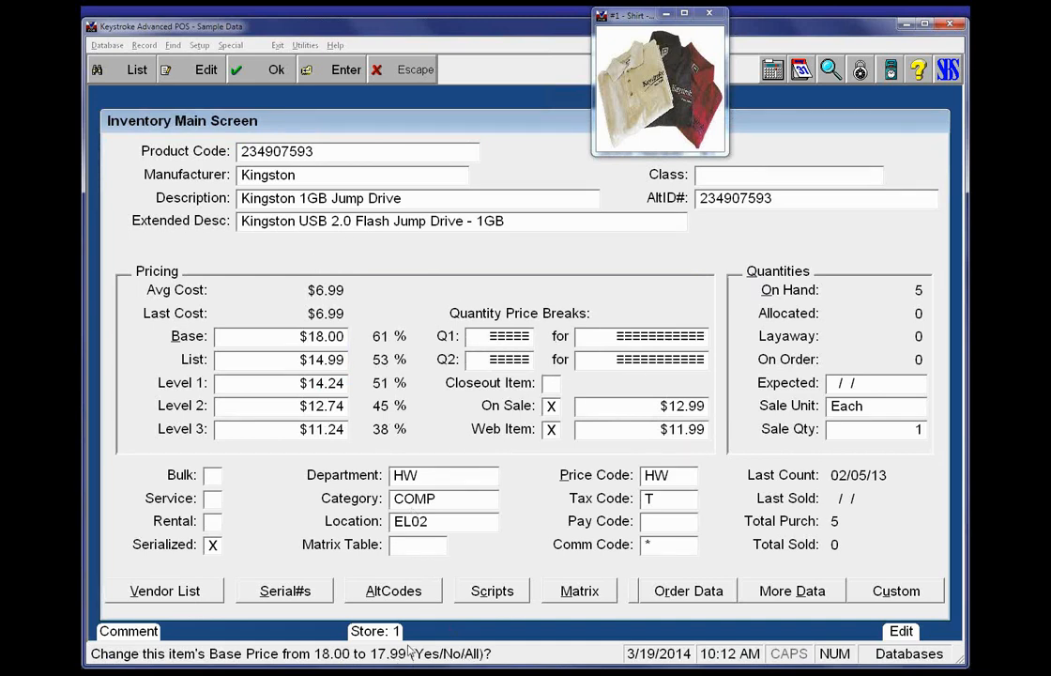
Accept base prices 17.99 for the Kingston jump drive and 760.99 for the laser printer, and decline the 40 Column printer's change
{"action": "key", "text": "y"}
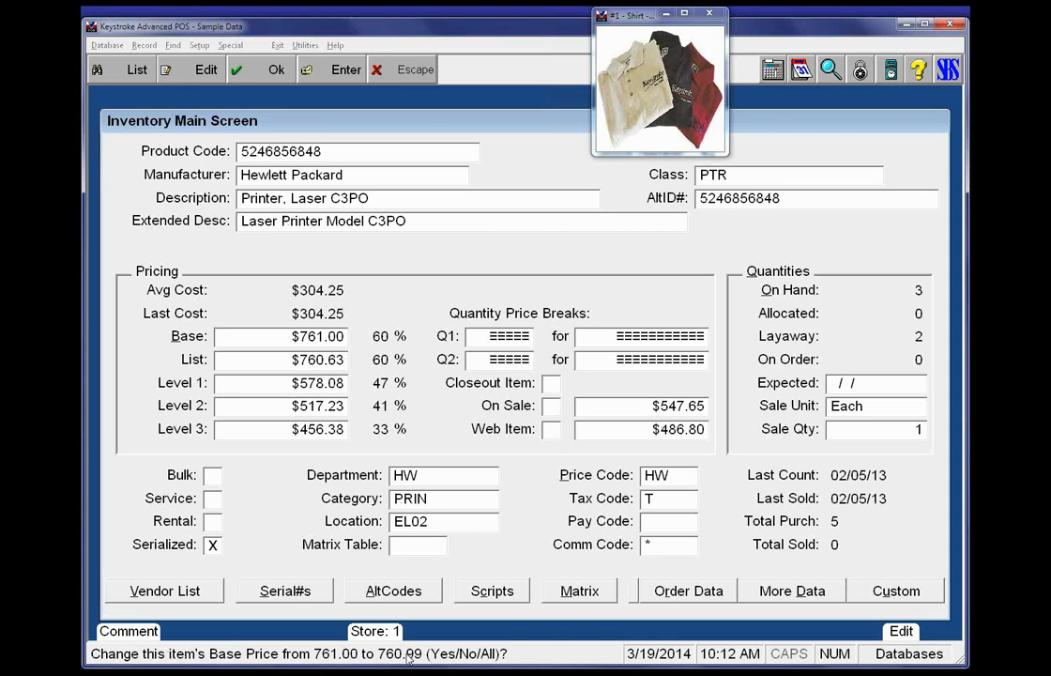
{"action": "key", "text": "y"}
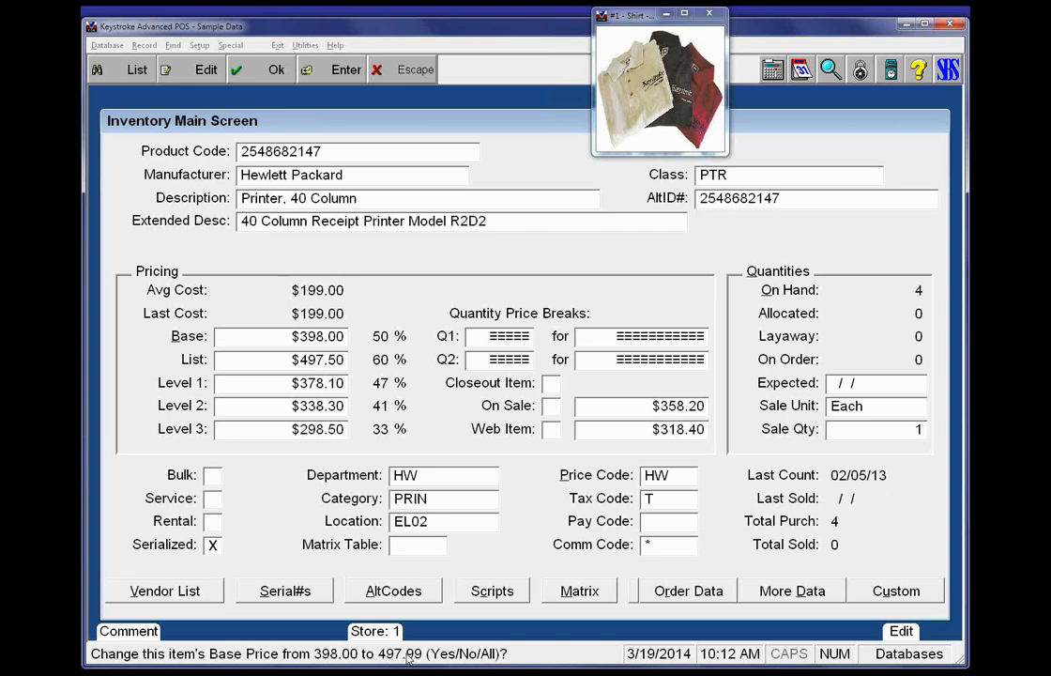
{"action": "key", "text": "n"}
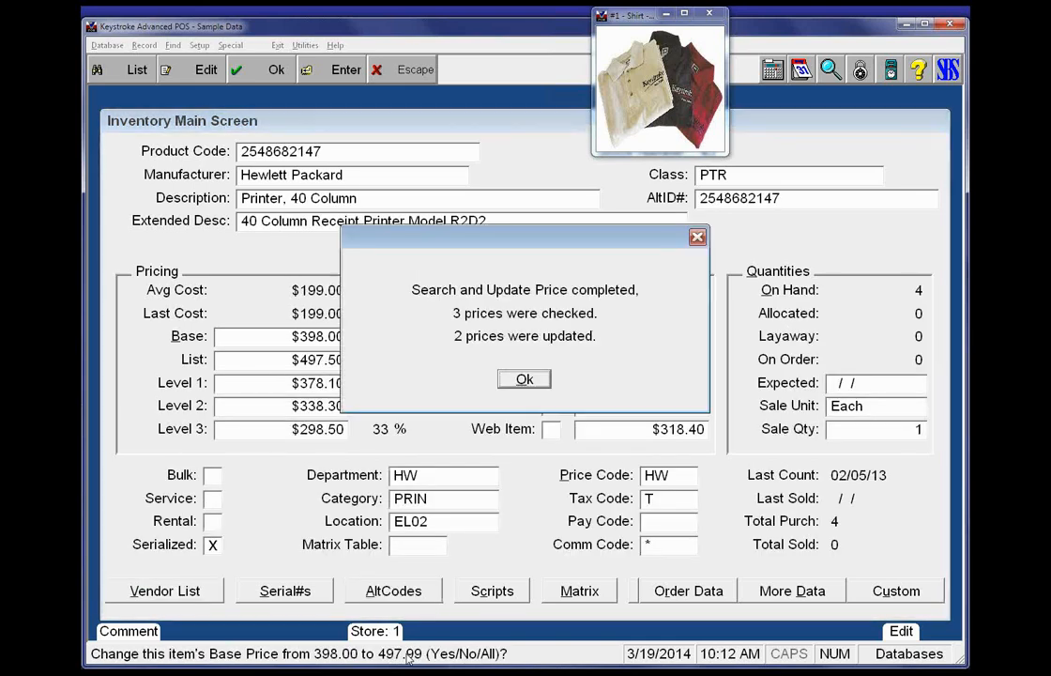
{"action": "key", "text": "Return"}
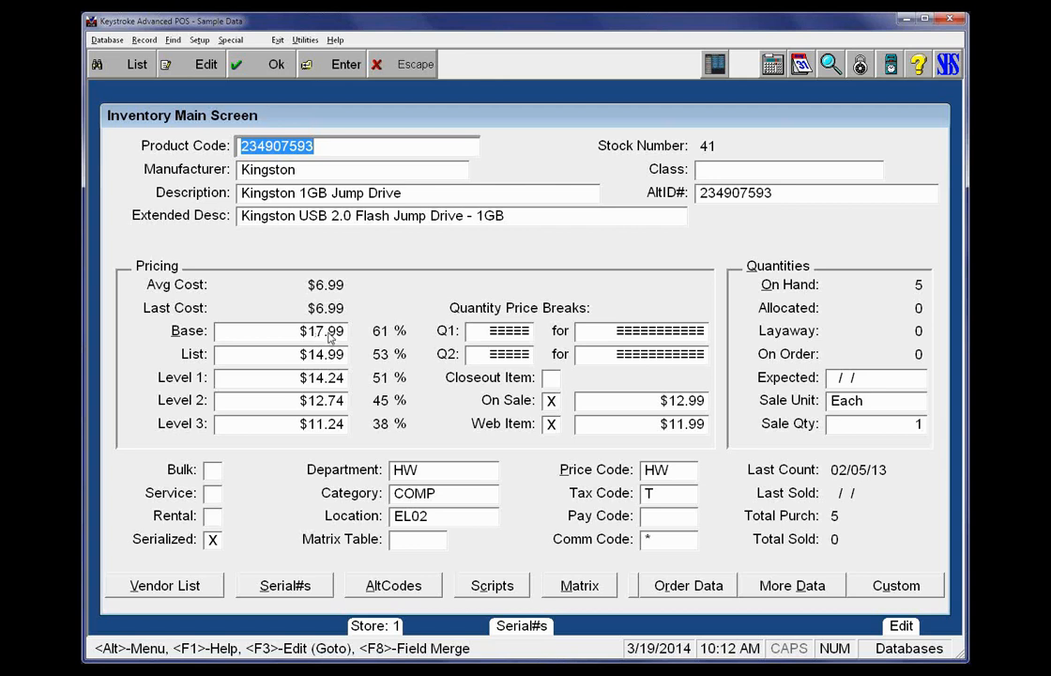
Switch to the Configuration Manager and open the list of customer price tables
{"action": "key", "text": "Tab"}
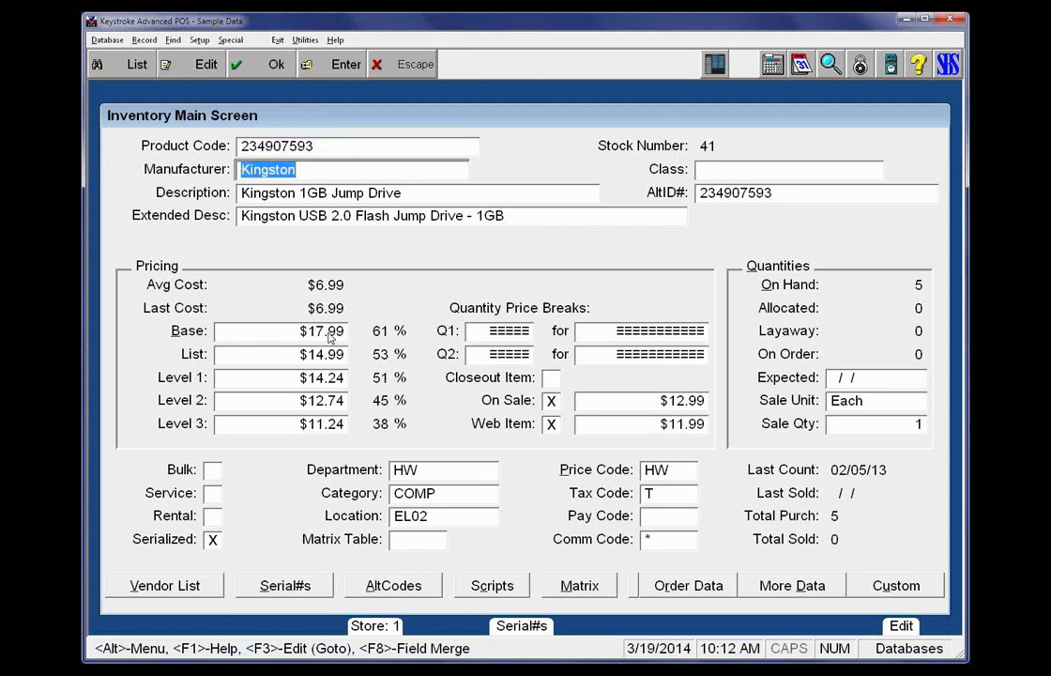
{"action": "key", "text": "alt"}
{"action": "key", "text": "u"}
{"action": "key", "text": "c"}
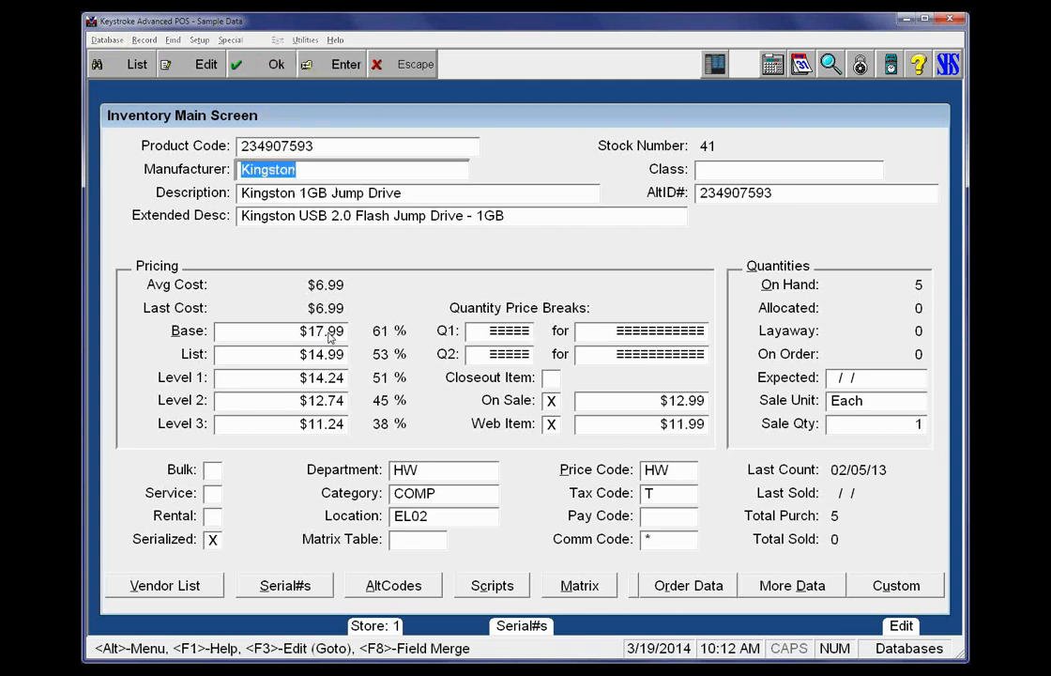
{"action": "key", "text": "alt"}
{"action": "key", "text": "s"}
{"action": "key", "text": "Right"}
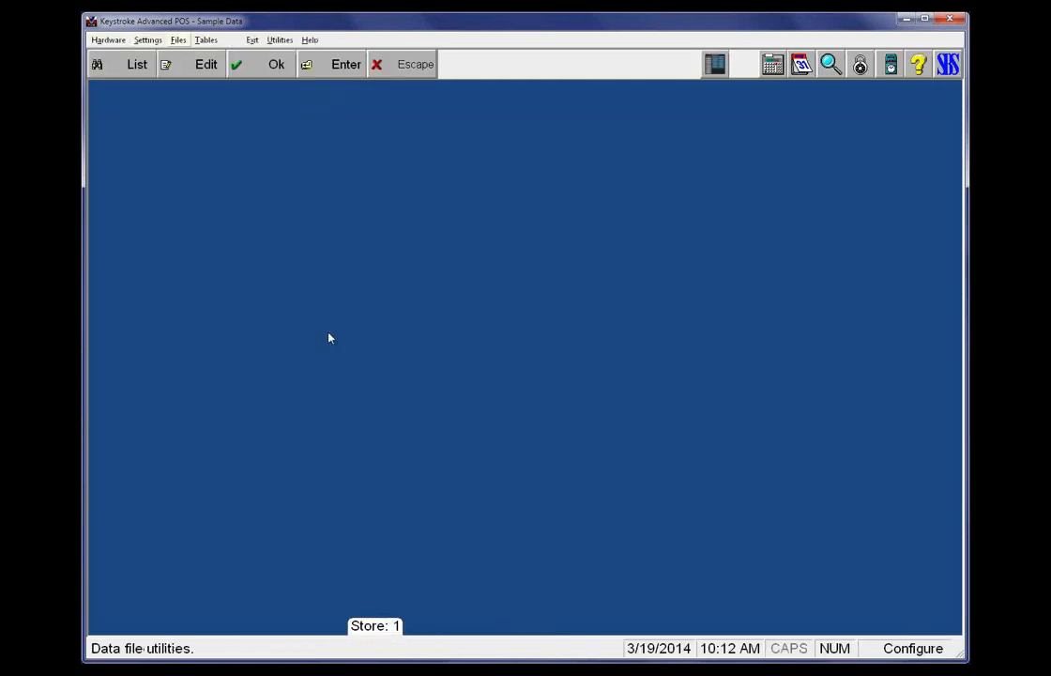
{"action": "key", "text": "Right"}
{"action": "key", "text": "Down"}
{"action": "key", "text": "Down"}
{"action": "key", "text": "Down"}
{"action": "key", "text": "Down"}
{"action": "key", "text": "Down"}
{"action": "key", "text": "Down"}
{"action": "key", "text": "Down"}
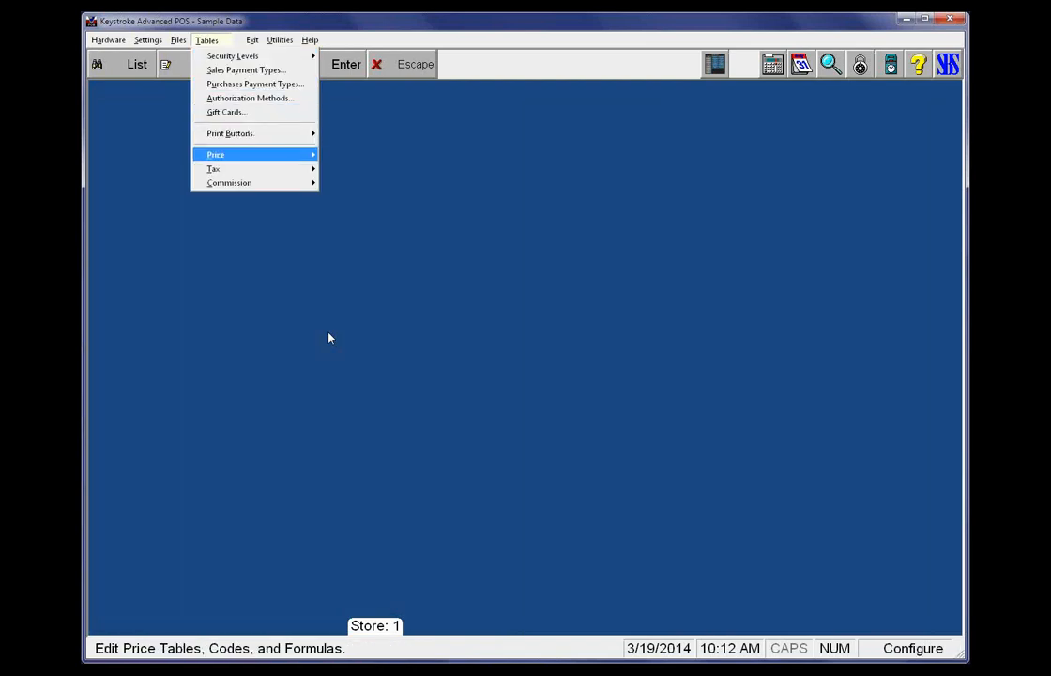
{"action": "key", "text": "Right"}
{"action": "key", "text": "Return"}
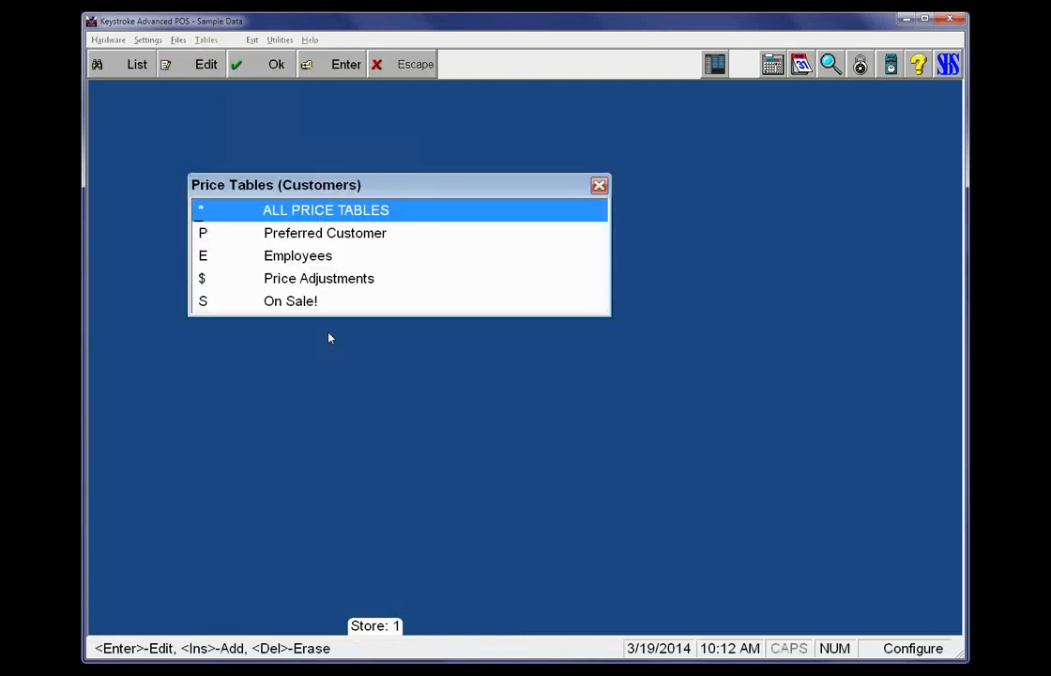
Add a price table with code WEB and the name Update the Web Price
{"action": "key", "text": "Insert"}
{"action": "type", "text": "w"}
{"action": "key", "text": "BackSpace"}
{"action": "key", "text": "Caps_Lock"}
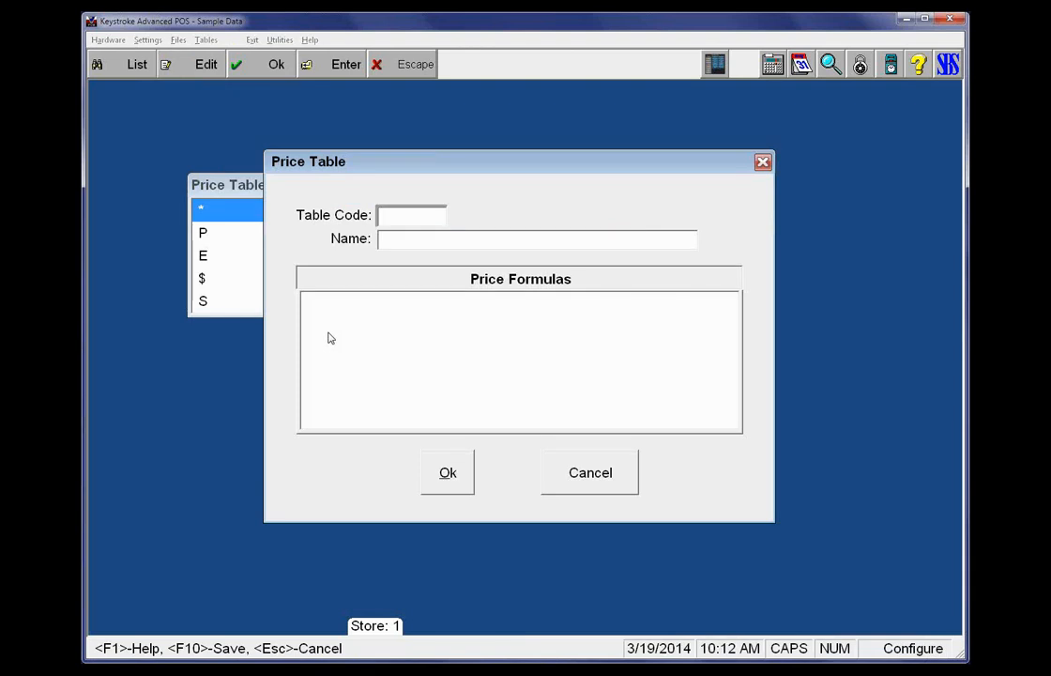
{"action": "type", "text": "HW"}
{"action": "key", "text": "BackSpace"}
{"action": "key", "text": "BackSpace"}
{"action": "type", "text": "WEB"}
{"action": "key", "text": "Return"}
{"action": "type", "text": "U"}
{"action": "key", "text": "Caps_Lock"}
{"action": "type", "text": "pdate the Web Price"}
{"action": "key", "text": "Return"}
{"action": "key", "text": "Return"}
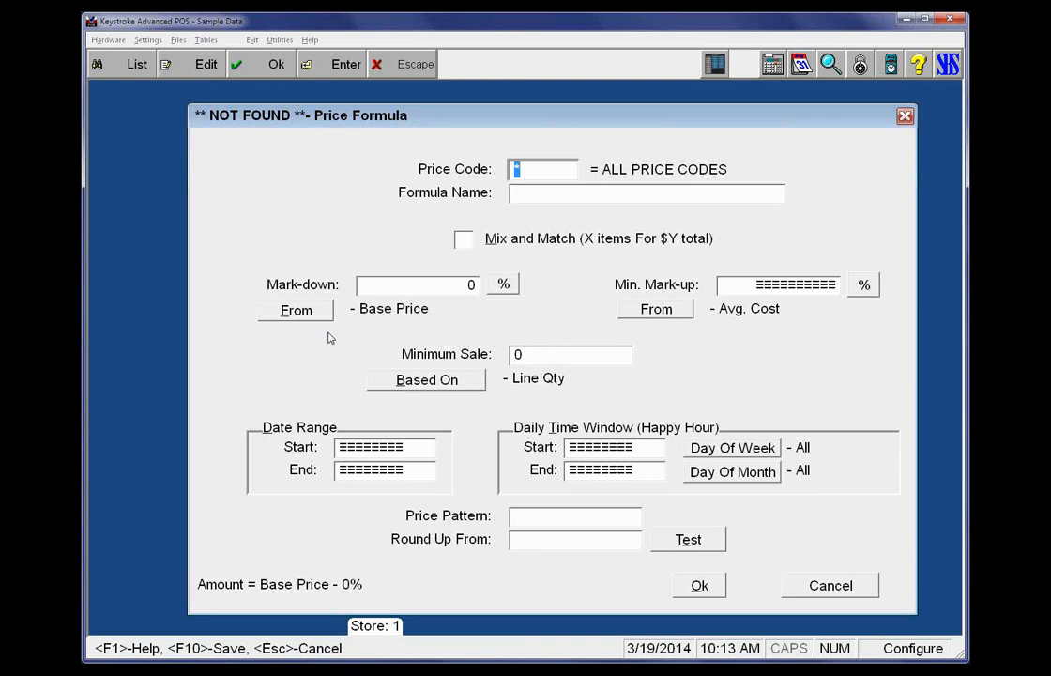
Start a price formula in the WEB table for the HW Hardware price code and name it 75% Profit Margin on HW
{"action": "key", "text": "F2"}
{"action": "key", "text": "Up"}
{"action": "key", "text": "Up"}
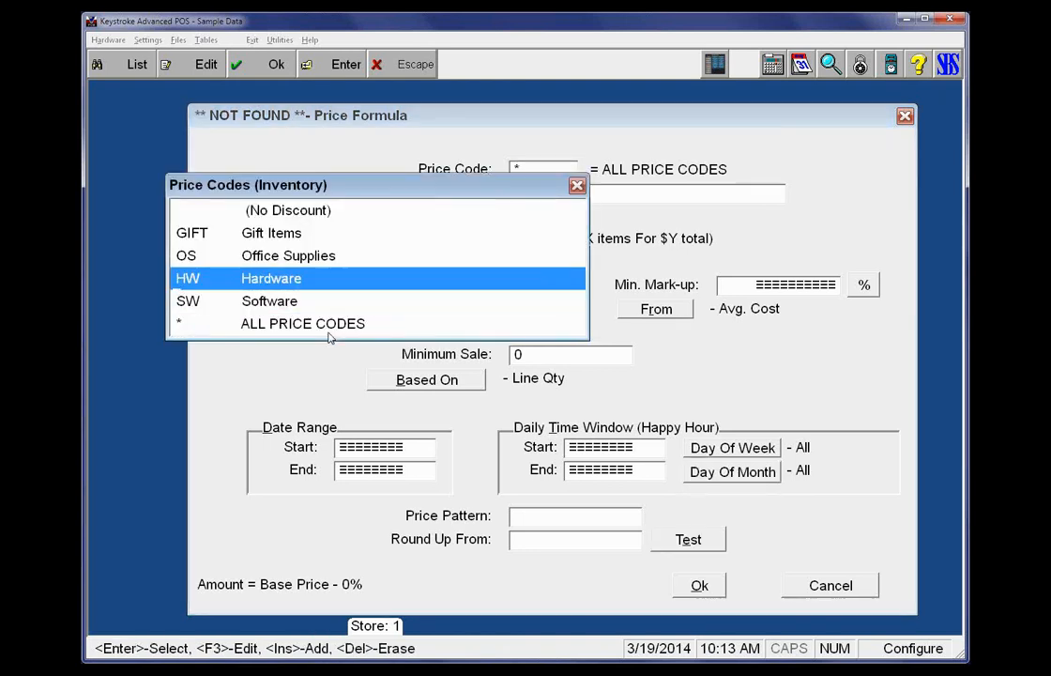
{"action": "key", "text": "Return"}
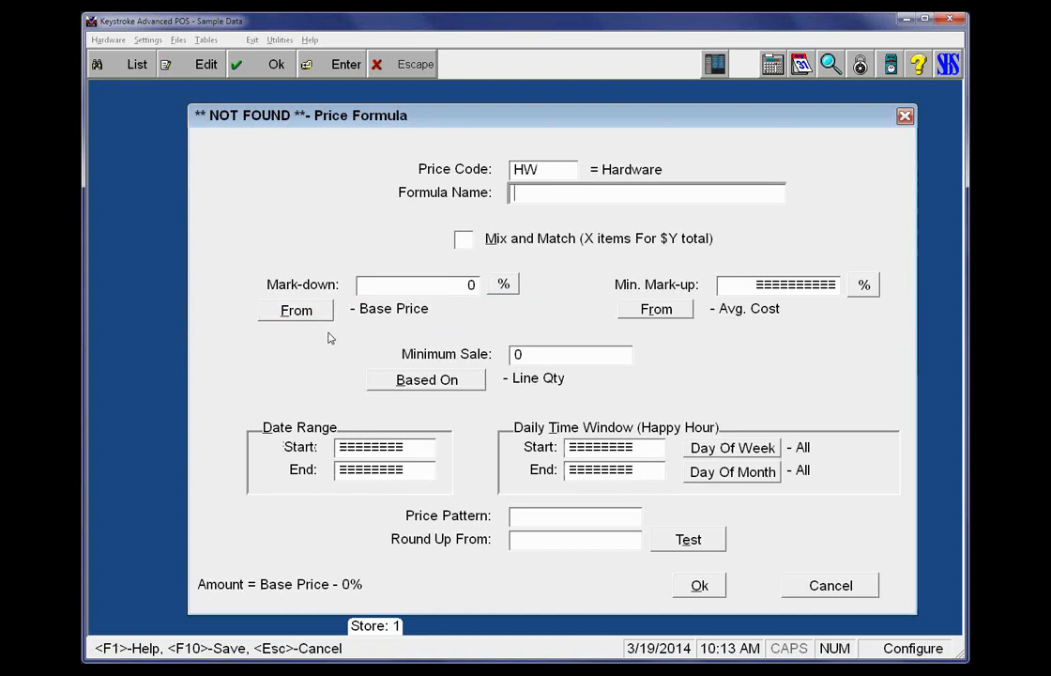
{"action": "type", "text": "75%"}
{"action": "type", "text": " Pro"}
{"action": "type", "text": "fit Margin on"}
{"action": "type", "text": " We"}
{"action": "key", "text": "BackSpace"}
{"action": "key", "text": "BackSpace"}
{"action": "type", "text": "HW"}
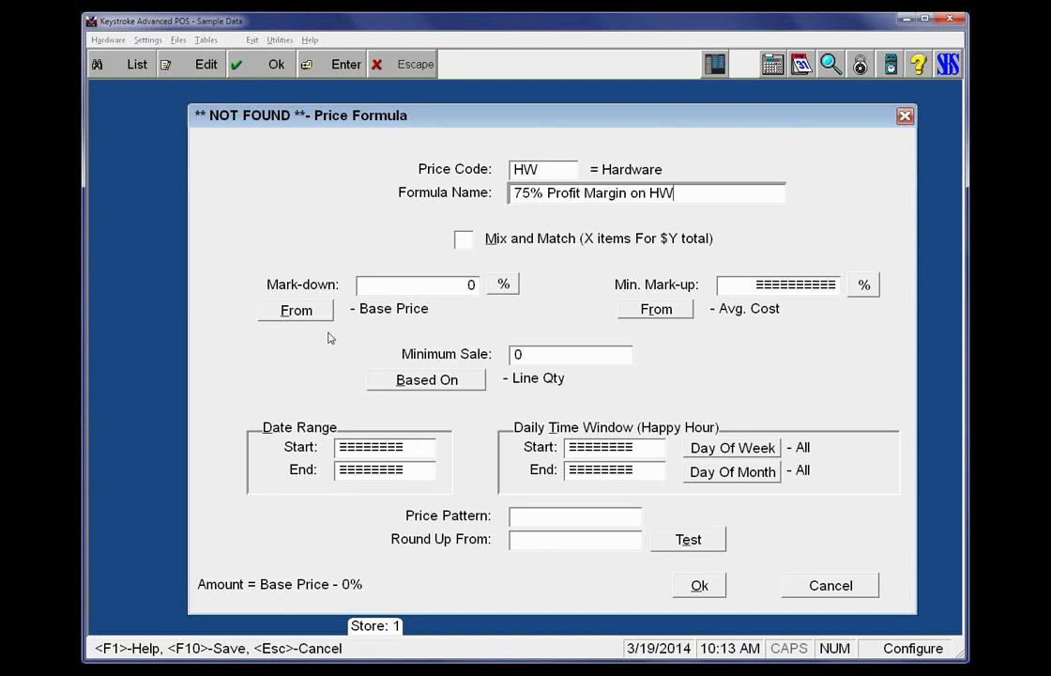
Set the Hardware formula's adjustment to 75% profit from Last Cost
{"action": "key", "text": "Tab"}
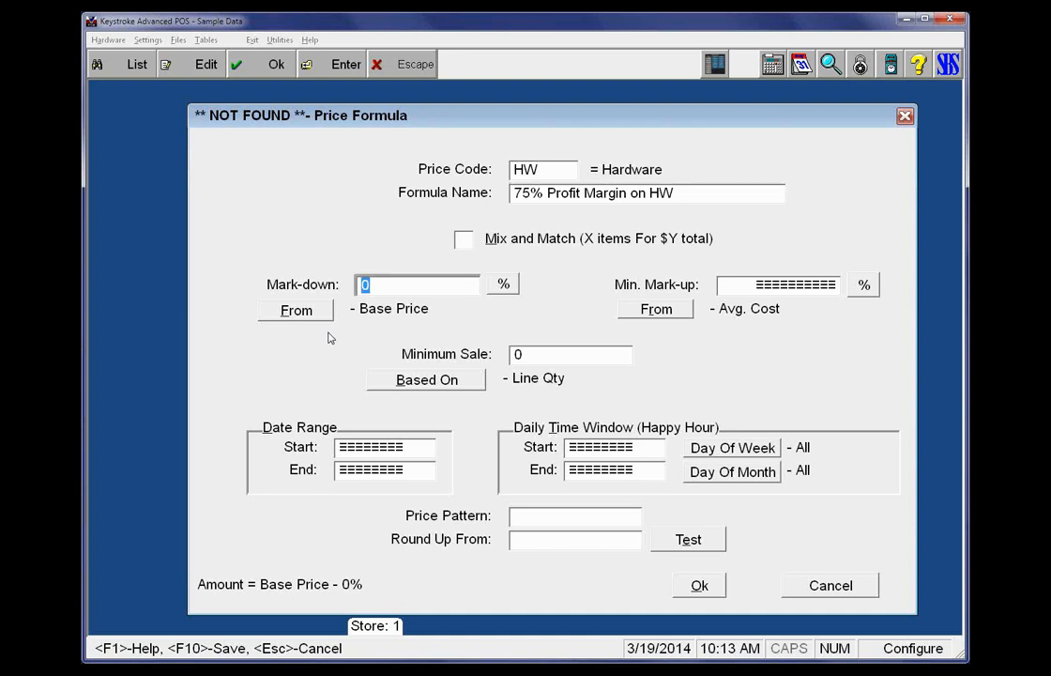
{"action": "key", "text": "space"}
{"action": "key", "text": "space"}
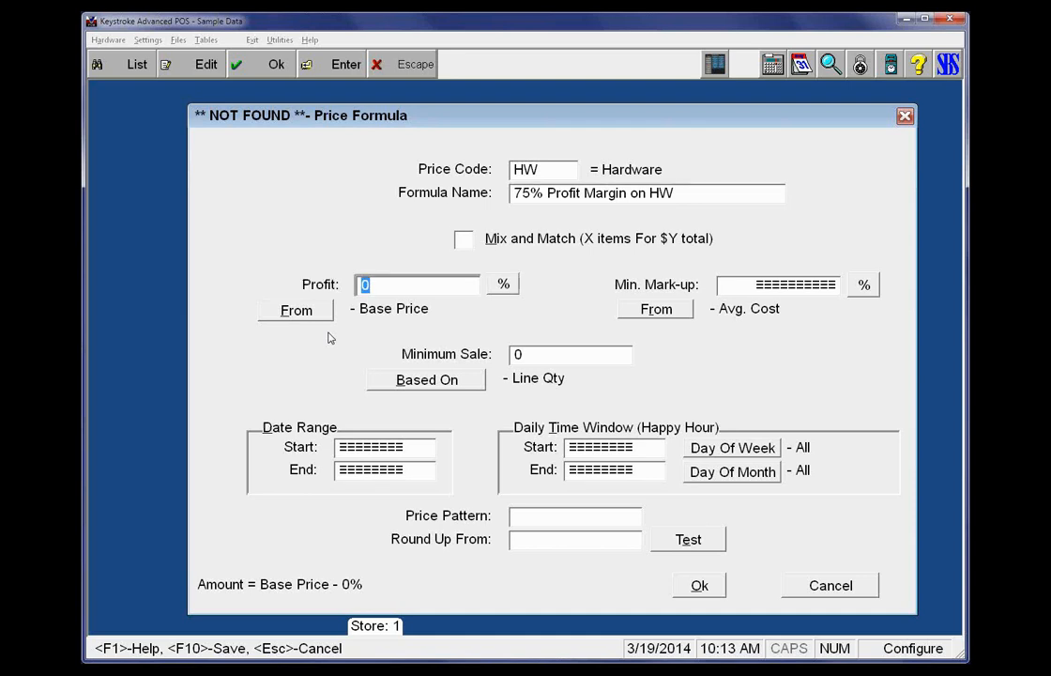
{"action": "type", "text": "75"}
{"action": "key", "text": "Tab"}
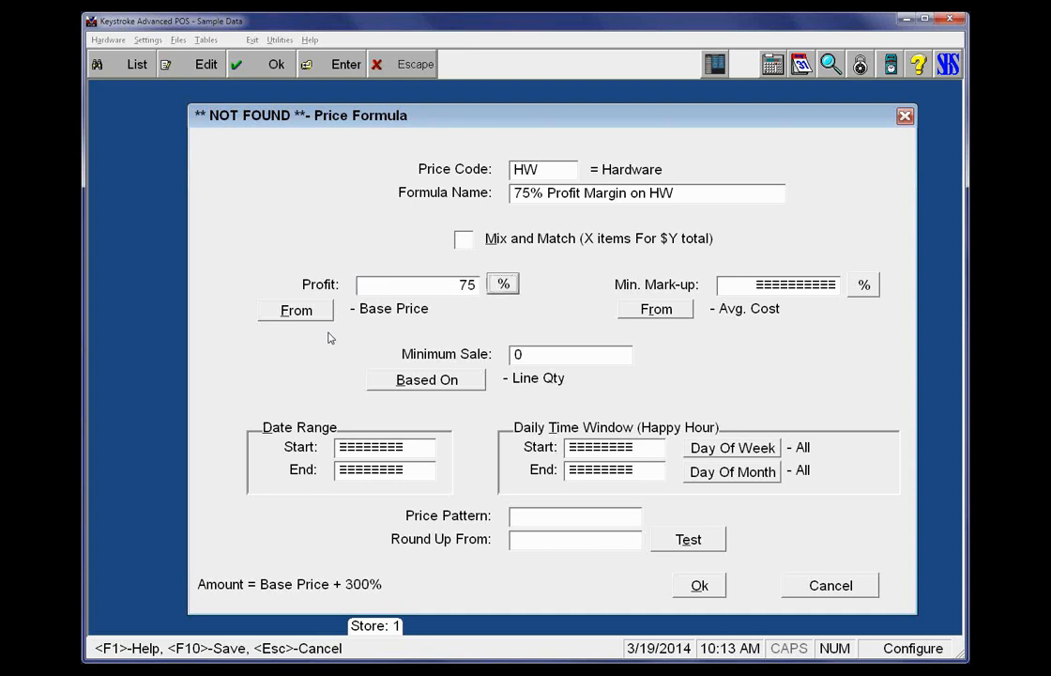
{"action": "key", "text": "Tab"}
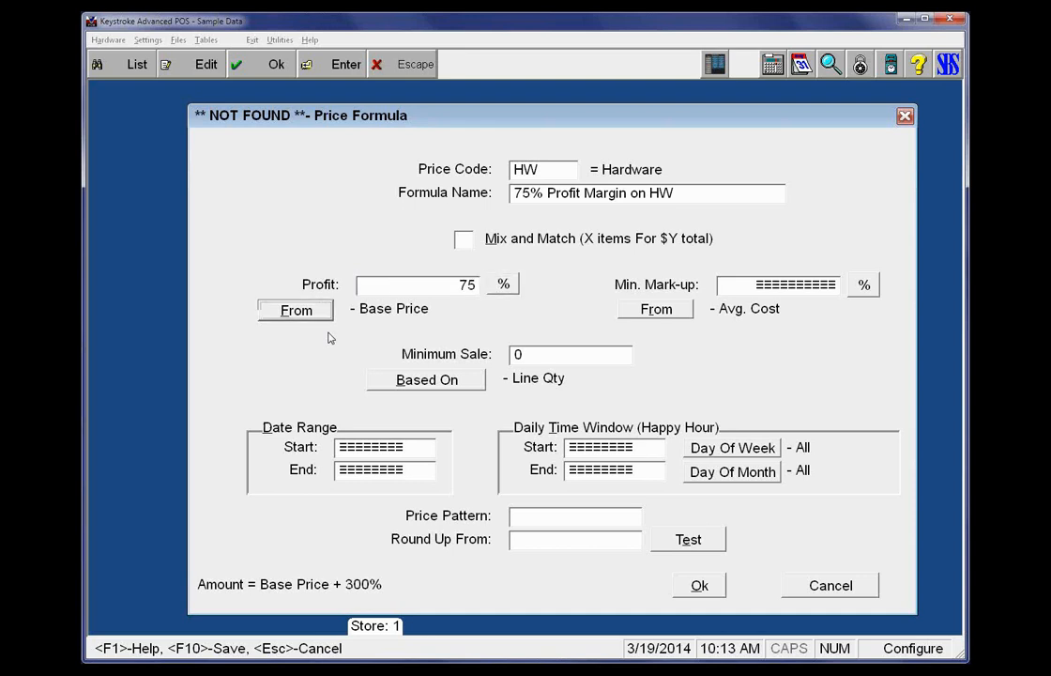
{"action": "key", "text": "space"}
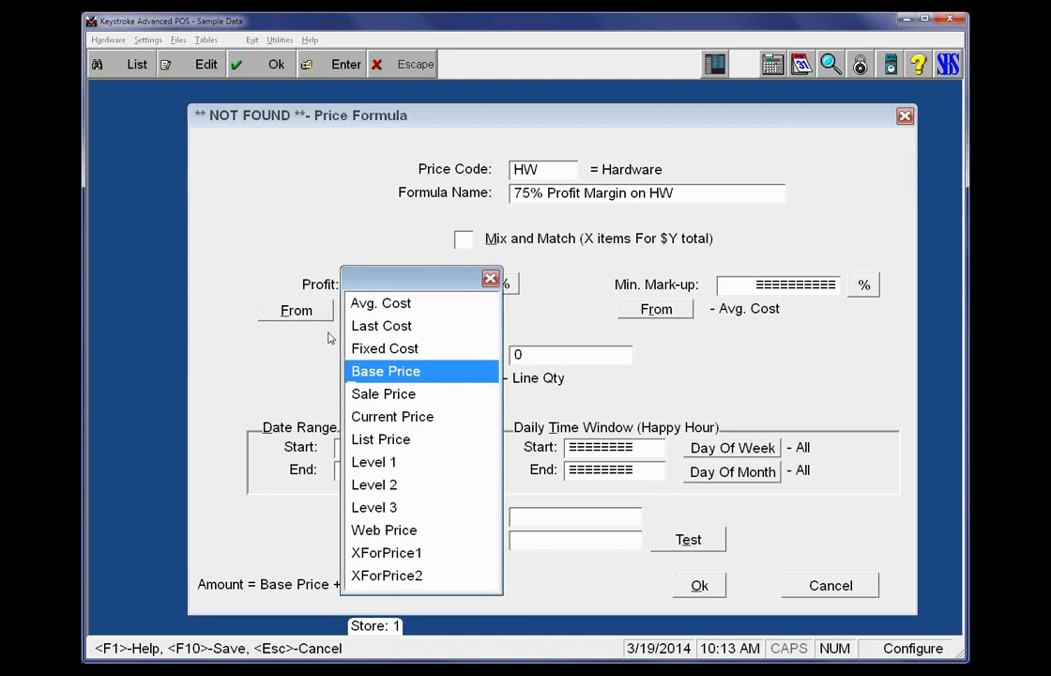
{"action": "key", "text": "Up"}
{"action": "key", "text": "Up"}
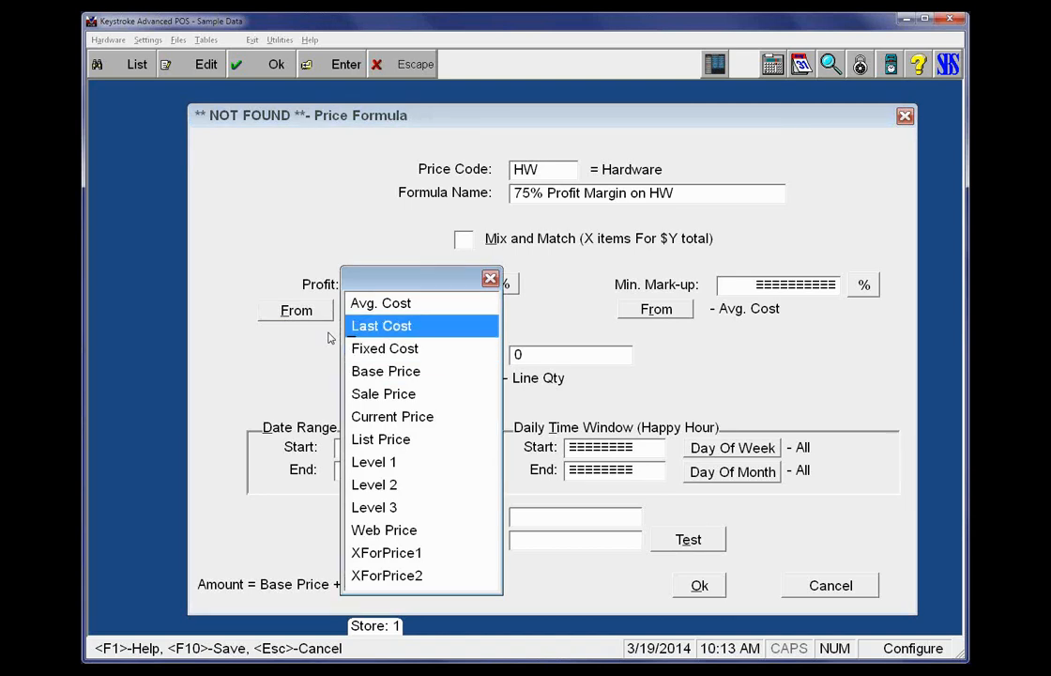
{"action": "key", "text": "Return"}
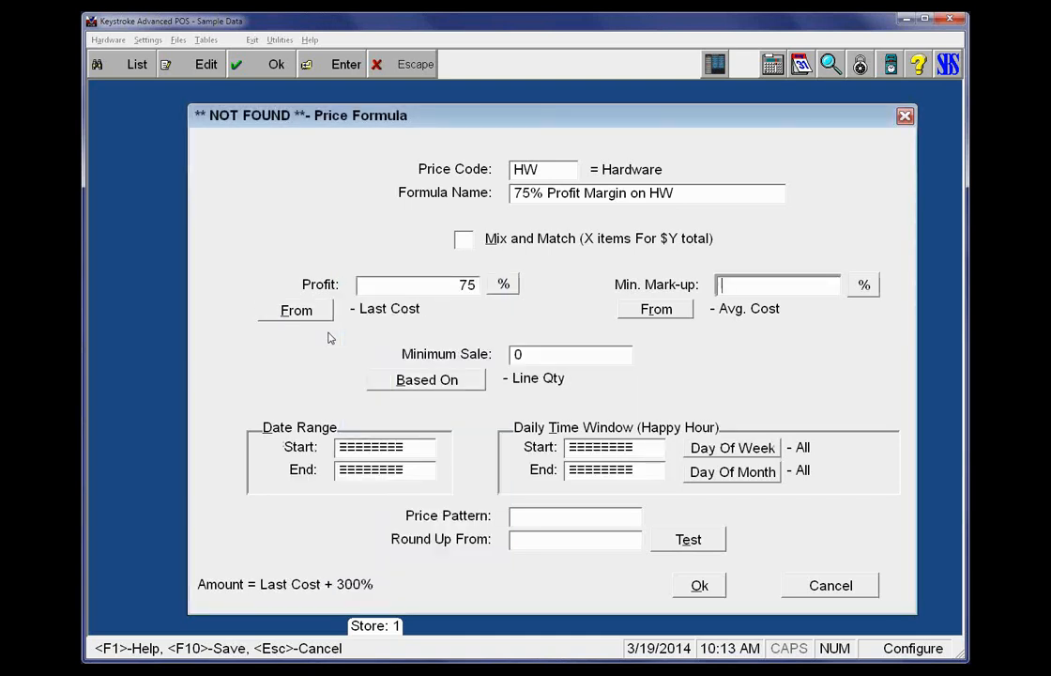
Leave the price pattern and round-up value empty and save the Hardware formula and the WEB price table
{"action": "left_click", "coordinate": [545, 520]}
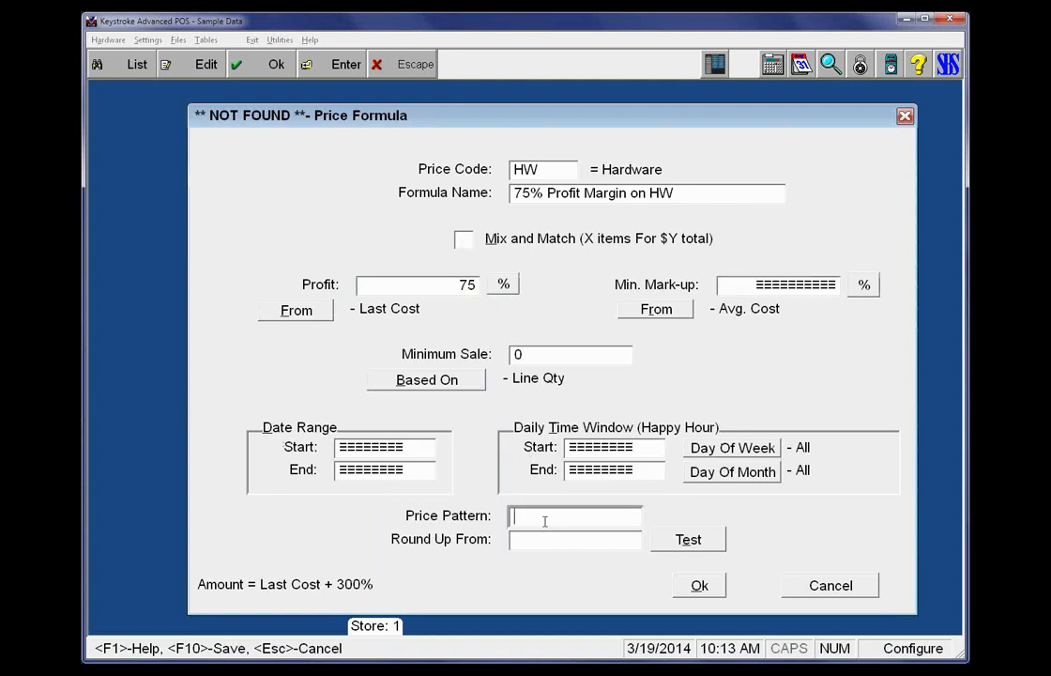
{"action": "left_click", "coordinate": [528, 541]}
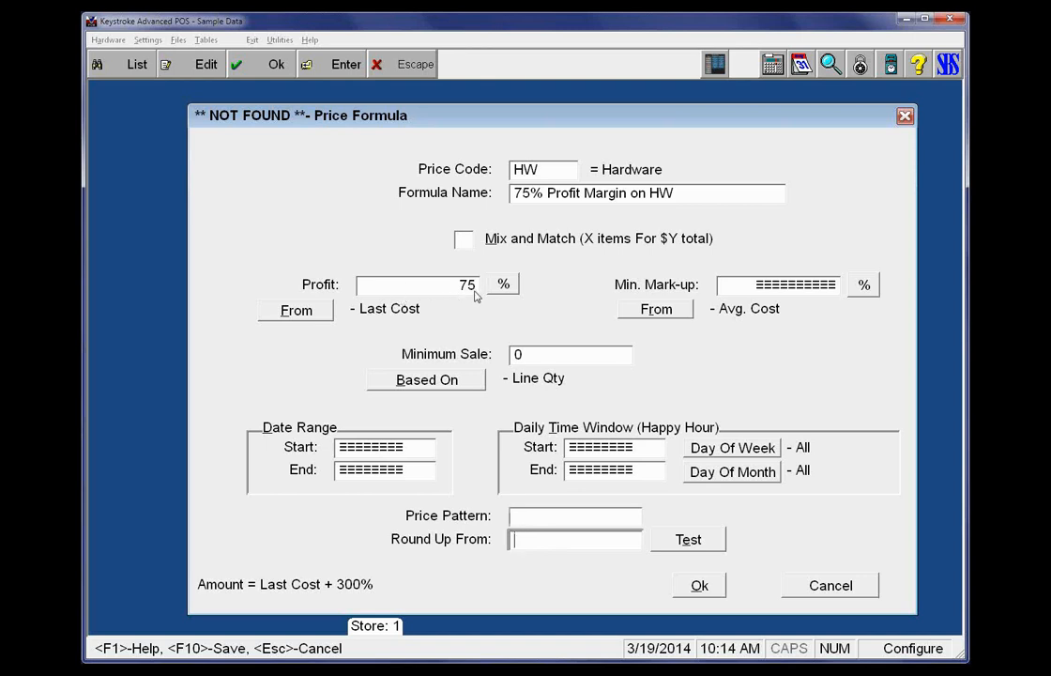
{"action": "key", "text": "F10"}
{"action": "key", "text": "F10"}
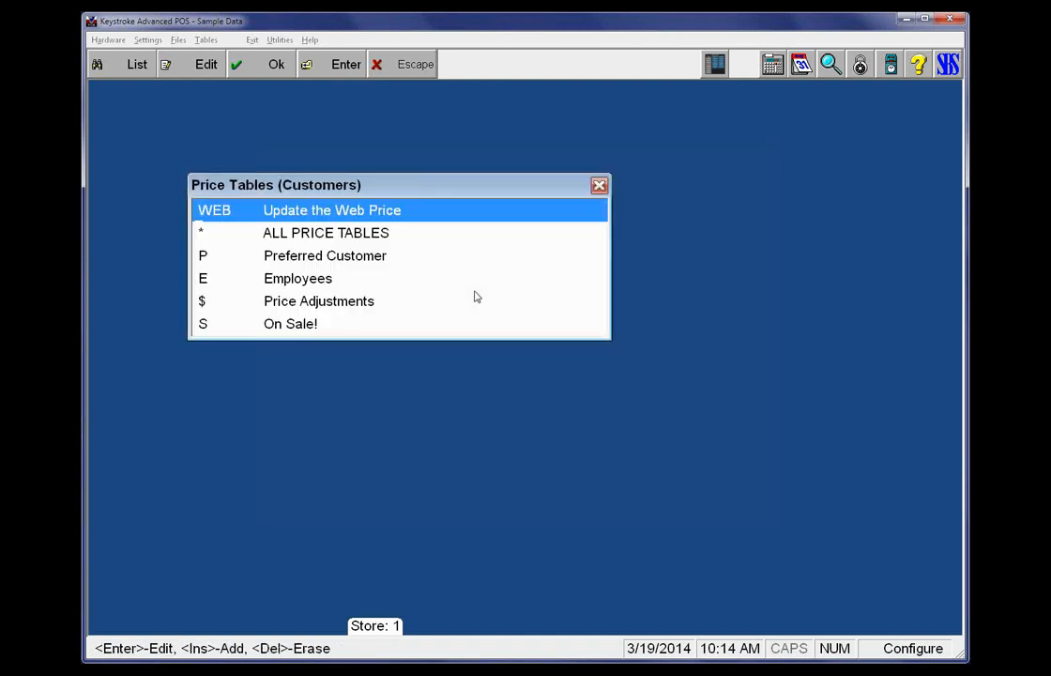
Close the price tables list, switch to the Database Manager and open the Shirt - Polo Style inventory record
{"action": "key", "text": "Escape"}
{"action": "key", "text": "Left"}
{"action": "key", "text": "Left"}
{"action": "key", "text": "Left"}
{"action": "key", "text": "Left"}
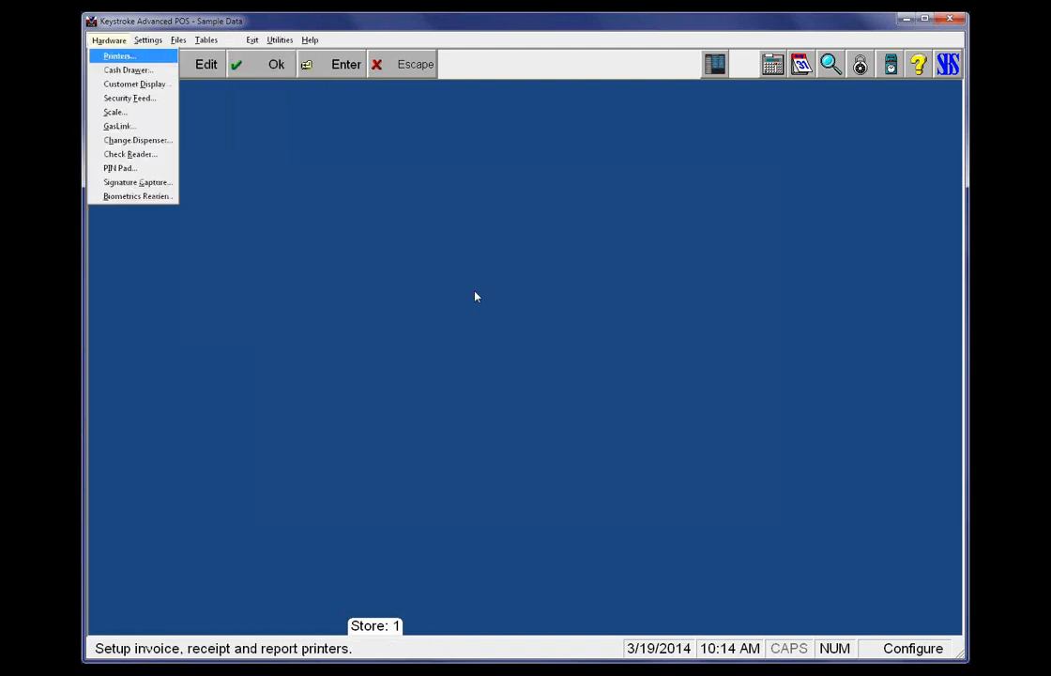
{"action": "key", "text": "Left"}
{"action": "key", "text": "Left"}
{"action": "key", "text": "Left"}
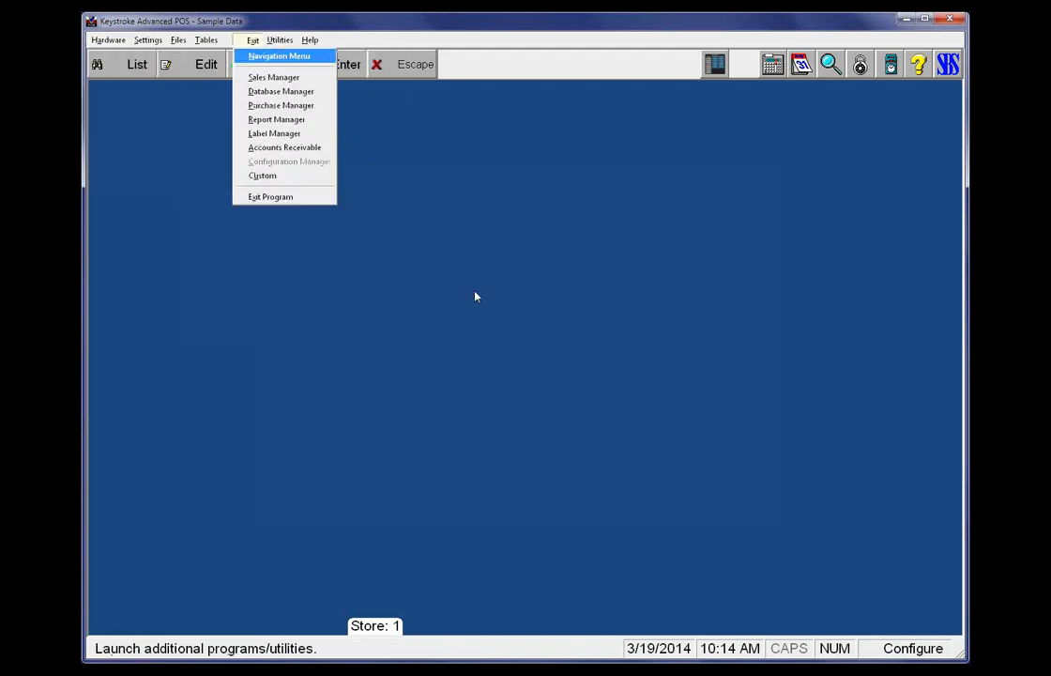
{"action": "key", "text": "Return"}
{"action": "key", "text": "Right"}
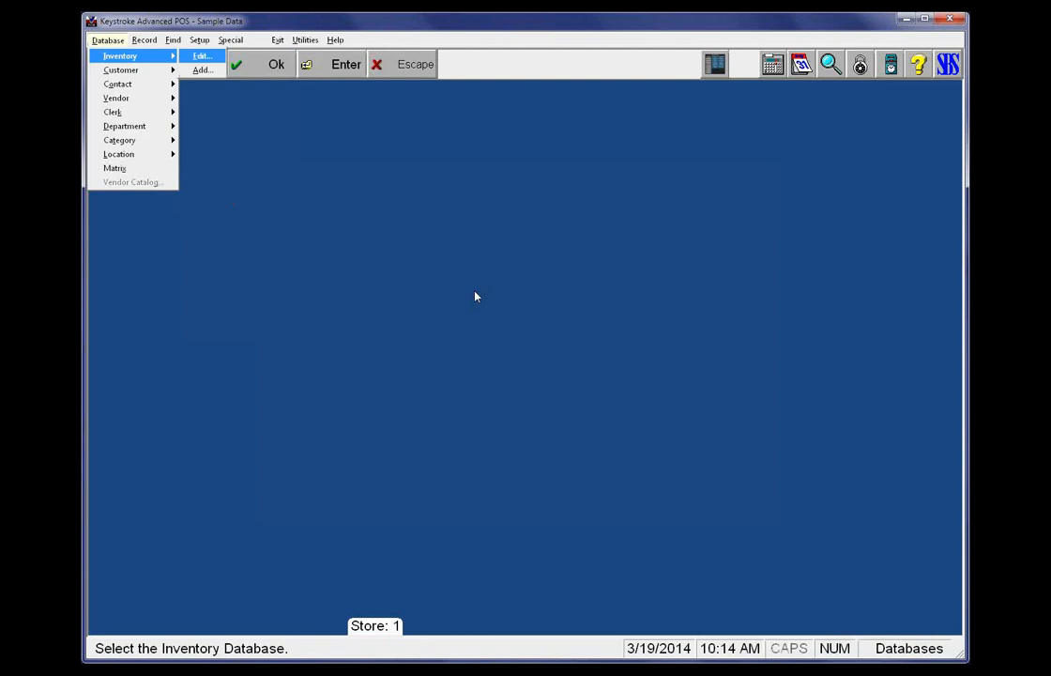
{"action": "key", "text": "Return"}
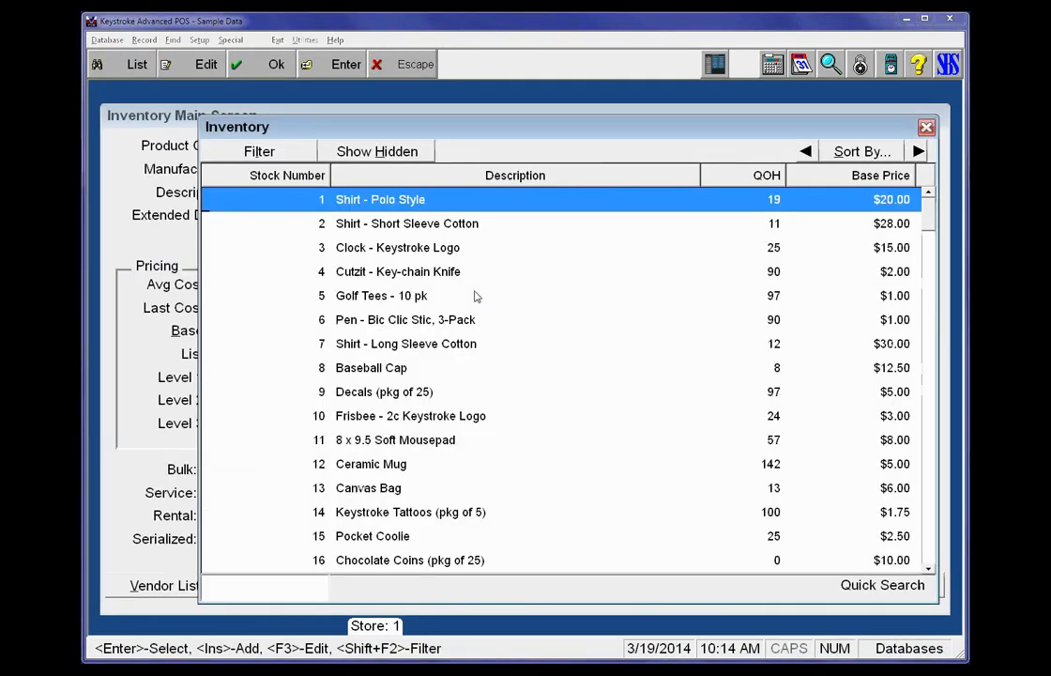
{"action": "key", "text": "Return"}
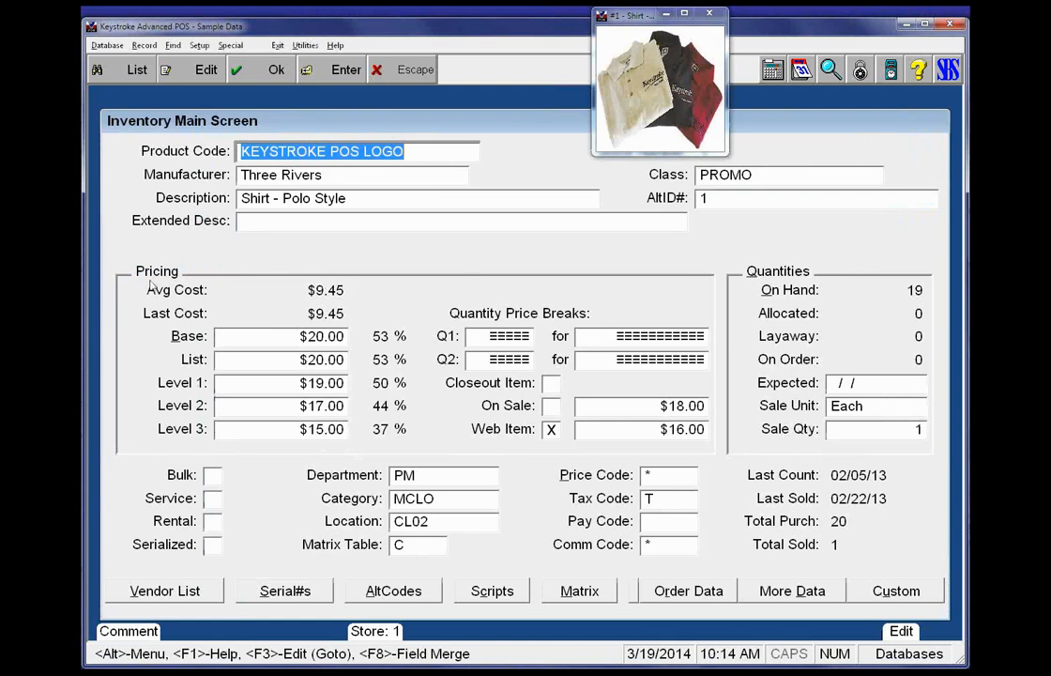
{"action": "left_click", "coordinate": [175, 47]}
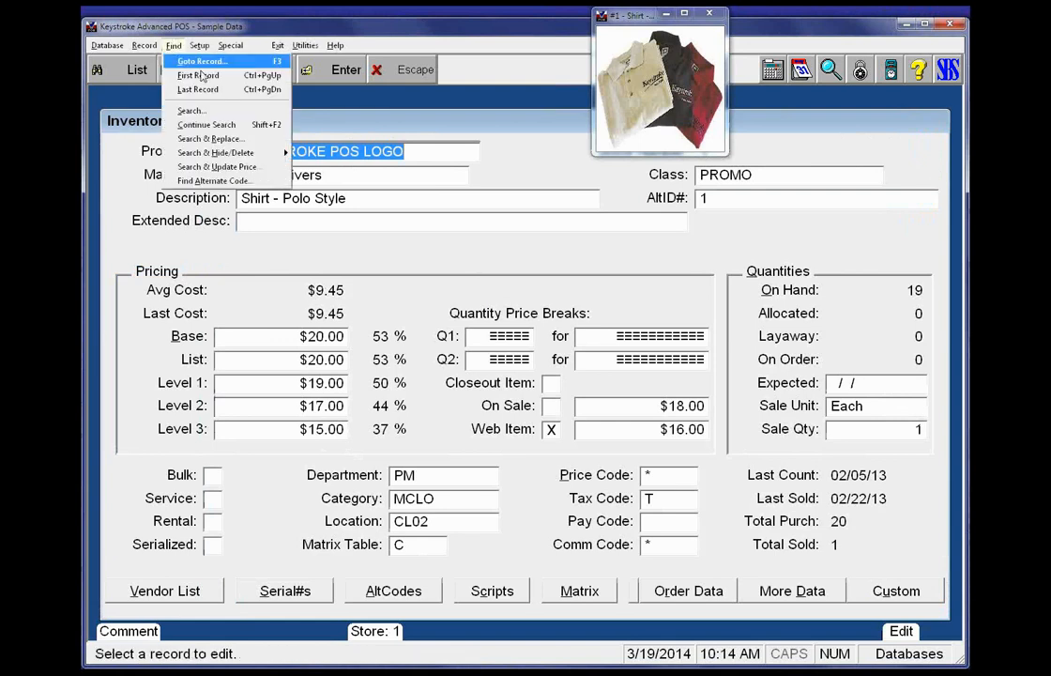
{"action": "left_click", "coordinate": [208, 139]}
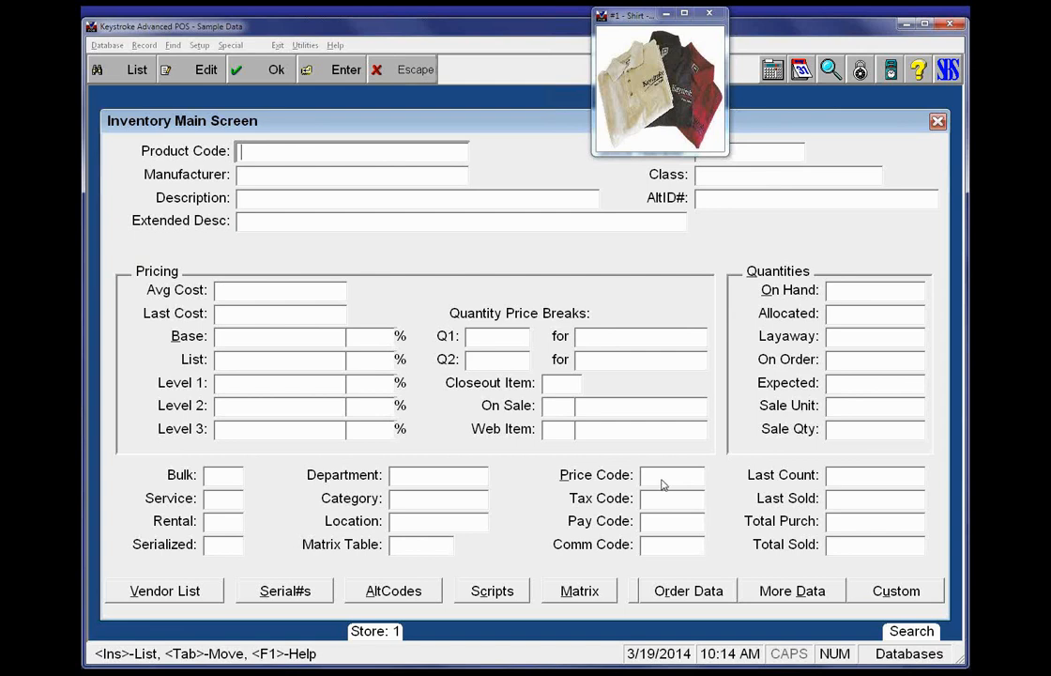
{"action": "key", "text": "F10"}
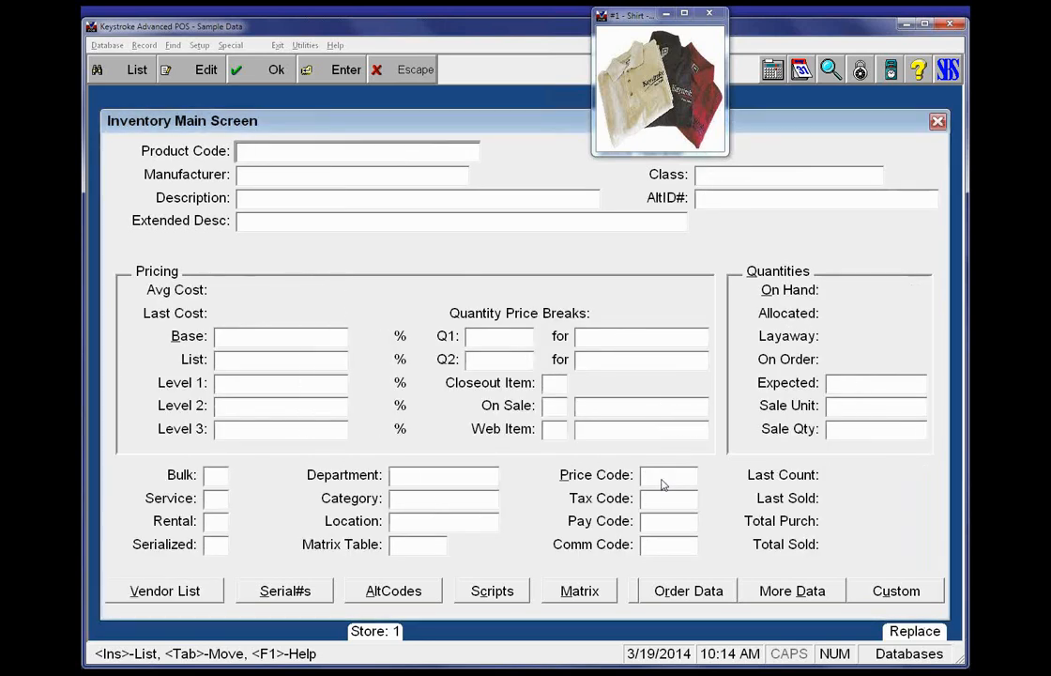
{"action": "key", "text": "Escape"}
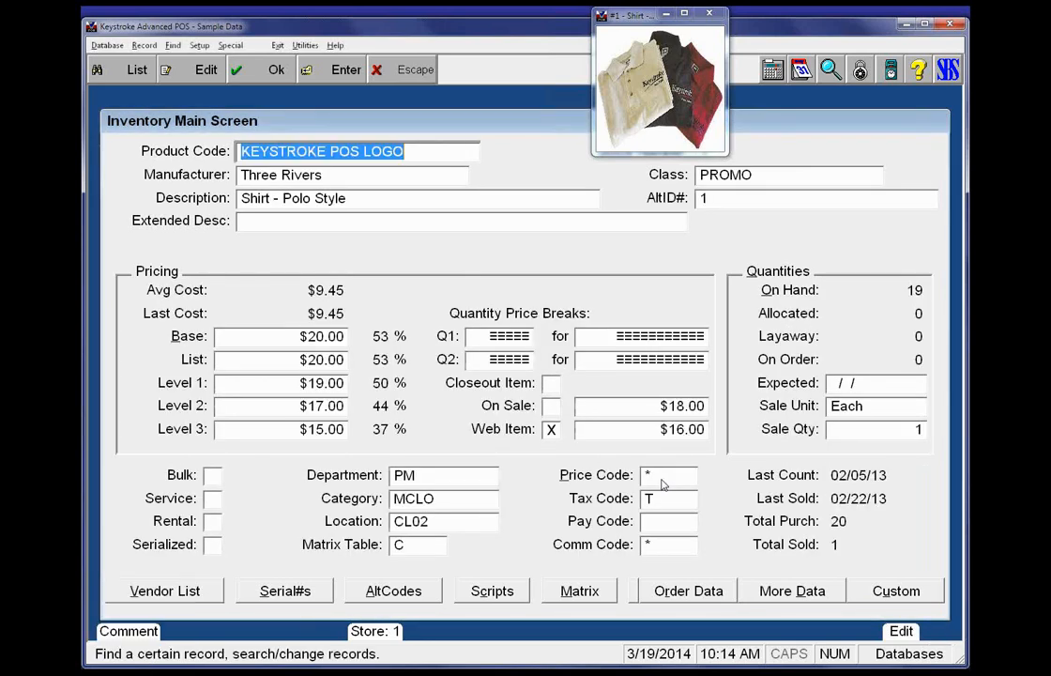
Start Search & Update Price on the inventory with all search criteria left blank
{"action": "key", "text": "alt+f"}
{"action": "key", "text": "Down"}
{"action": "key", "text": "Down"}
{"action": "key", "text": "Down"}
{"action": "key", "text": "Down"}
{"action": "key", "text": "Down"}
{"action": "key", "text": "Down"}
{"action": "key", "text": "Down"}
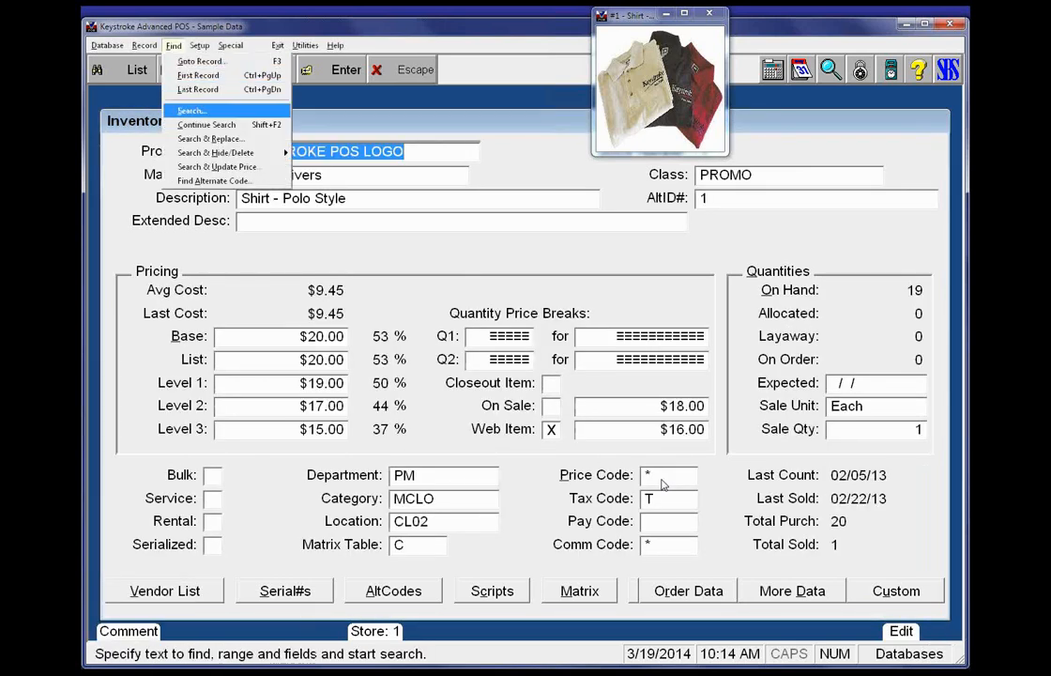
{"action": "key", "text": "Return"}
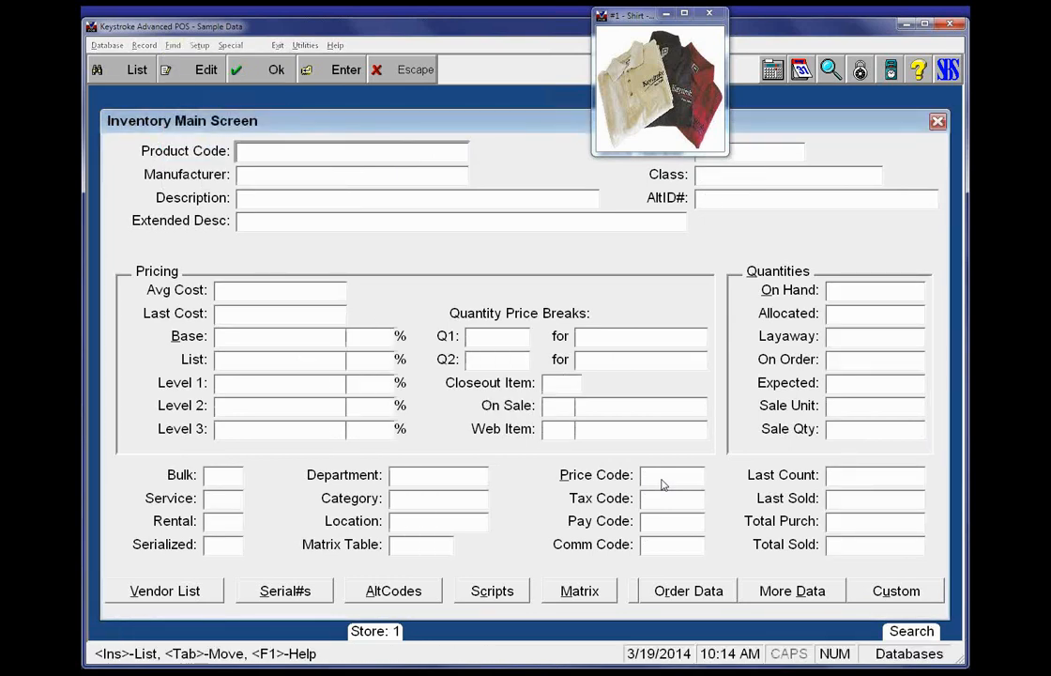
{"action": "key", "text": "Return"}
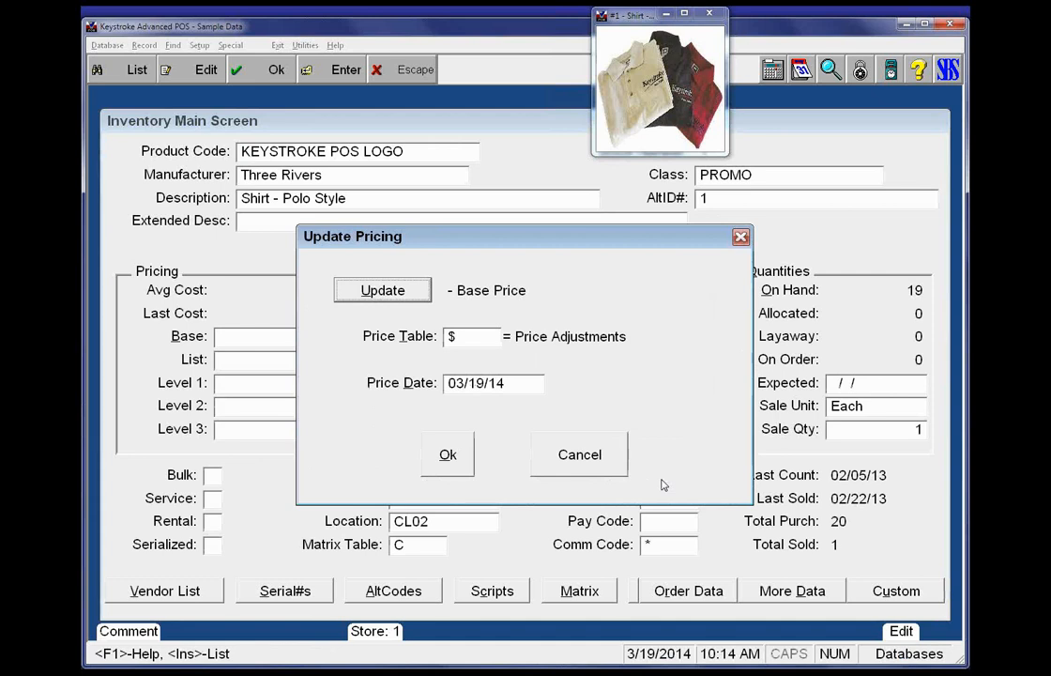
Set the pricing update to change the List Price using the WEB price table, keeping the price date 03/19/14
{"action": "key", "text": "Return"}
{"action": "key", "text": "Down"}
{"action": "key", "text": "Down"}
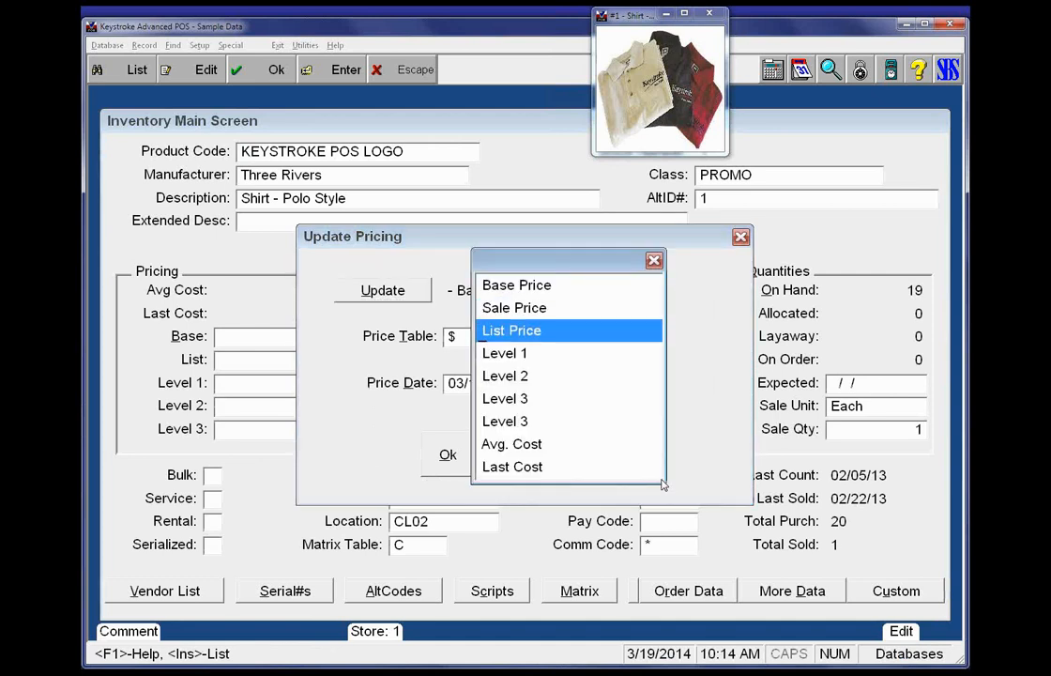
{"action": "key", "text": "Return"}
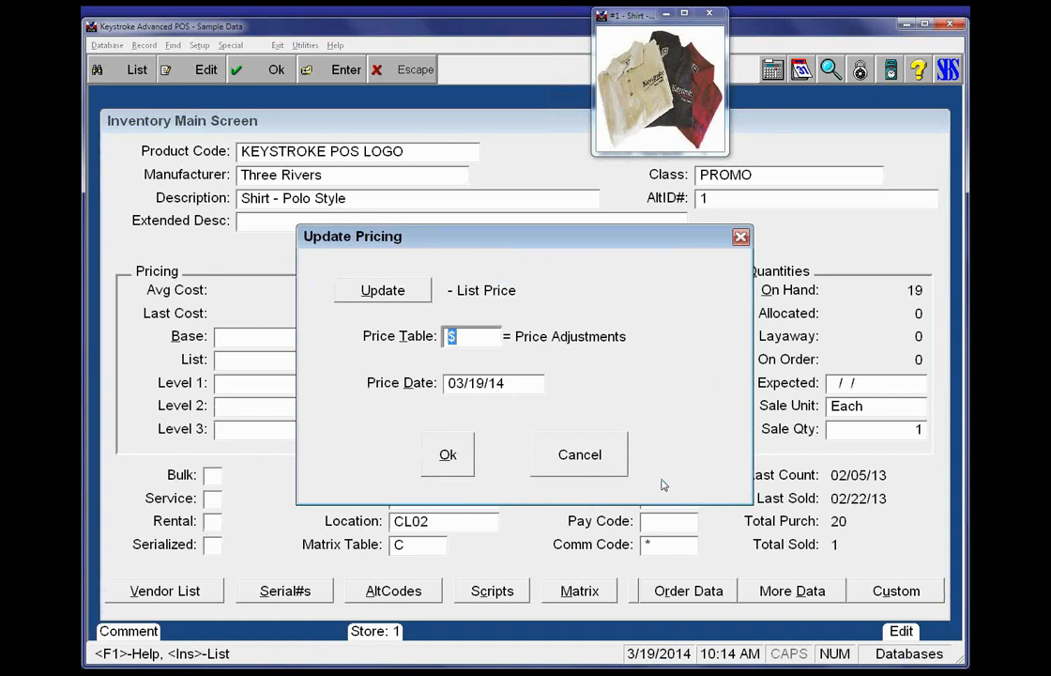
{"action": "key", "text": "Insert"}
{"action": "key", "text": "Up"}
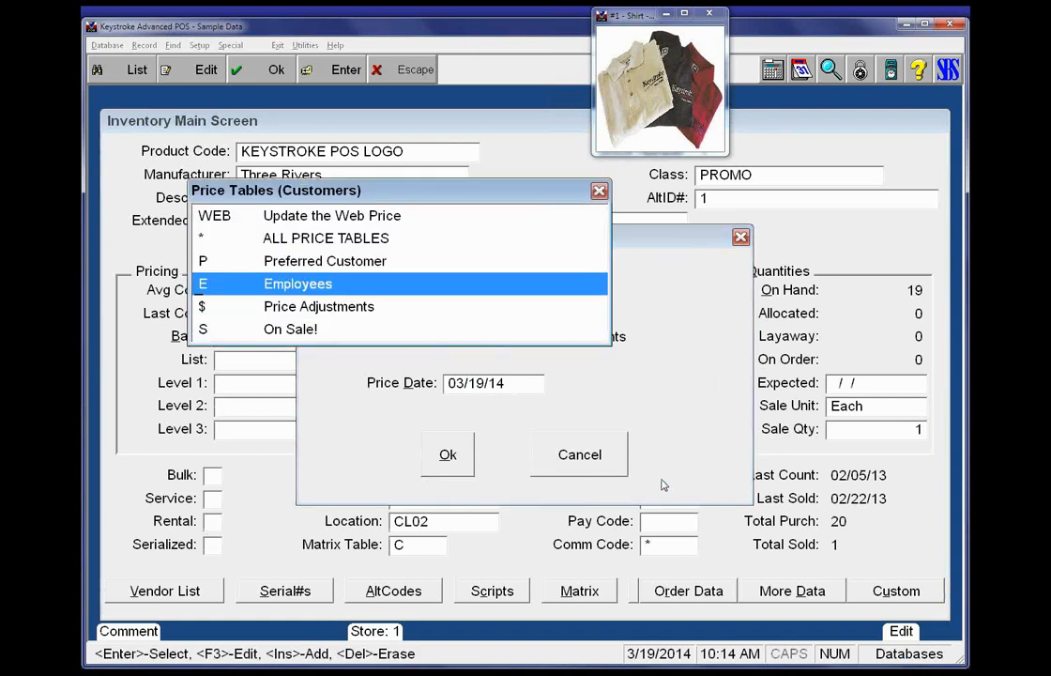
{"action": "key", "text": "Up"}
{"action": "key", "text": "Up"}
{"action": "key", "text": "Up"}
{"action": "key", "text": "Return"}
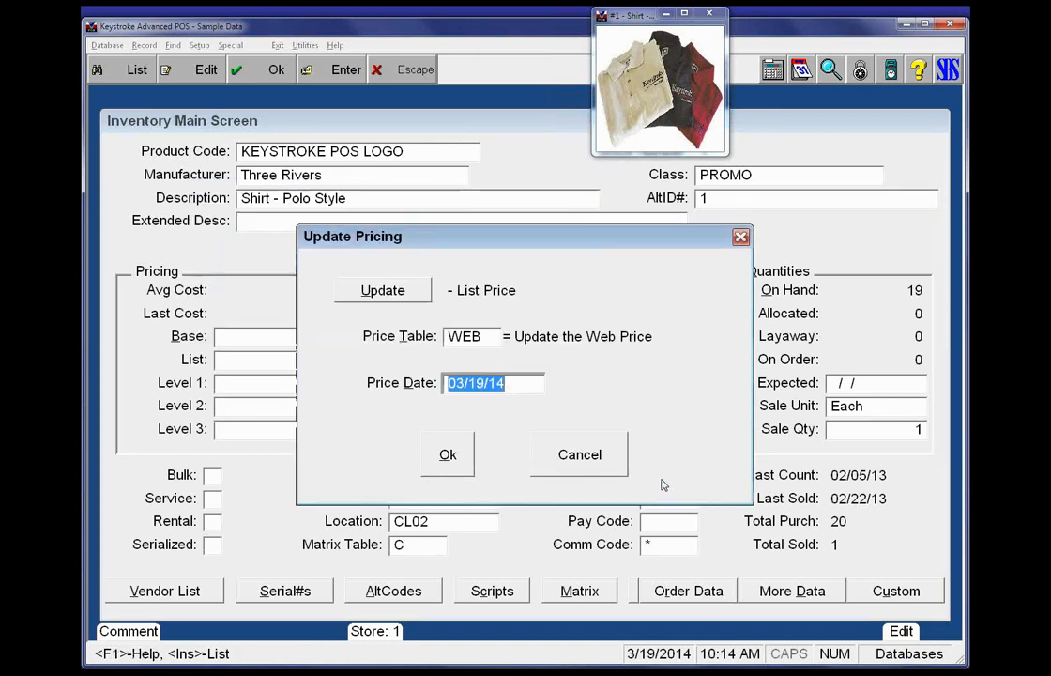
{"action": "key", "text": "Return"}
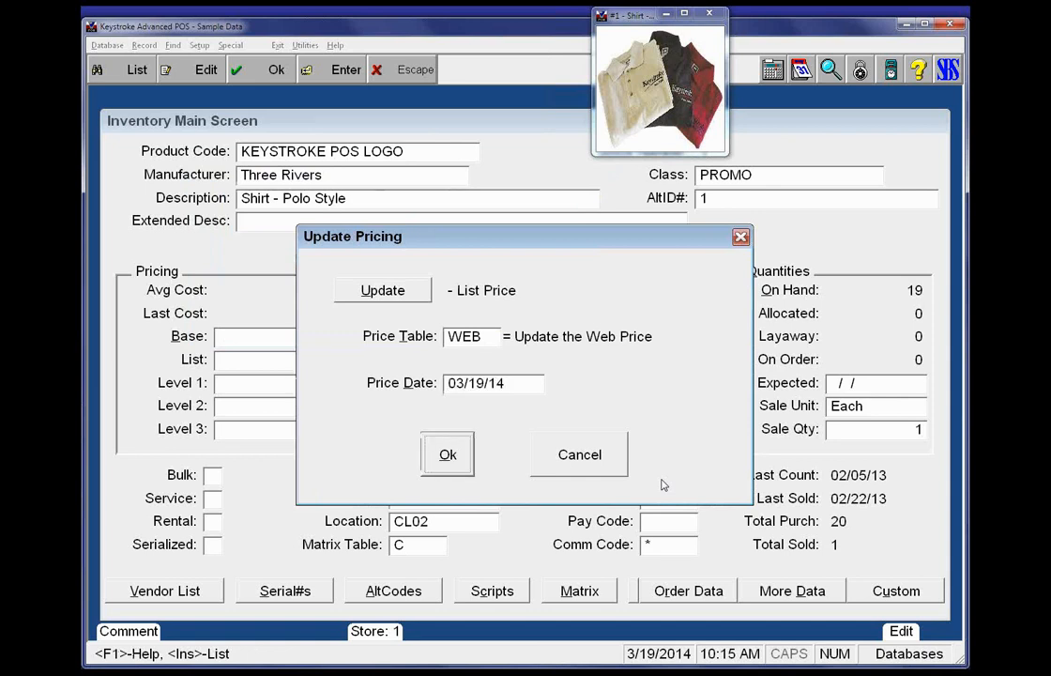
Run the update with confirmation on each record, accepting the list price changes for stock numbers 41 and 42 and stopping at 43
{"action": "key", "text": "Return"}
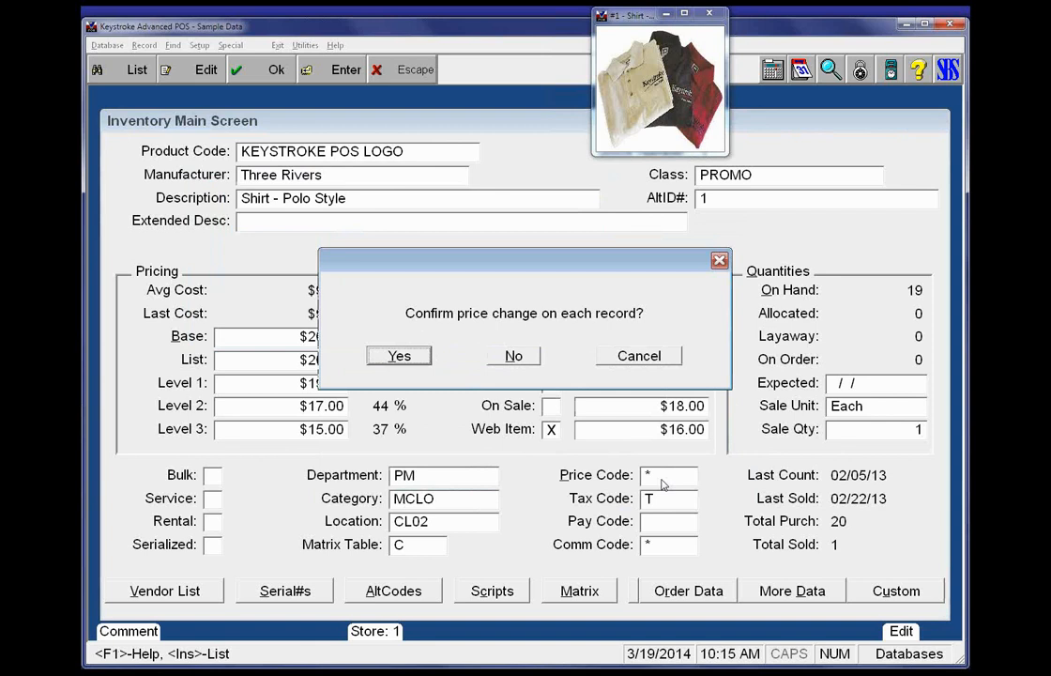
{"action": "key", "text": "Return"}
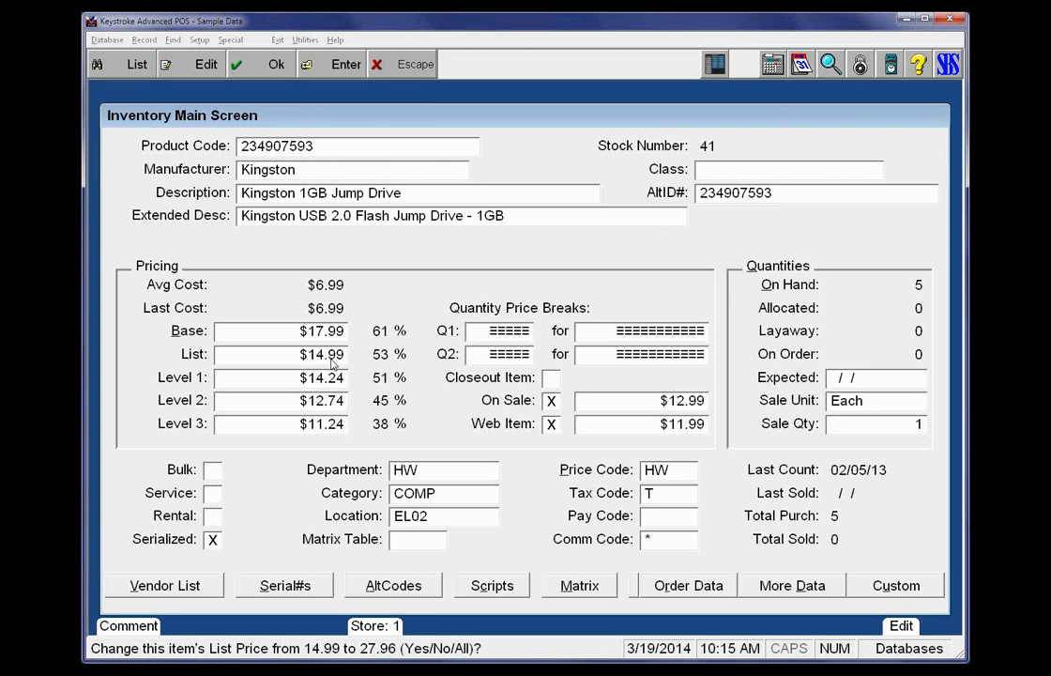
{"action": "key", "text": "y"}
{"action": "key", "text": "y"}
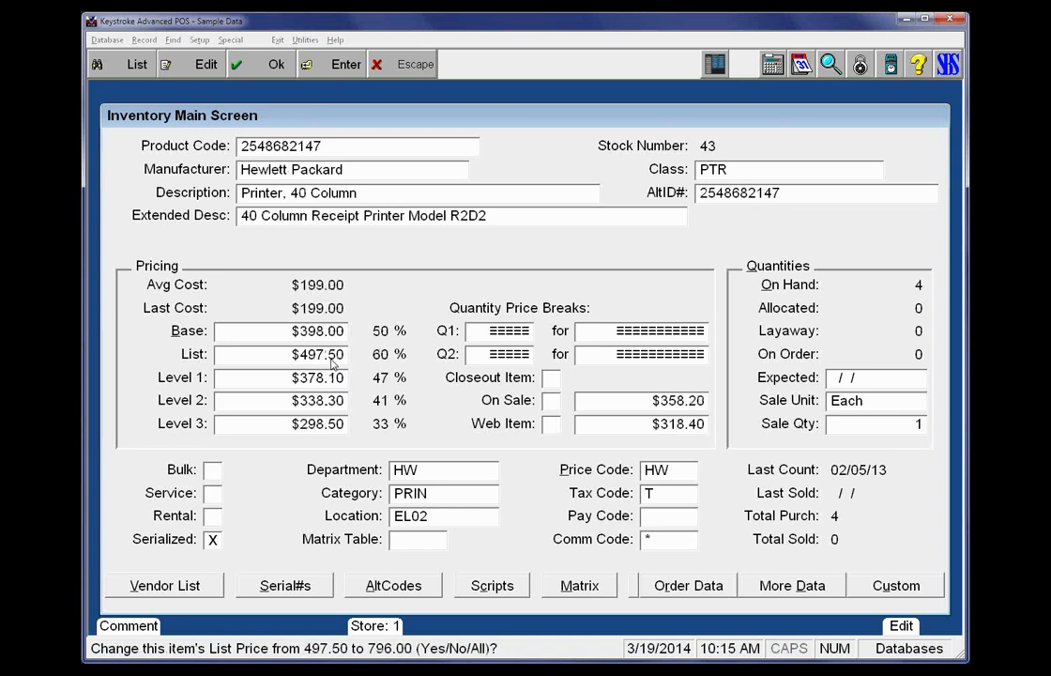
{"action": "key", "text": "Escape"}
{"action": "left_click", "coordinate": [462, 352]}
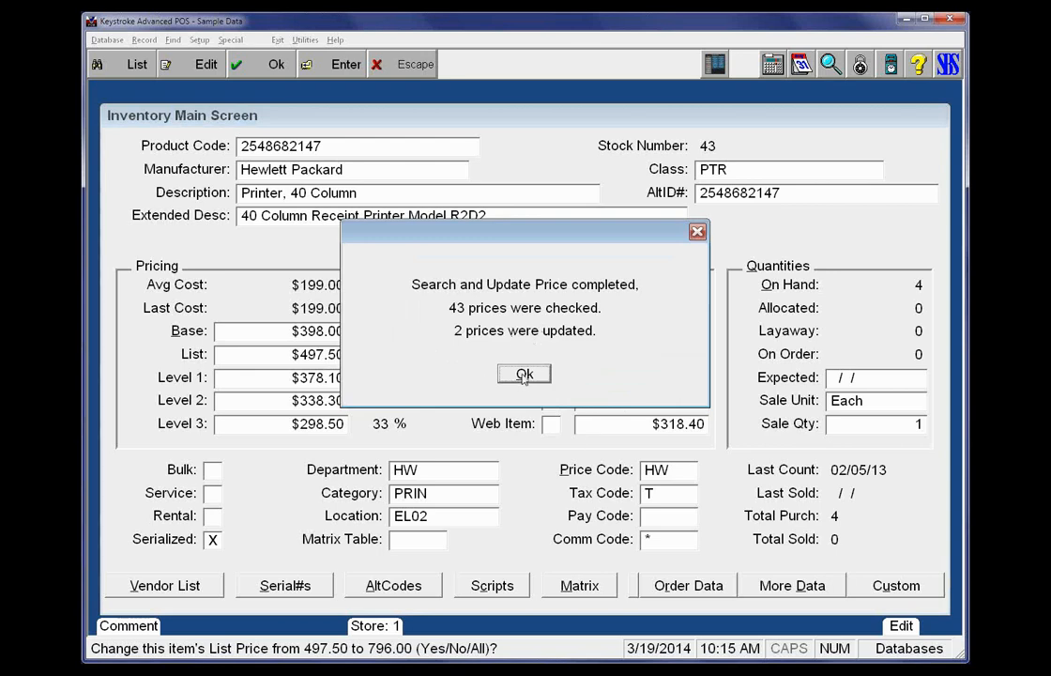
{"action": "left_click", "coordinate": [524, 375]}
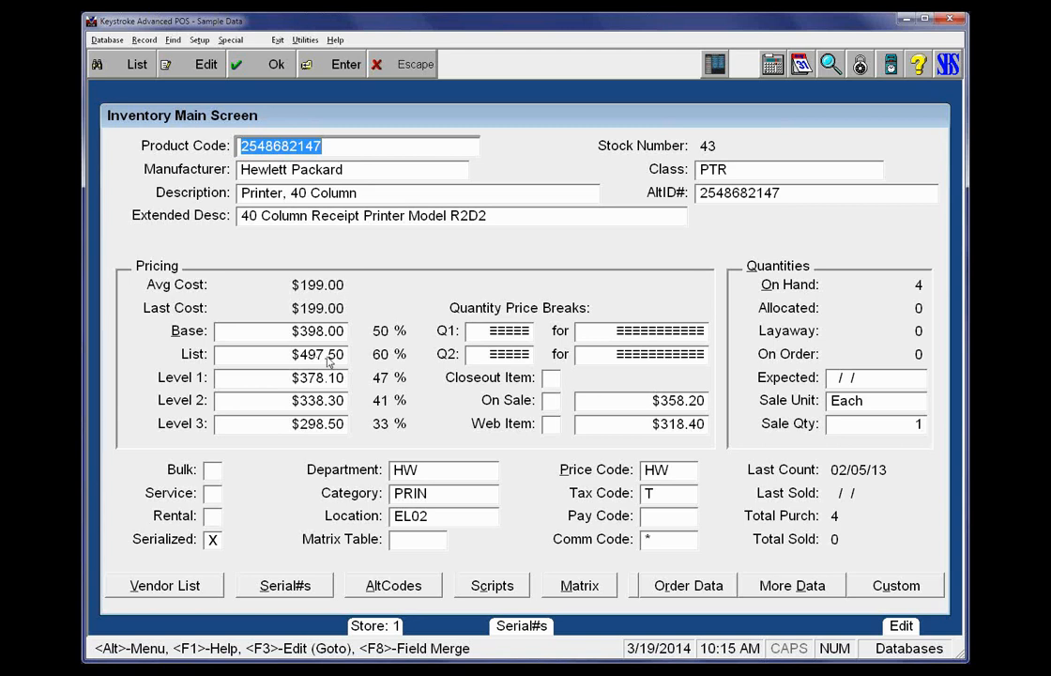
Check the list prices of the Laser C3PO printer and the Kingston 1GB Jump Drive, and minimize the program window
{"action": "key", "text": "Page_Down"}
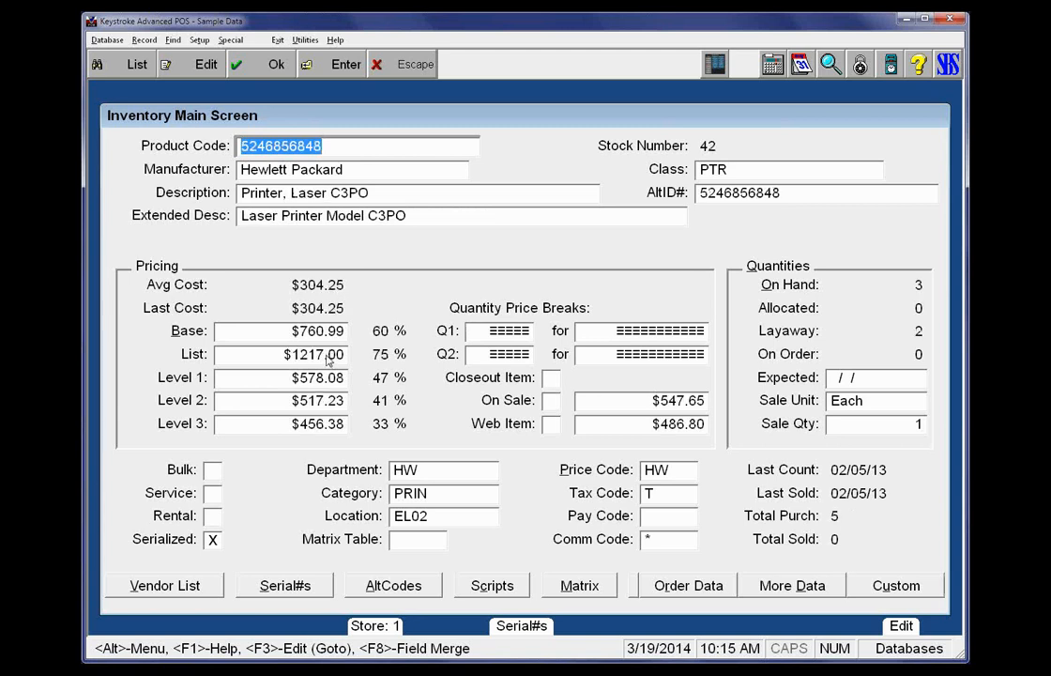
{"action": "key", "text": "Page_Down"}
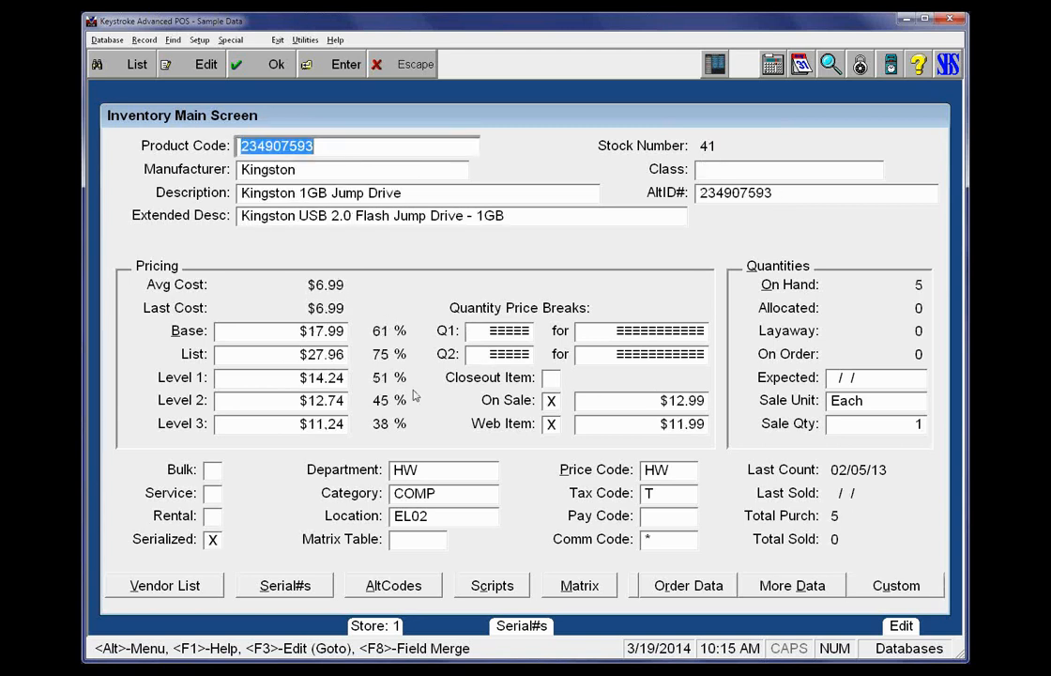
{"action": "left_click", "coordinate": [333, 356]}
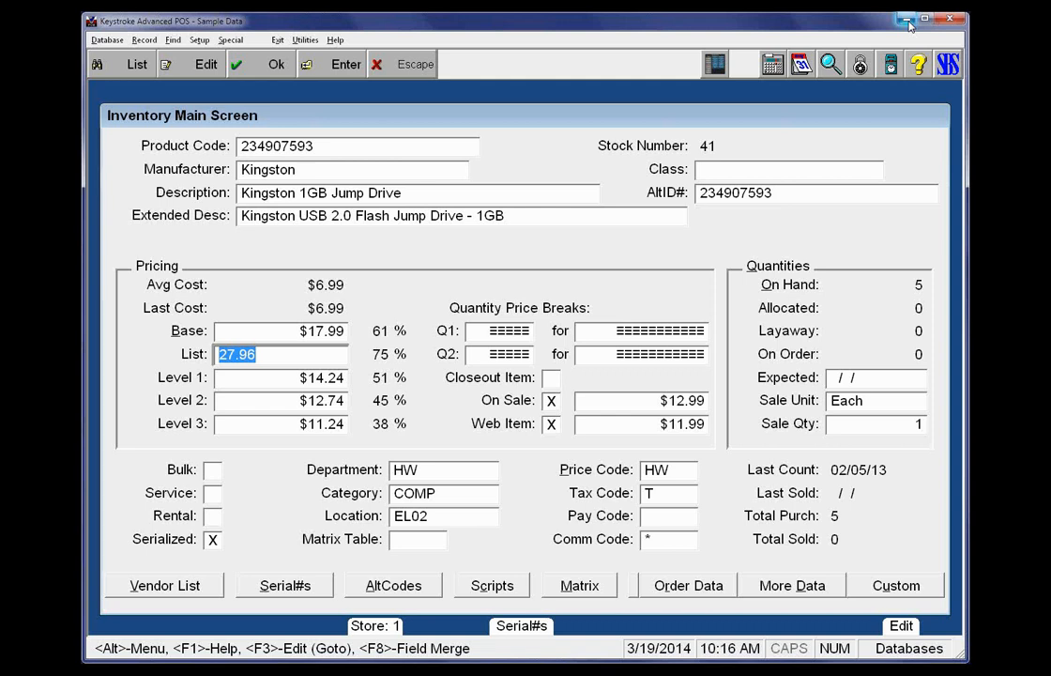
{"action": "left_click", "coordinate": [905, 19]}
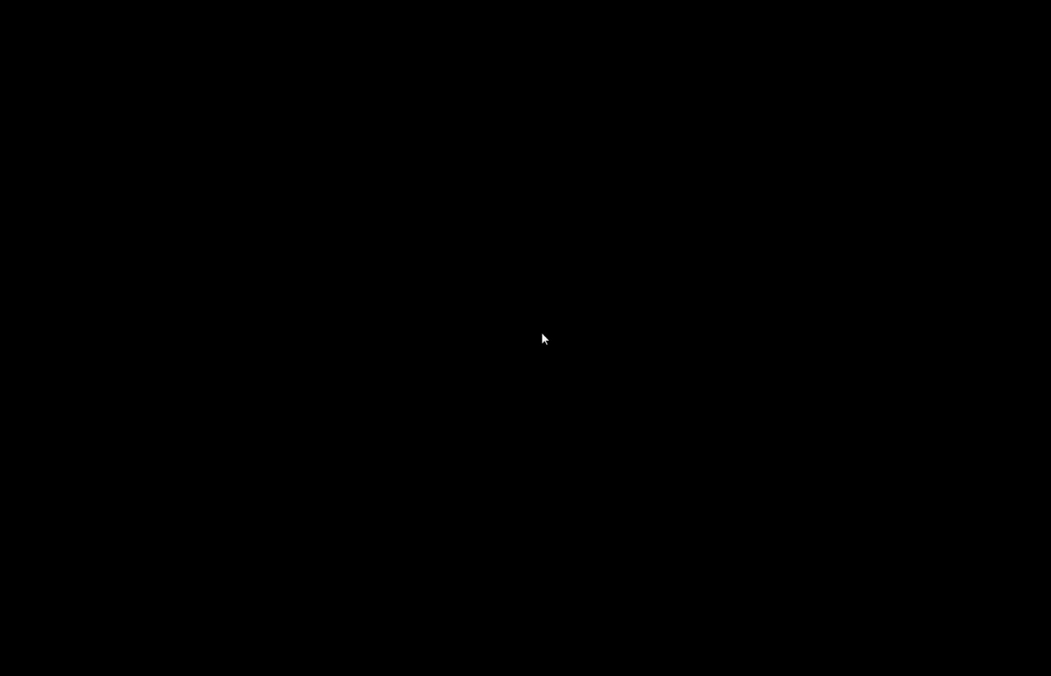
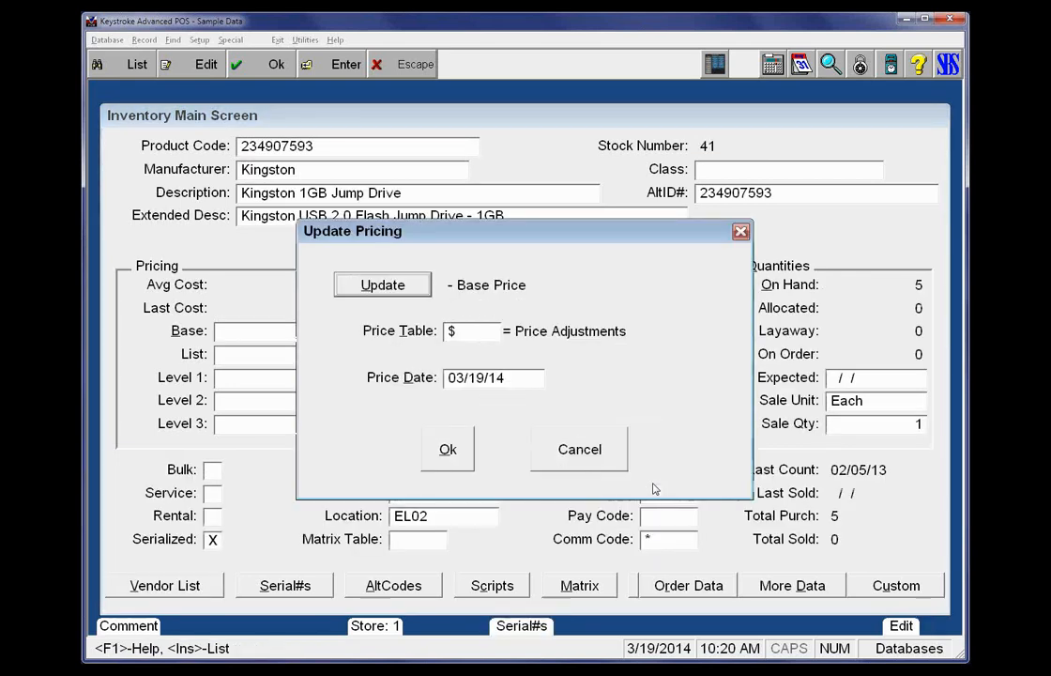
Set the pricing update to change the List Price
{"action": "key", "text": "Return"}
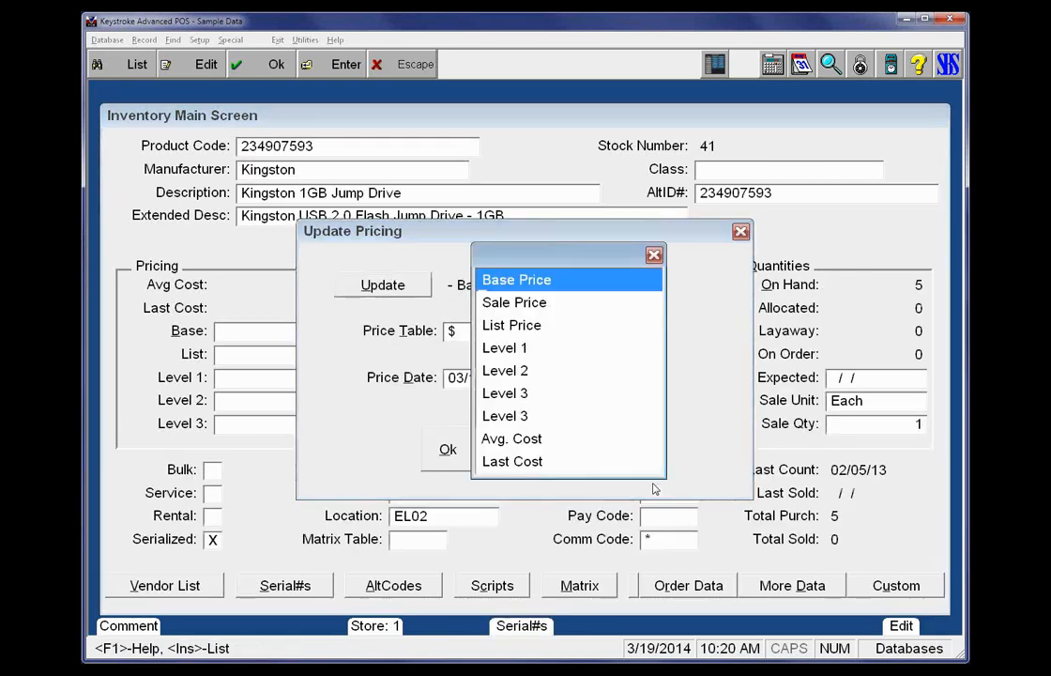
{"action": "key", "text": "Down"}
{"action": "key", "text": "Down"}
{"action": "key", "text": "Escape"}
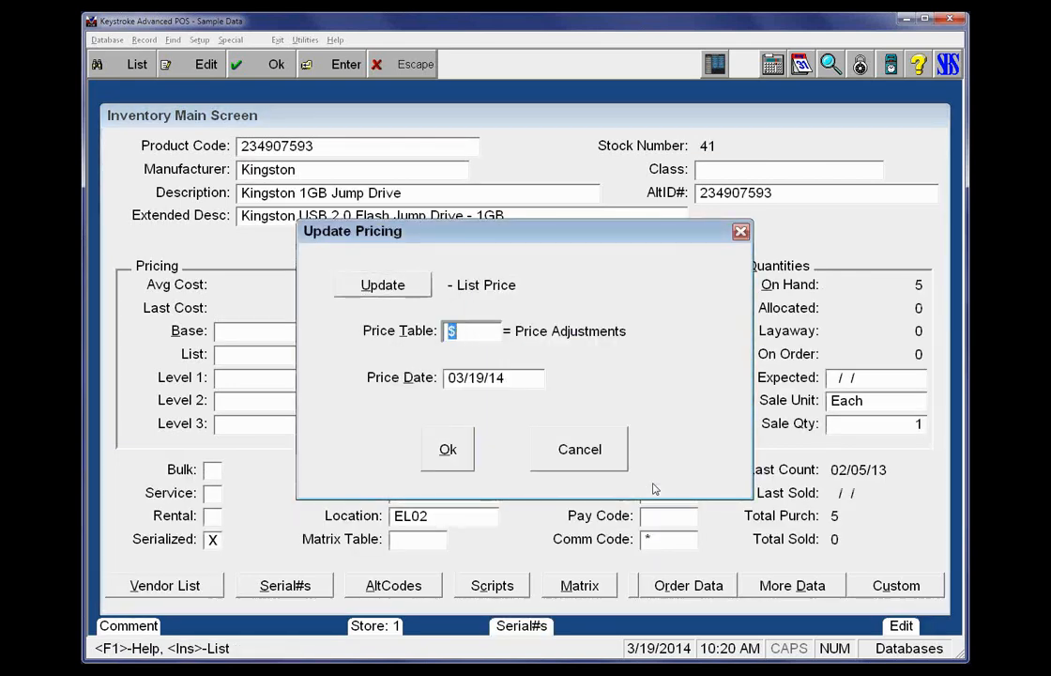
Edit the HW formula of the WEB price table, expressing it as a profit margin and setting the profit to 40%
{"action": "key", "text": "Insert"}
{"action": "key", "text": "Up"}
{"action": "key", "text": "Up"}
{"action": "key", "text": "Up"}
{"action": "key", "text": "Up"}
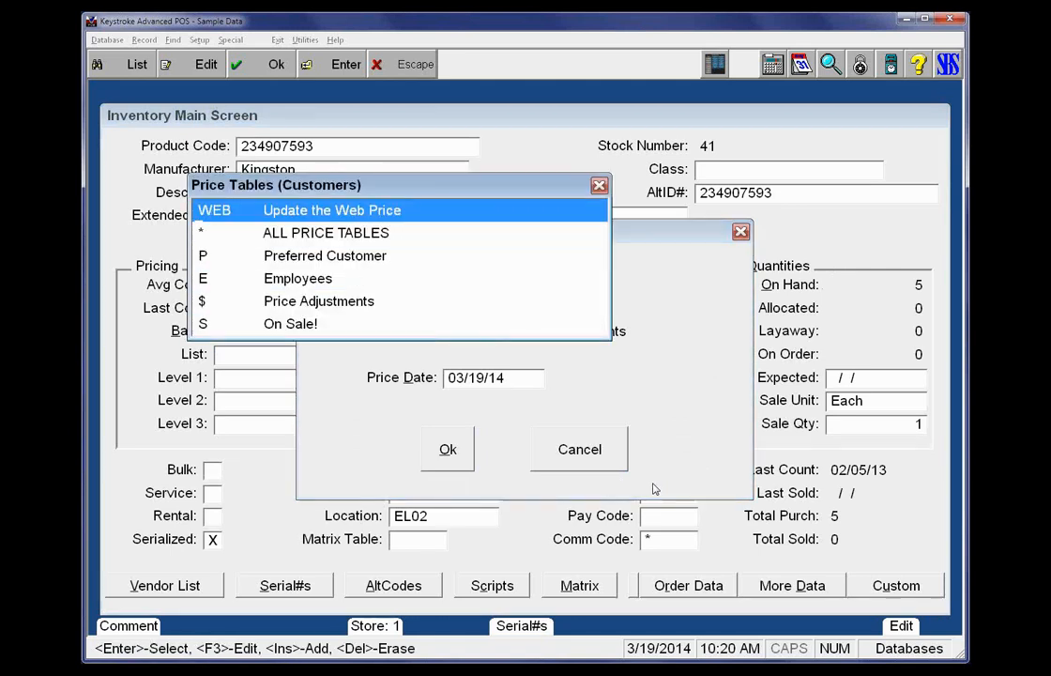
{"action": "key", "text": "F3"}
{"action": "key", "text": "Tab"}
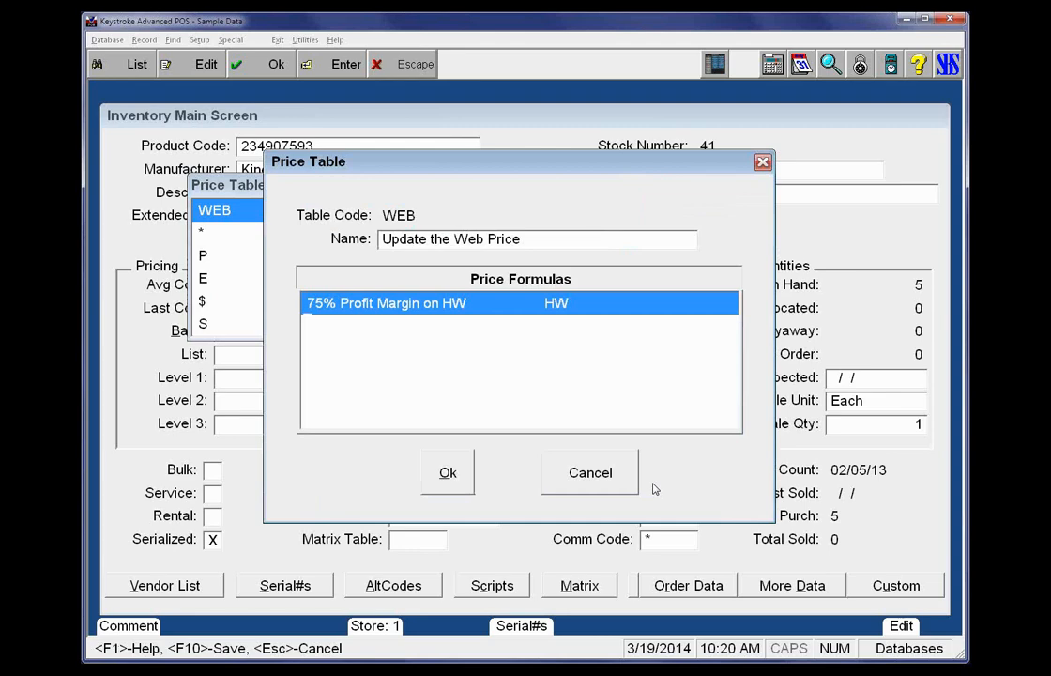
{"action": "key", "text": "F3"}
{"action": "key", "text": "Tab"}
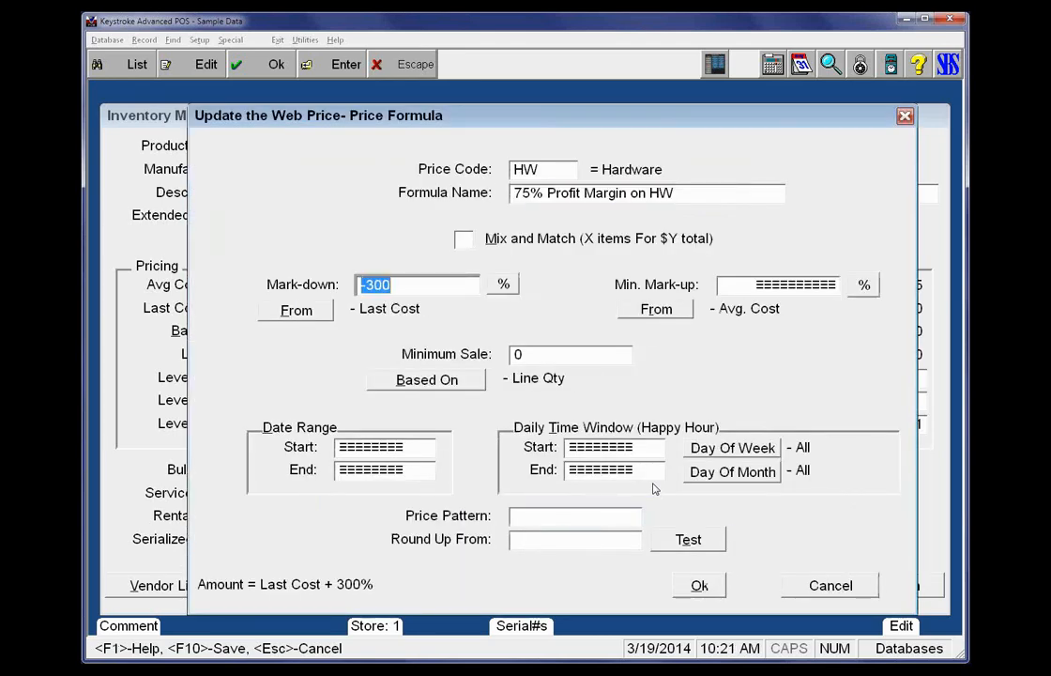
{"action": "key", "text": "space"}
{"action": "key", "text": "space"}
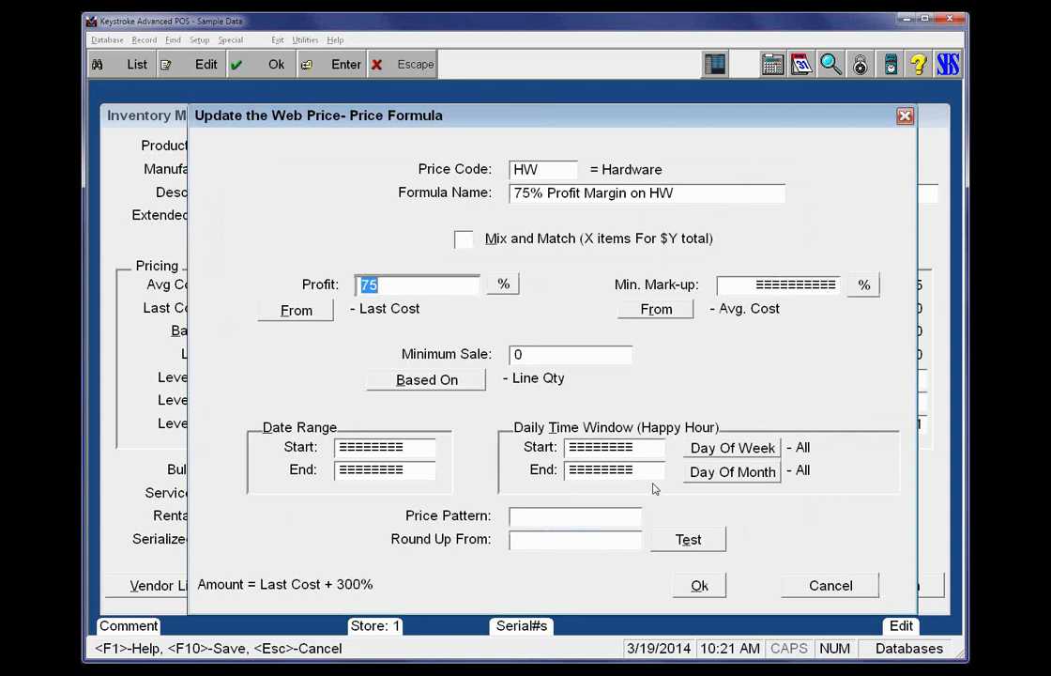
{"action": "type", "text": "40"}
{"action": "key", "text": "Tab"}
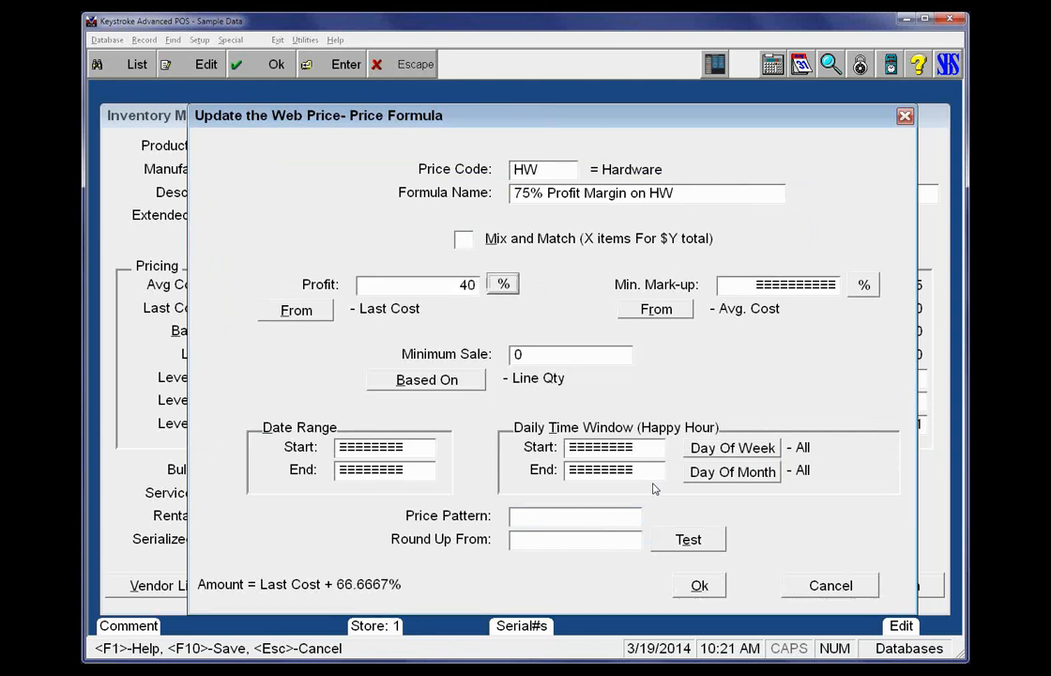
Cycle the HW formula through its mark-down and mark-up equivalents back to profit, and close the formula and the WEB price table
{"action": "key", "text": "shift+Tab"}
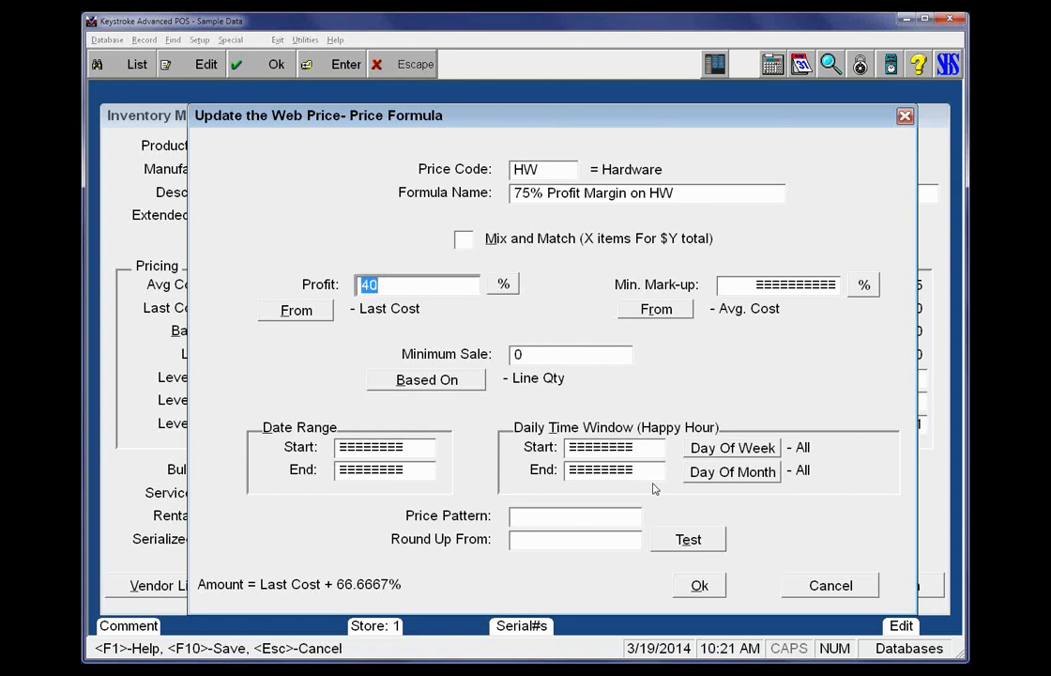
{"action": "key", "text": "space"}
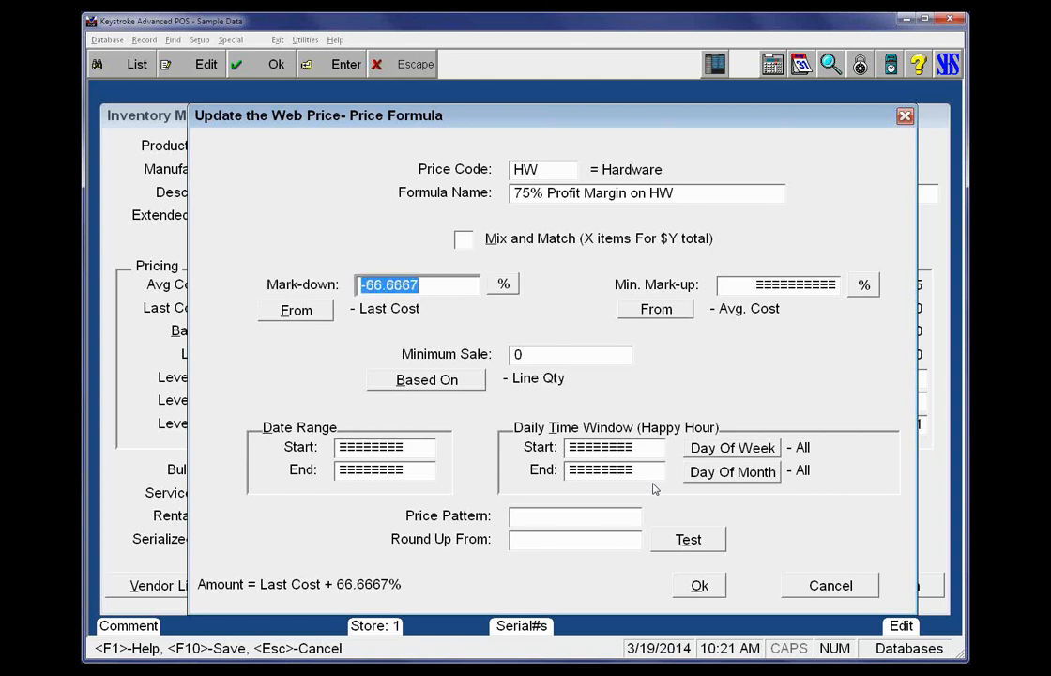
{"action": "key", "text": "space"}
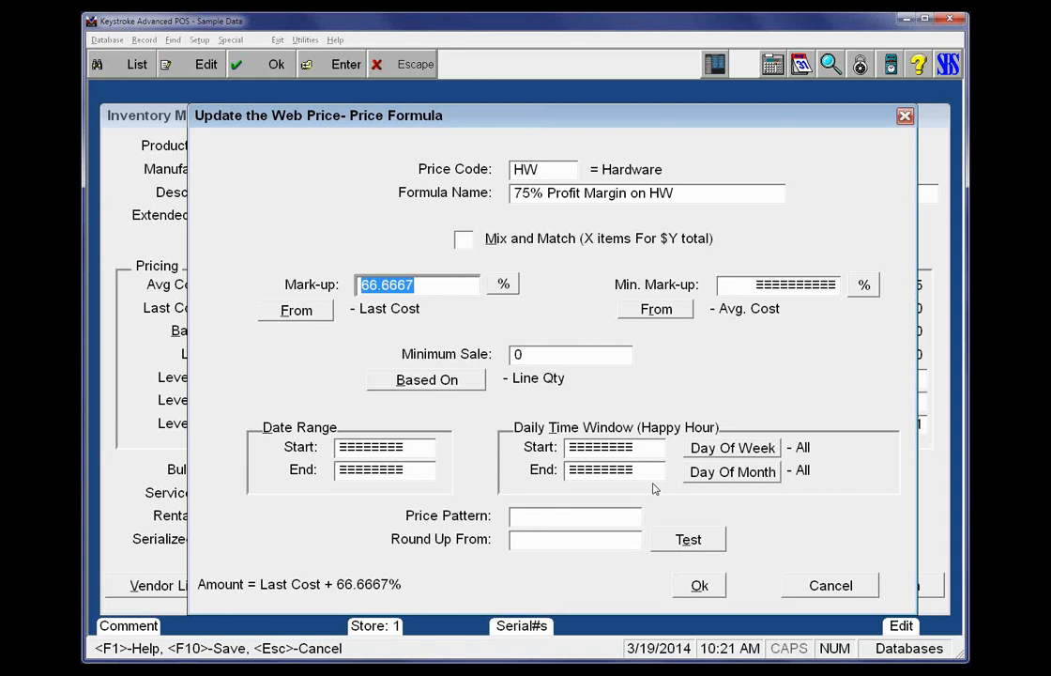
{"action": "key", "text": "space"}
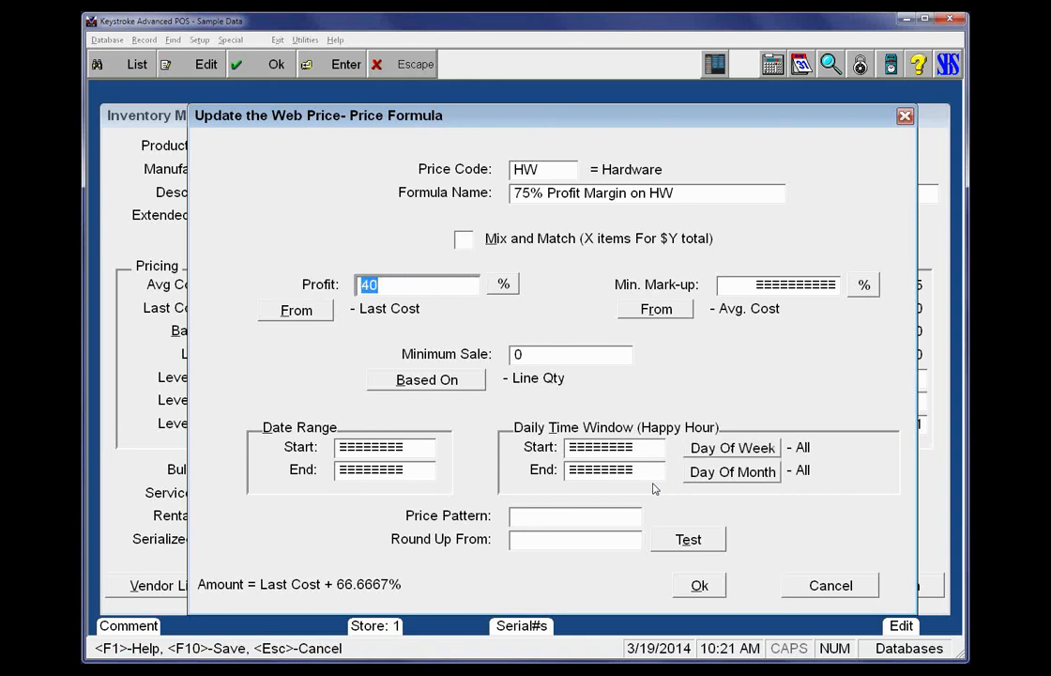
{"action": "key", "text": "Escape"}
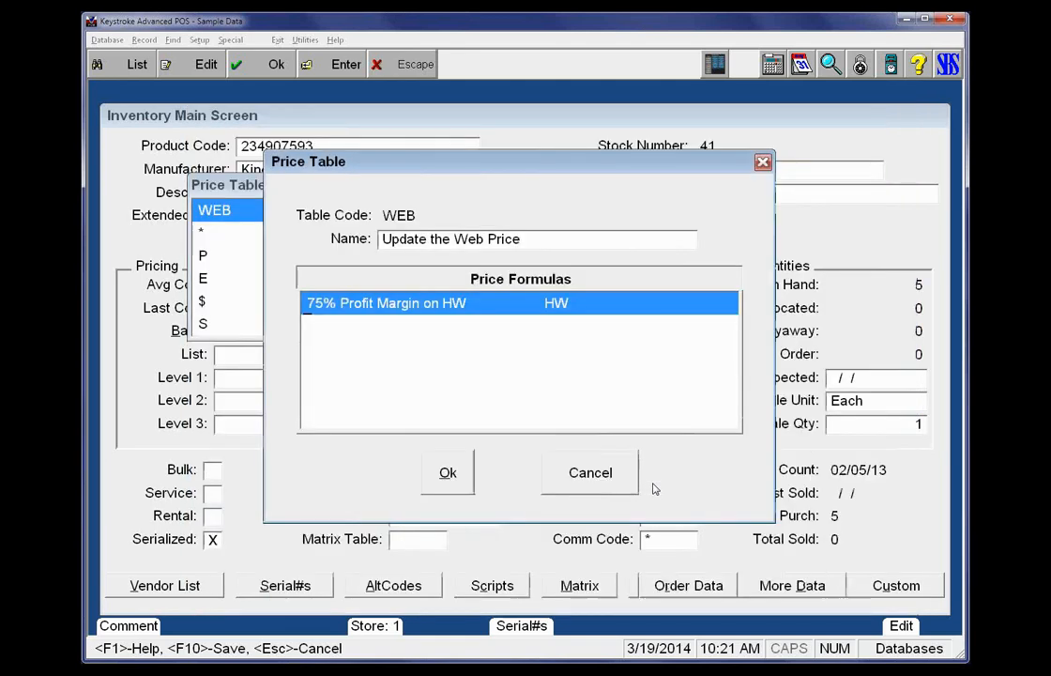
{"action": "key", "text": "Escape"}
Choose the WEB price table, keep the price date 03/19/14, and run the update with confirmation on each record
{"action": "key", "text": "Return"}
{"action": "key", "text": "Return"}
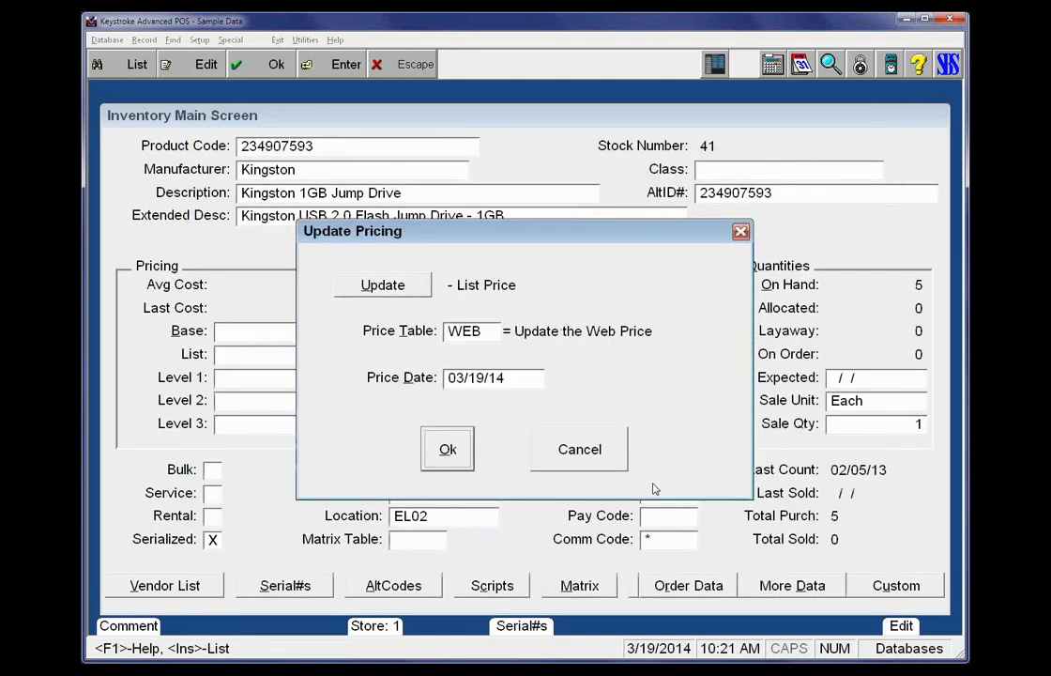
{"action": "key", "text": "Return"}
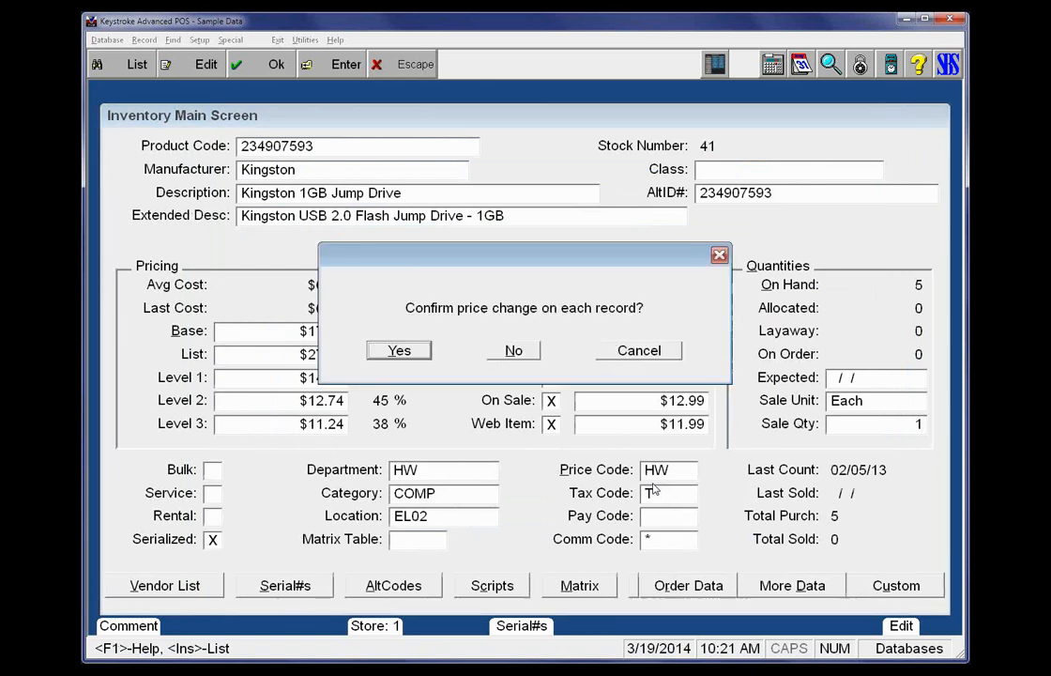
{"action": "key", "text": "Return"}
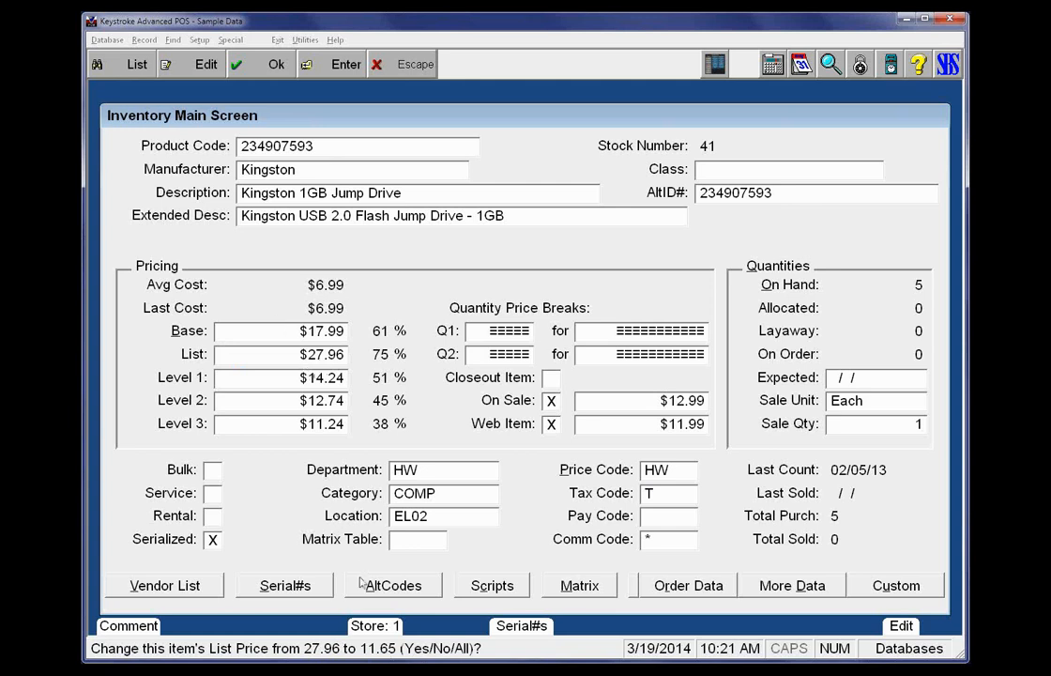
Accept the list price changes for stock numbers 41 and 42, stop the search at 43, and check the Kingston 1GB Jump Drive record
{"action": "key", "text": "n"}
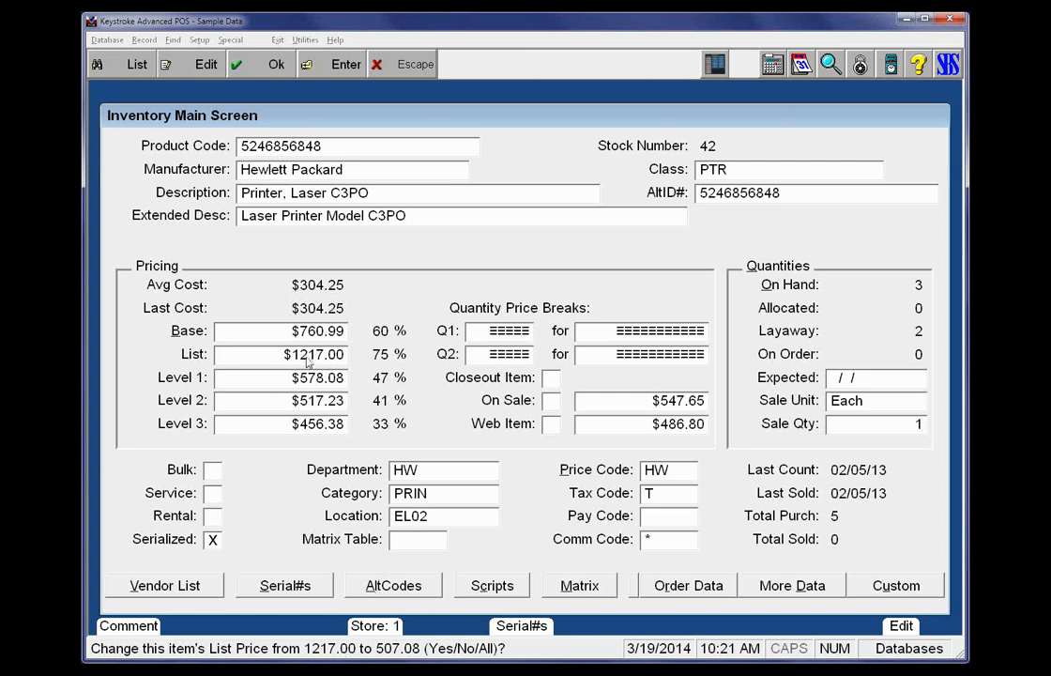
{"action": "key", "text": "y"}
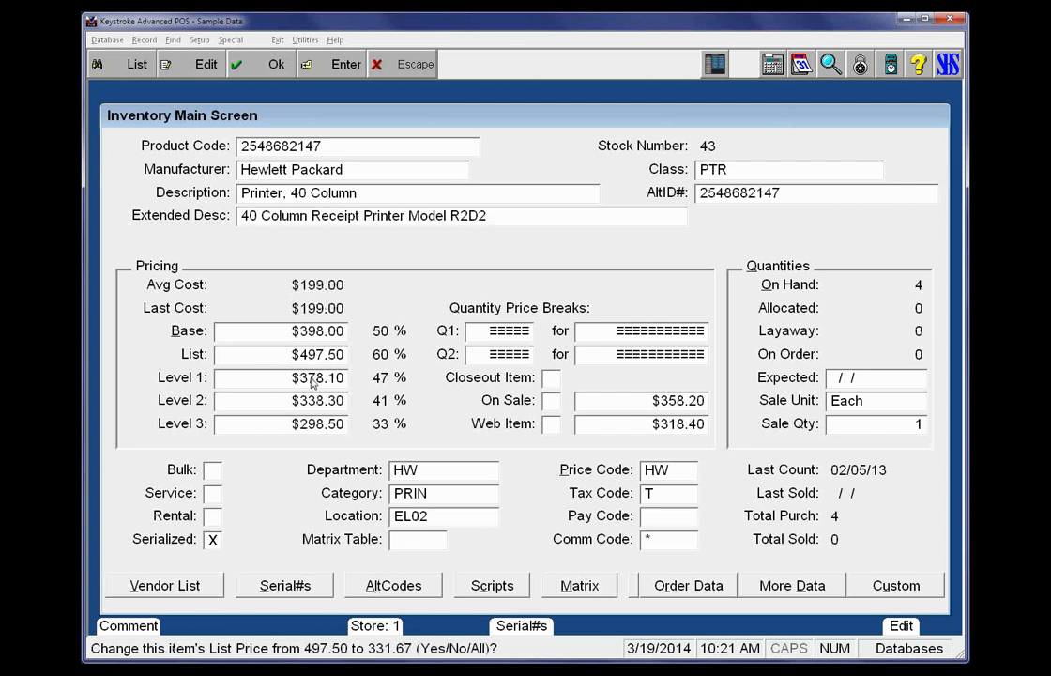
{"action": "key", "text": "Escape"}
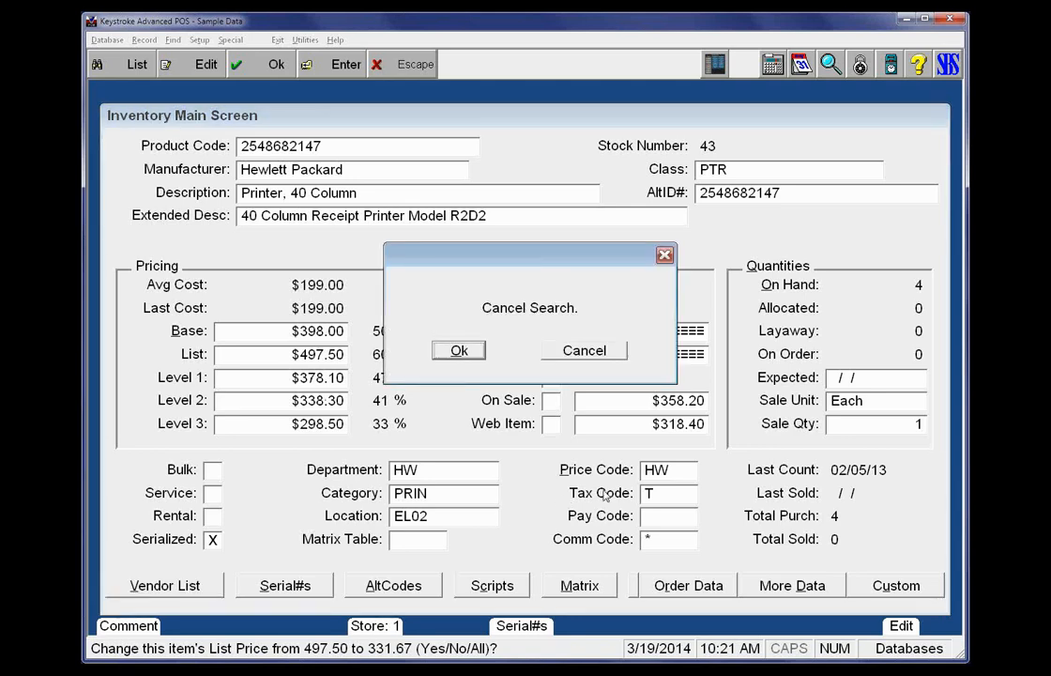
{"action": "key", "text": "Return"}
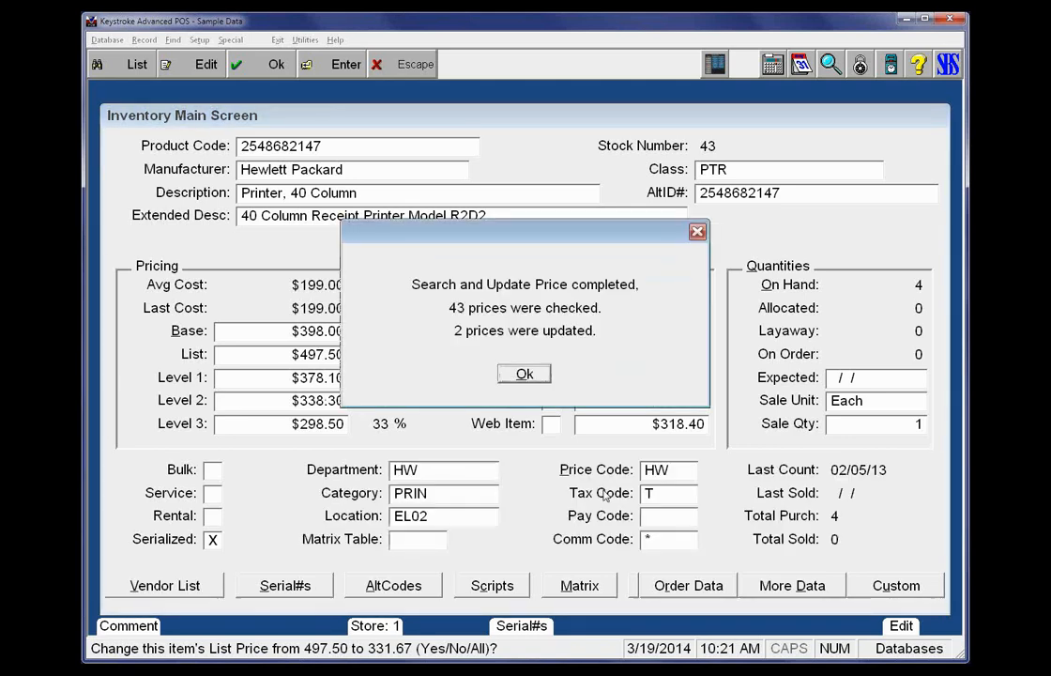
{"action": "key", "text": "Return"}
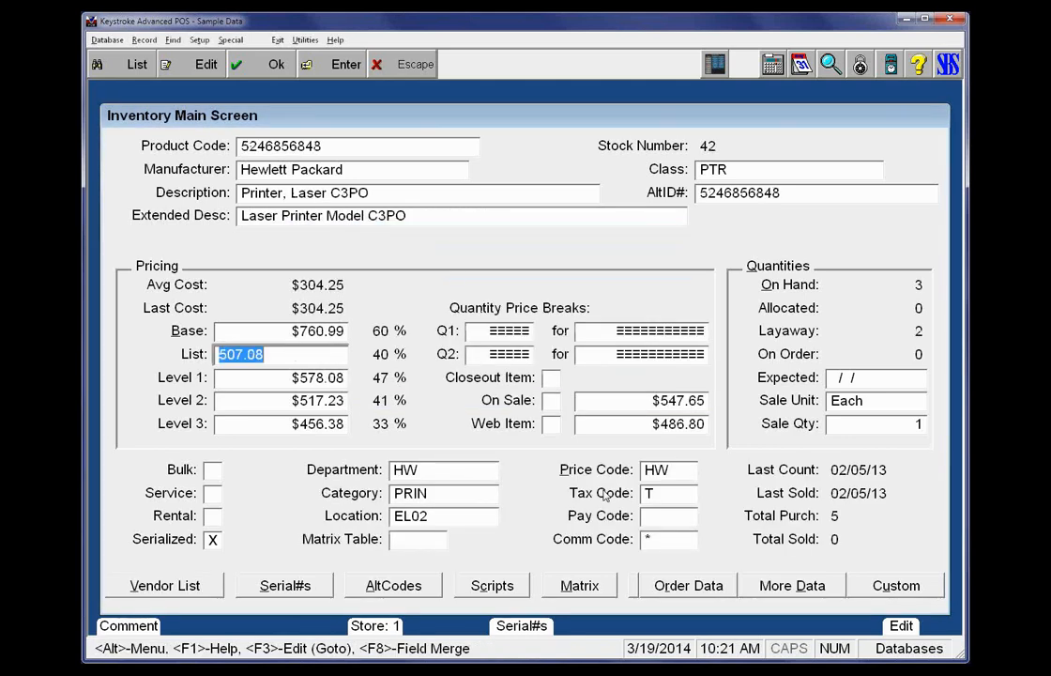
{"action": "key", "text": "Page_Up"}
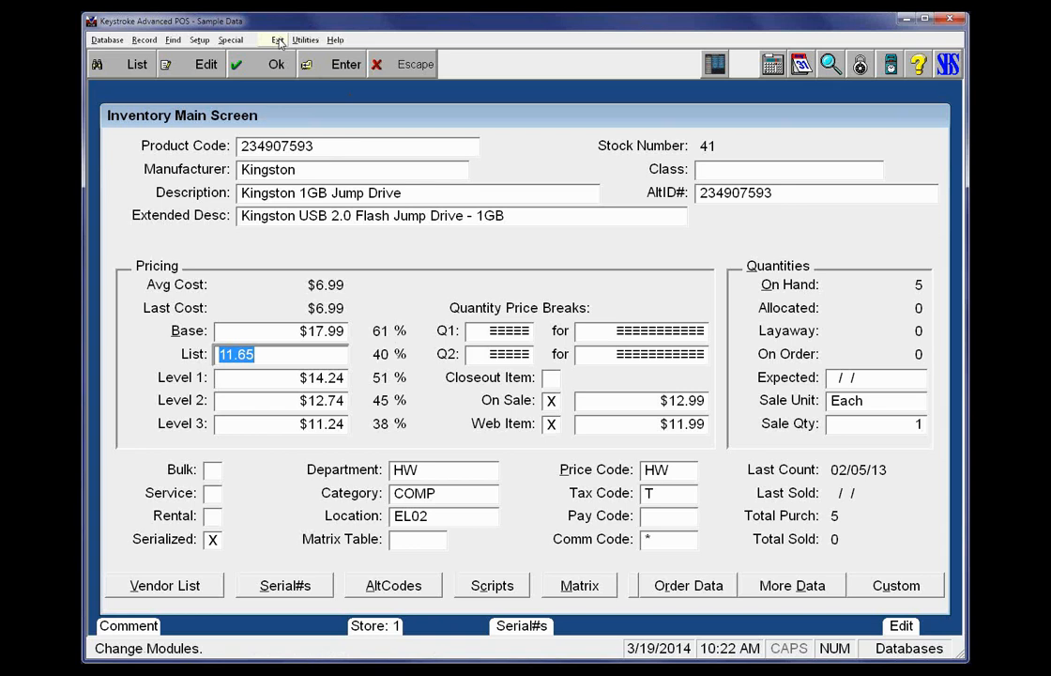
Start Search & Update Price on the inventory and continue past the search criteria to the pricing update settings
{"action": "left_click", "coordinate": [174, 43]}
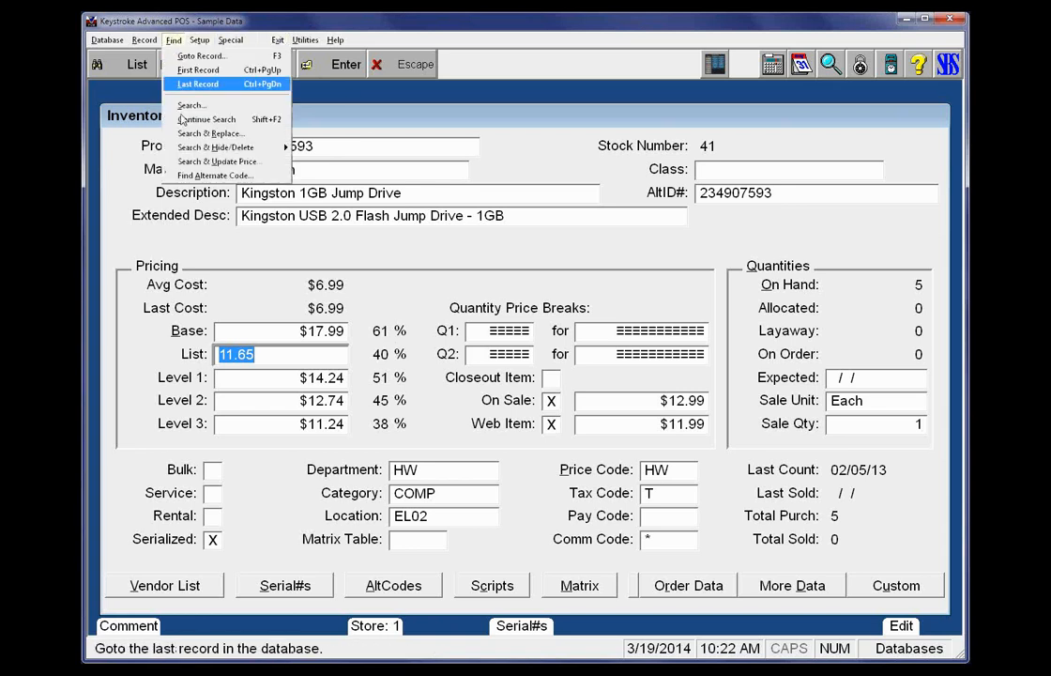
{"action": "left_click", "coordinate": [214, 162]}
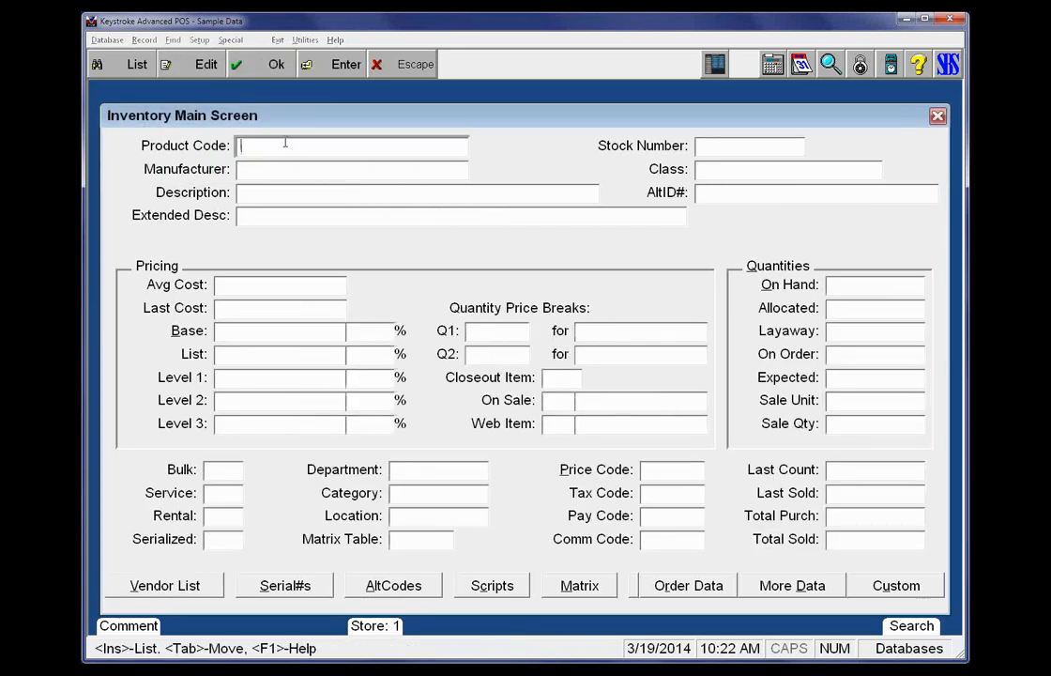
{"action": "key", "text": "Return"}
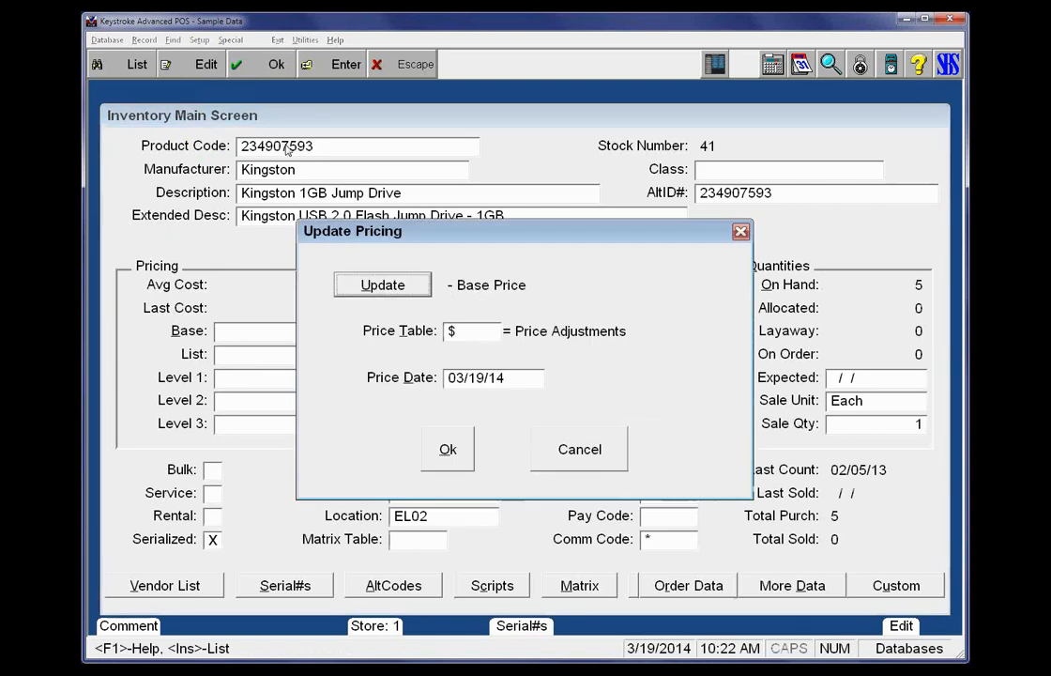
Look through the price types that can be updated, leaving Base Price as the one to update
{"action": "left_click", "coordinate": [385, 284]}
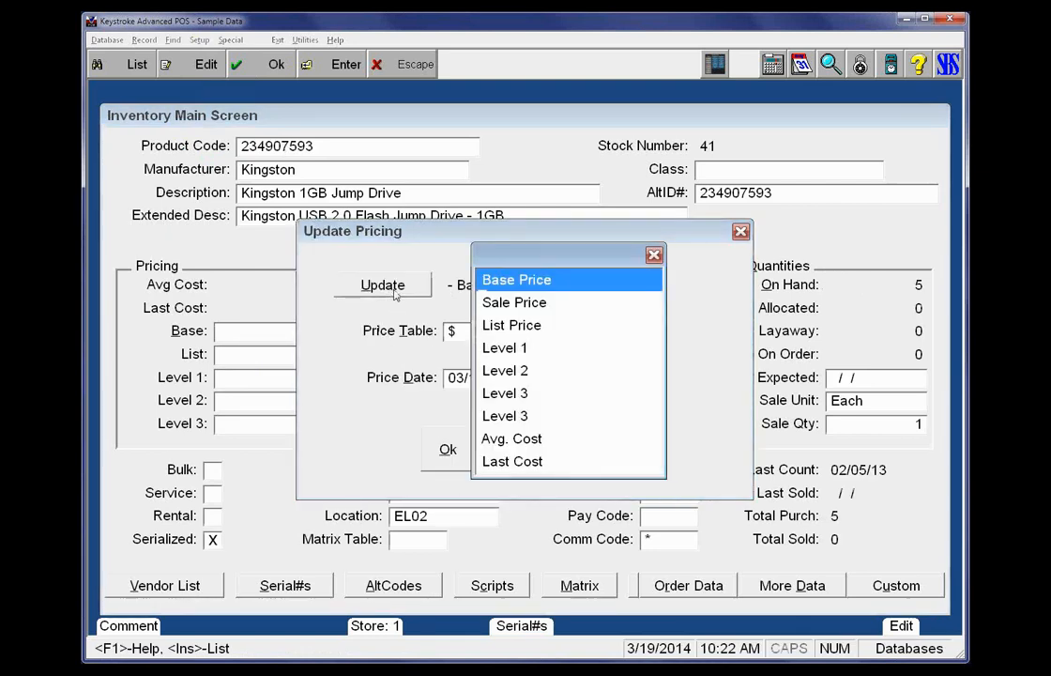
{"action": "left_click", "coordinate": [491, 419]}
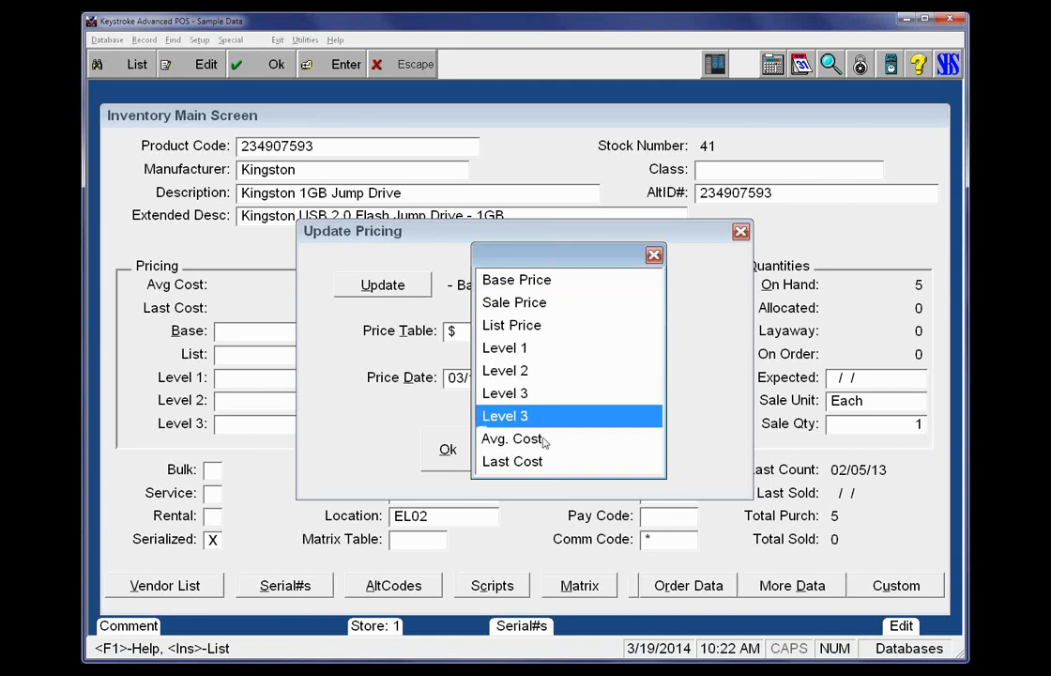
{"action": "left_click", "coordinate": [510, 287]}
{"action": "left_click", "coordinate": [510, 345]}
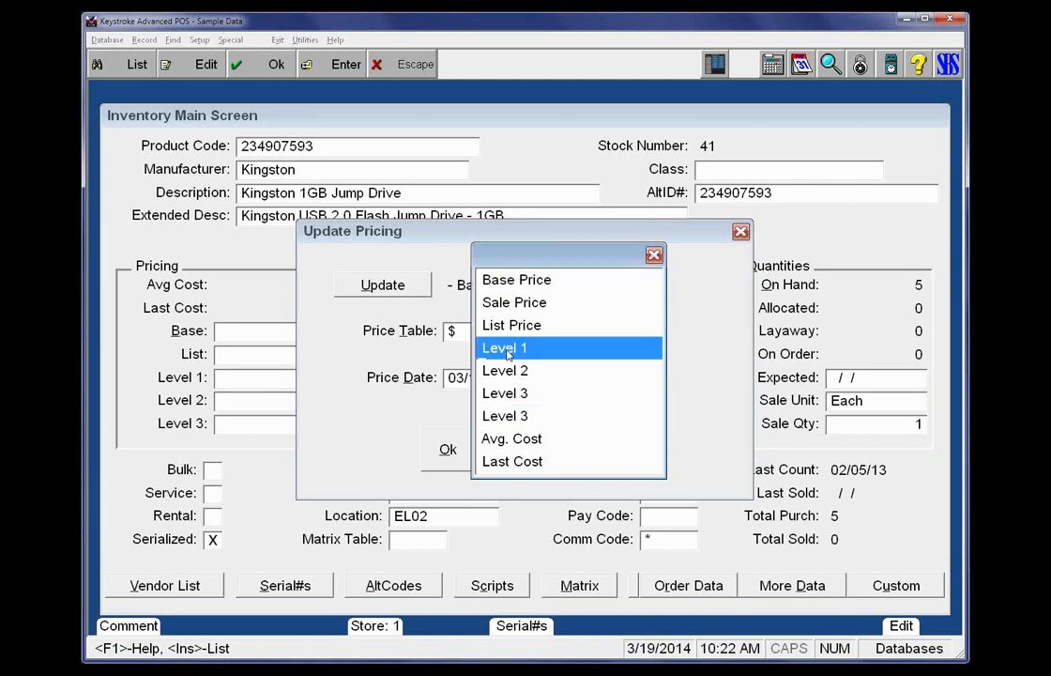
{"action": "left_click", "coordinate": [654, 256]}
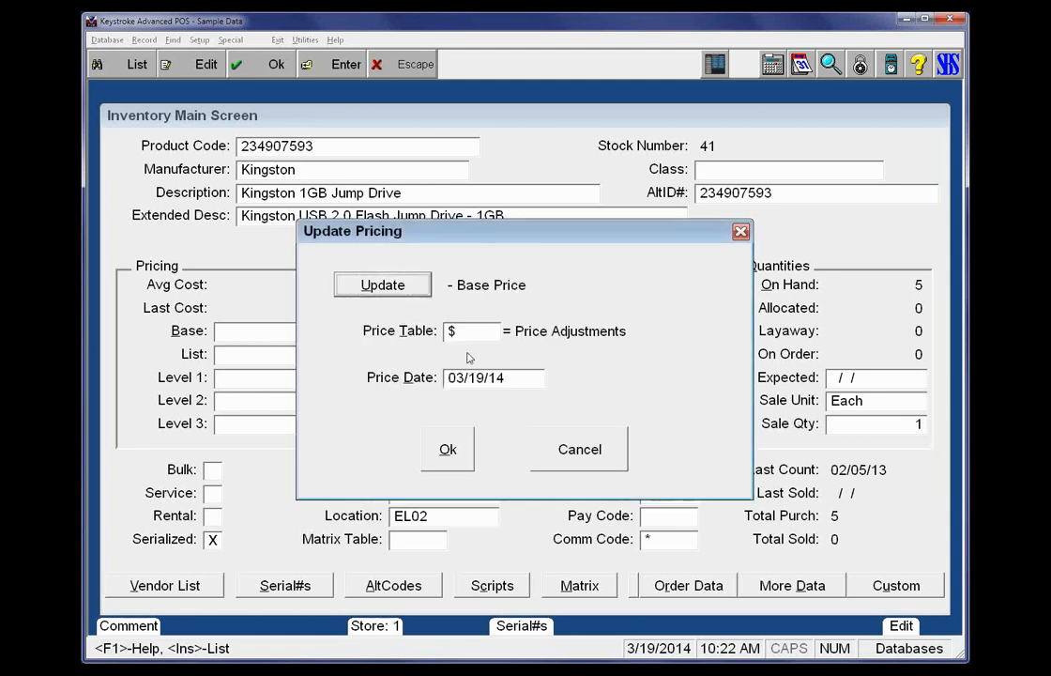
Open the $ Price Adjustments table for editing from the list of price tables
{"action": "left_click", "coordinate": [474, 331]}
{"action": "key", "text": "Insert"}
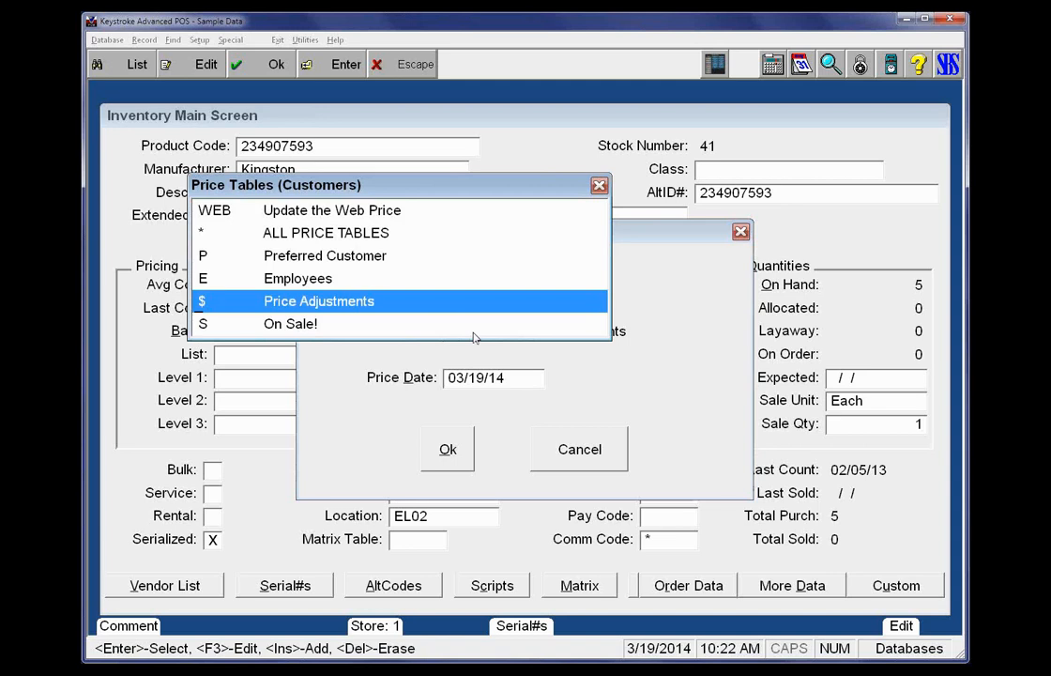
{"action": "key", "text": "Up"}
{"action": "key", "text": "Up"}
{"action": "key", "text": "Down"}
{"action": "key", "text": "Down"}
{"action": "key", "text": "Return"}
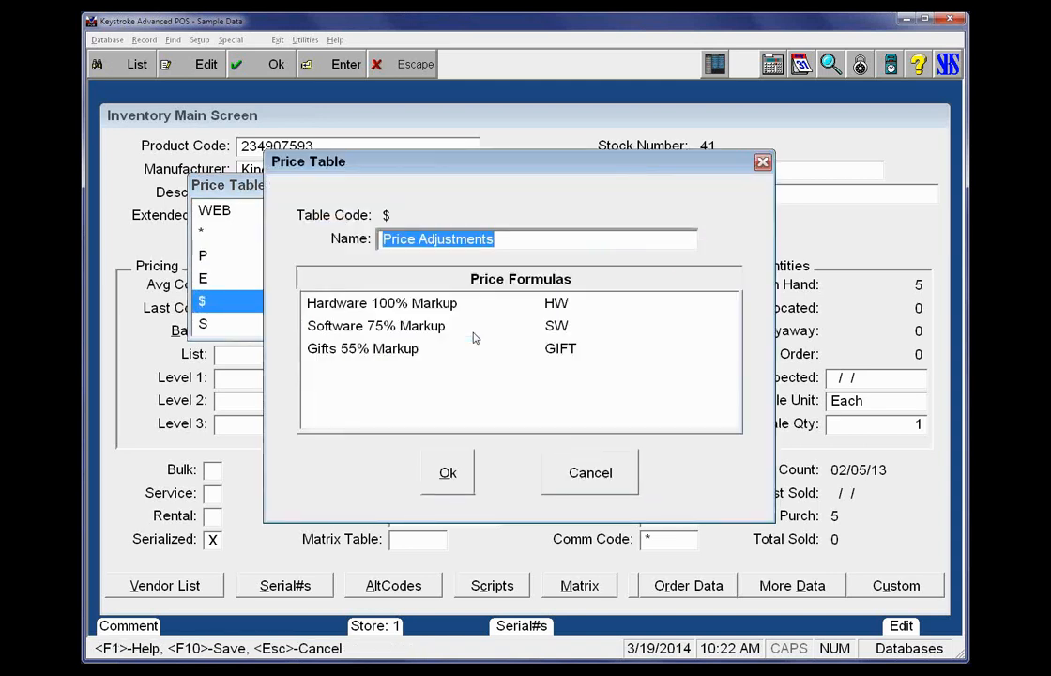
Set the Hardware 100% Markup formula to a mark-up of 100% from Last Cost and save it
{"action": "left_click", "coordinate": [399, 303]}
{"action": "double_click", "coordinate": [399, 303]}
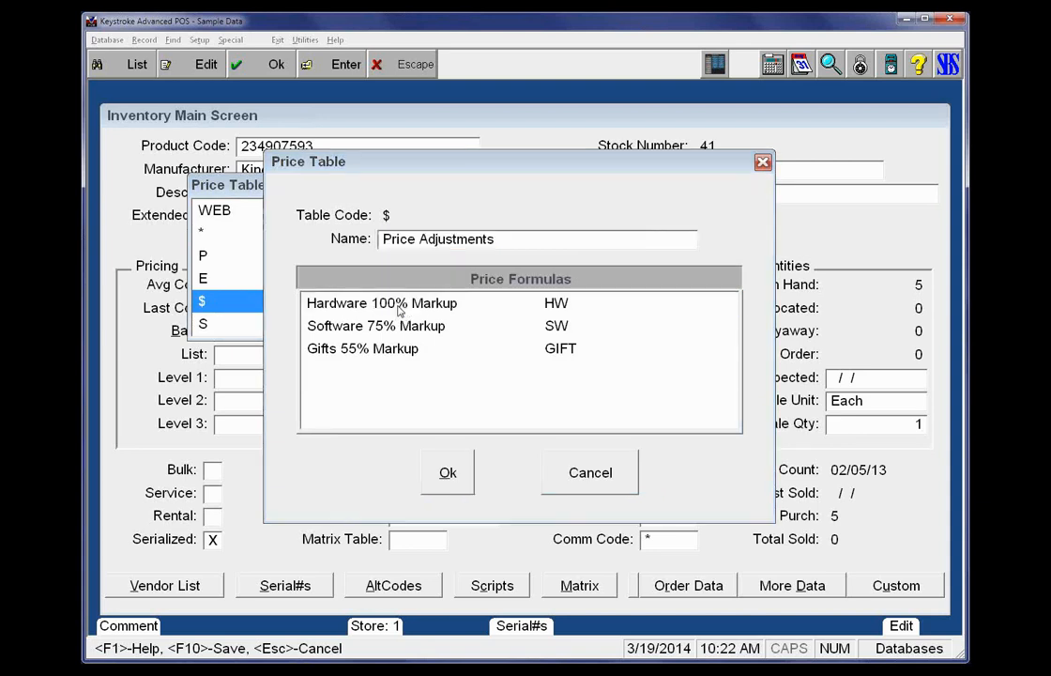
{"action": "left_click", "coordinate": [421, 287]}
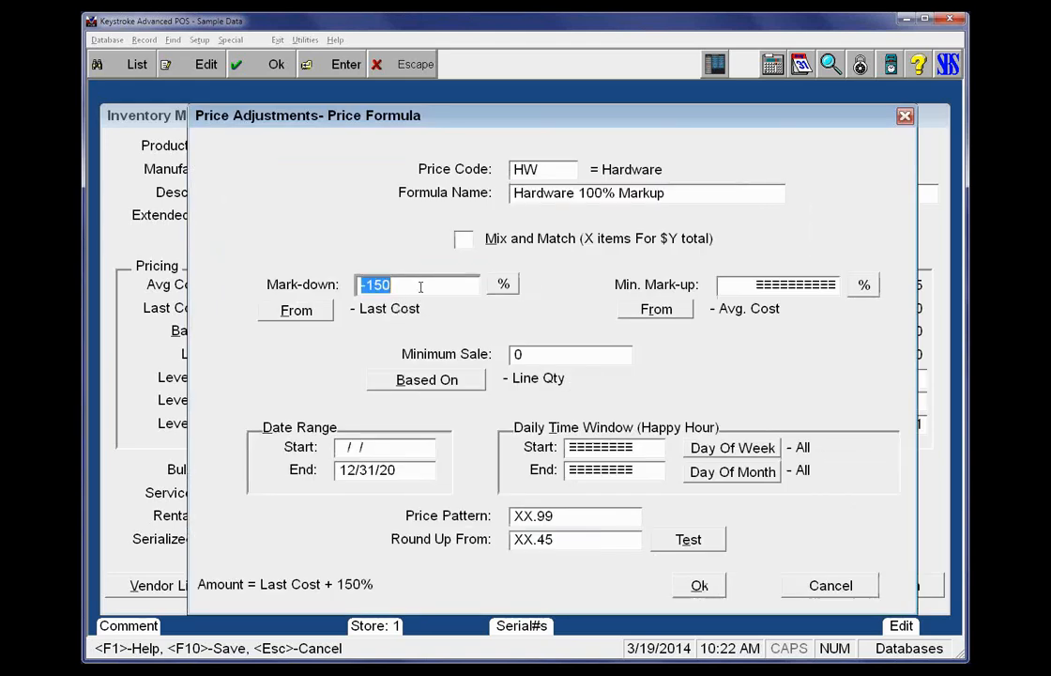
{"action": "key", "text": "plus"}
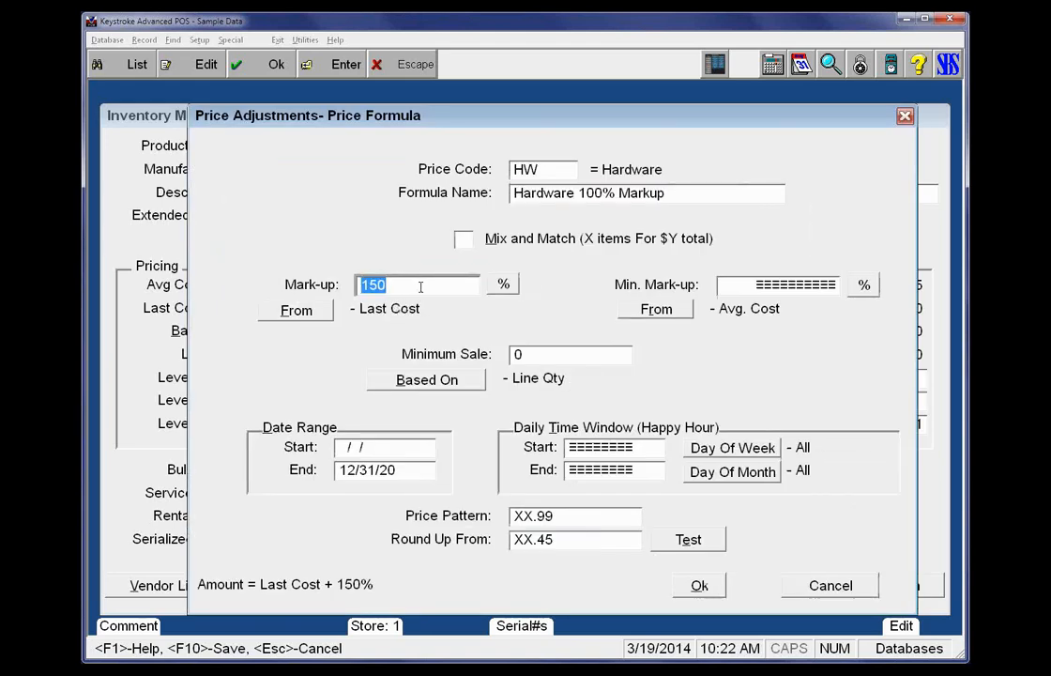
{"action": "type", "text": "100"}
{"action": "key", "text": "F10"}
{"action": "key", "text": "Return"}
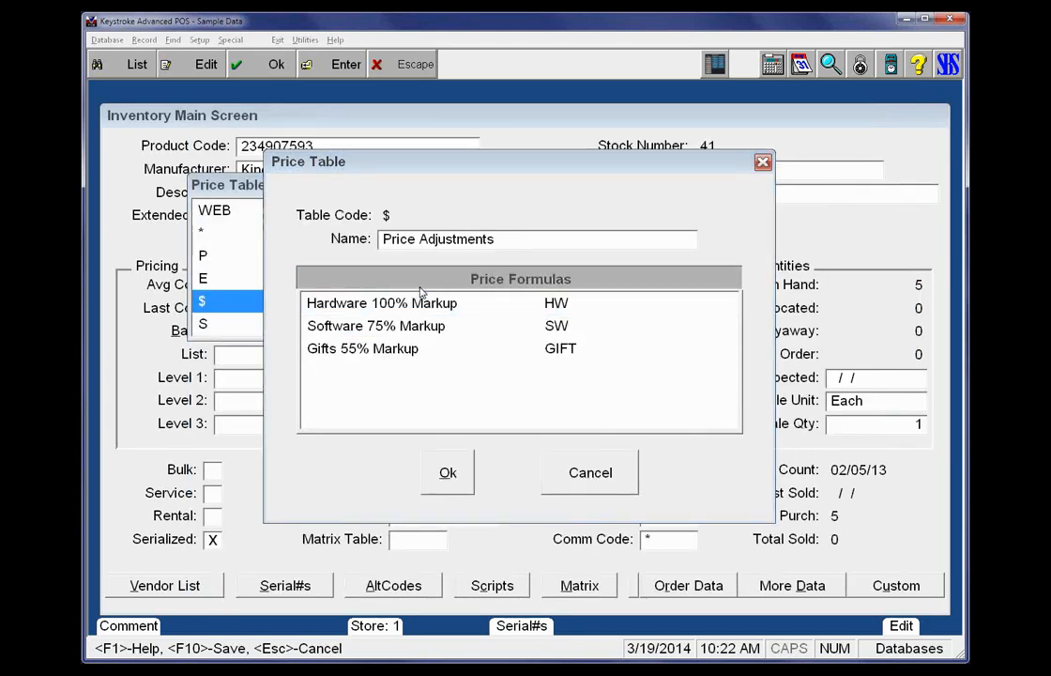
Examine the Software 75% Markup formula's adjustment as mark-up, profit and mark-down, plus its price pattern and rounding, leaving without saving
{"action": "key", "text": "Tab"}
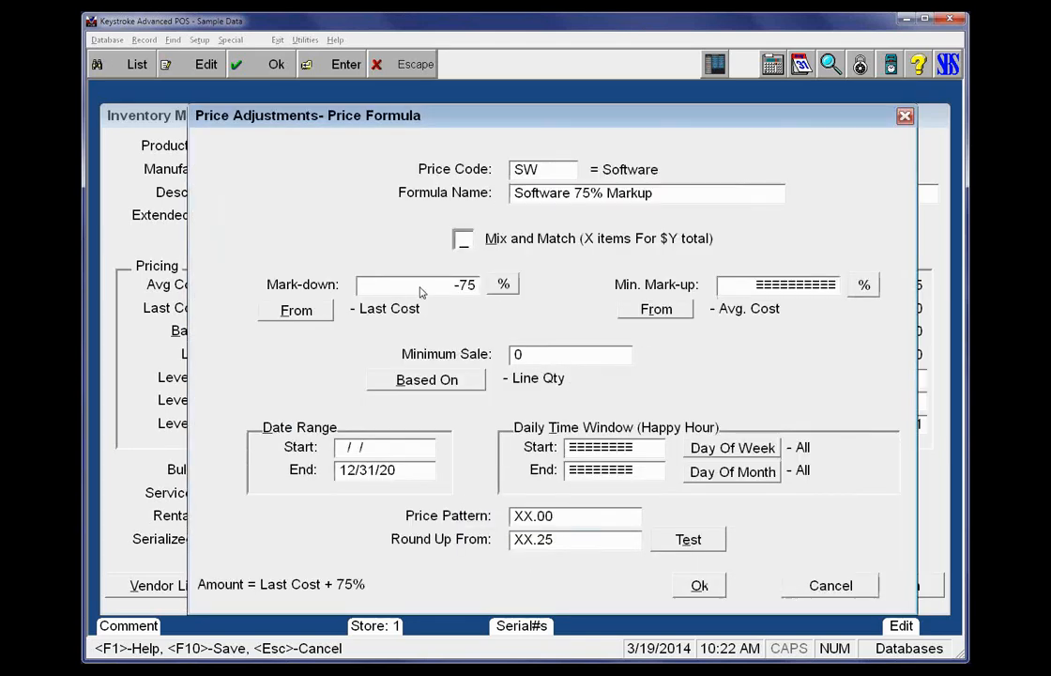
{"action": "key", "text": "Tab"}
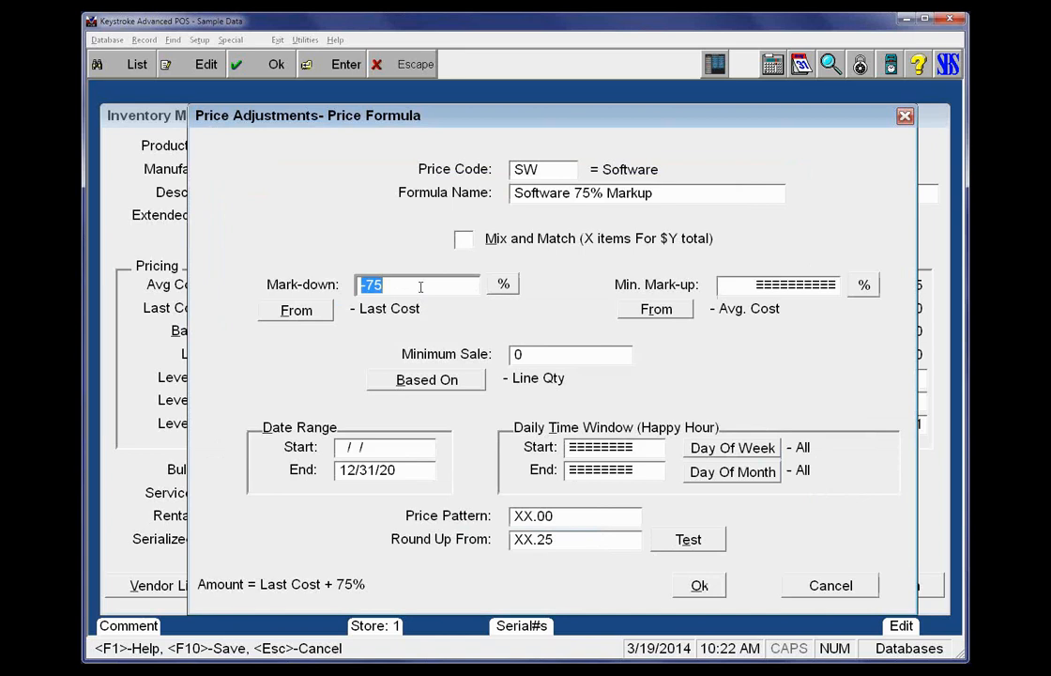
{"action": "key", "text": "plus"}
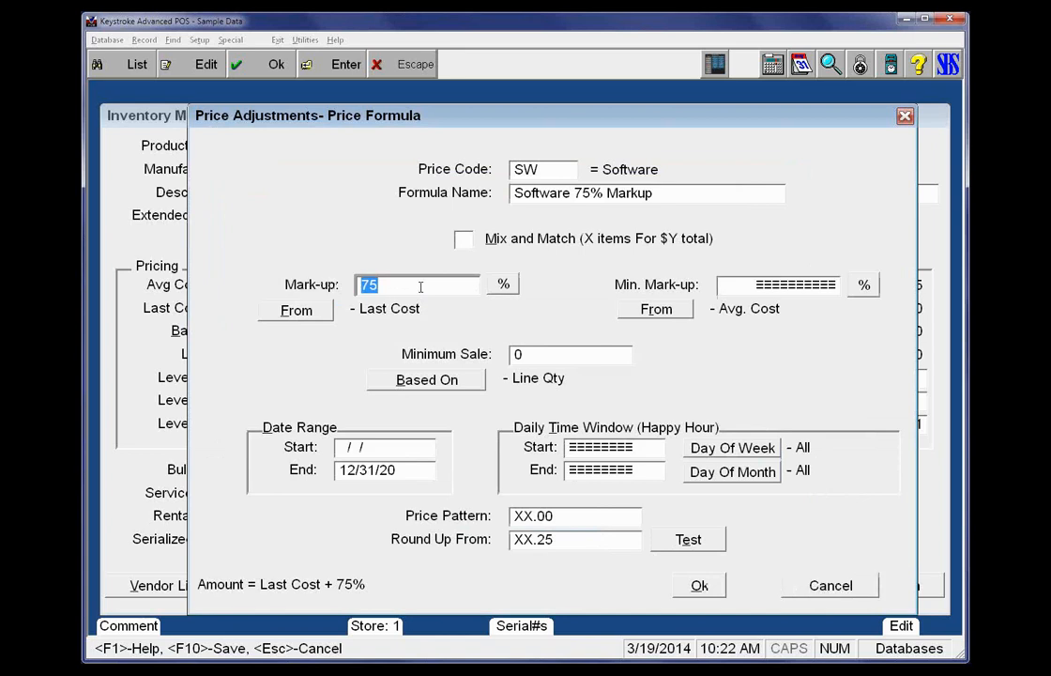
{"action": "key", "text": "plus"}
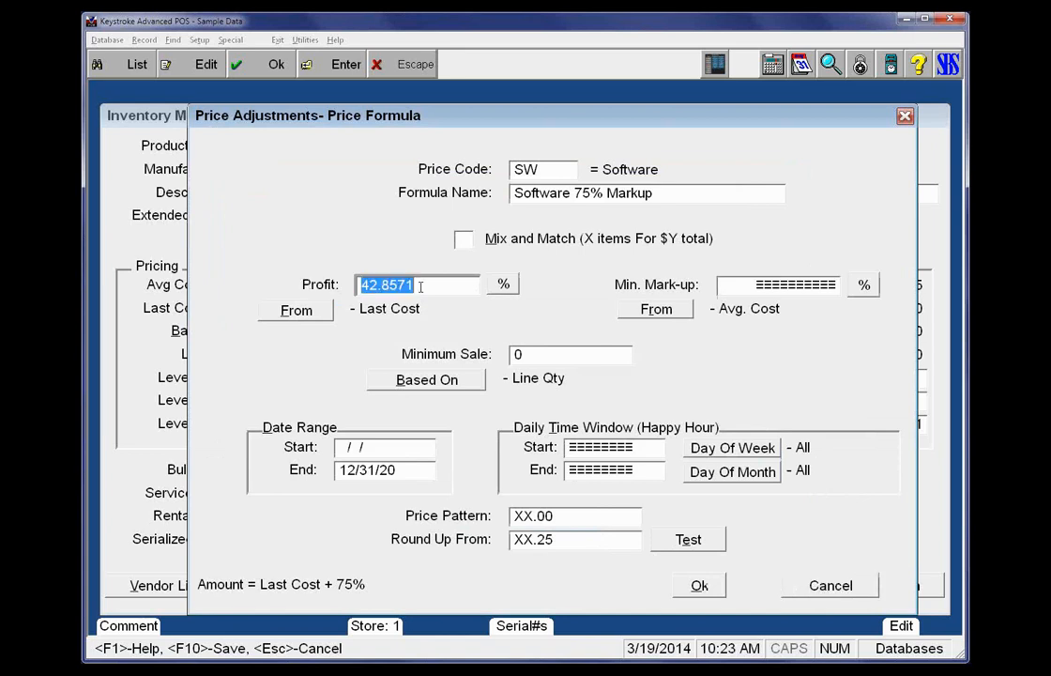
{"action": "key", "text": "plus"}
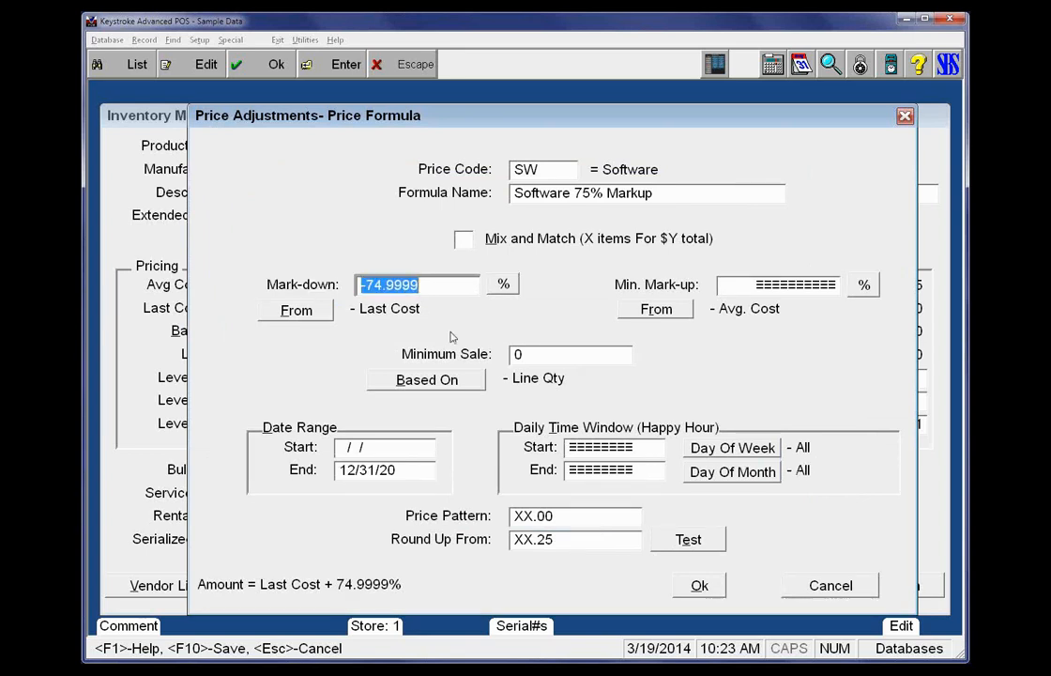
{"action": "left_click", "coordinate": [558, 515]}
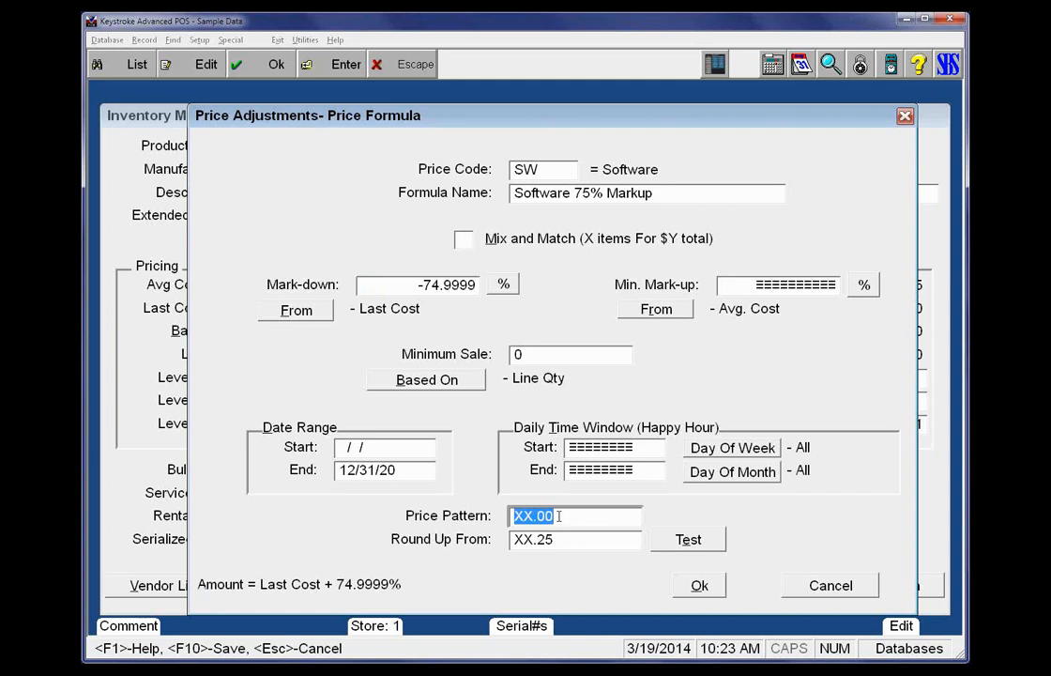
{"action": "left_click", "coordinate": [561, 540]}
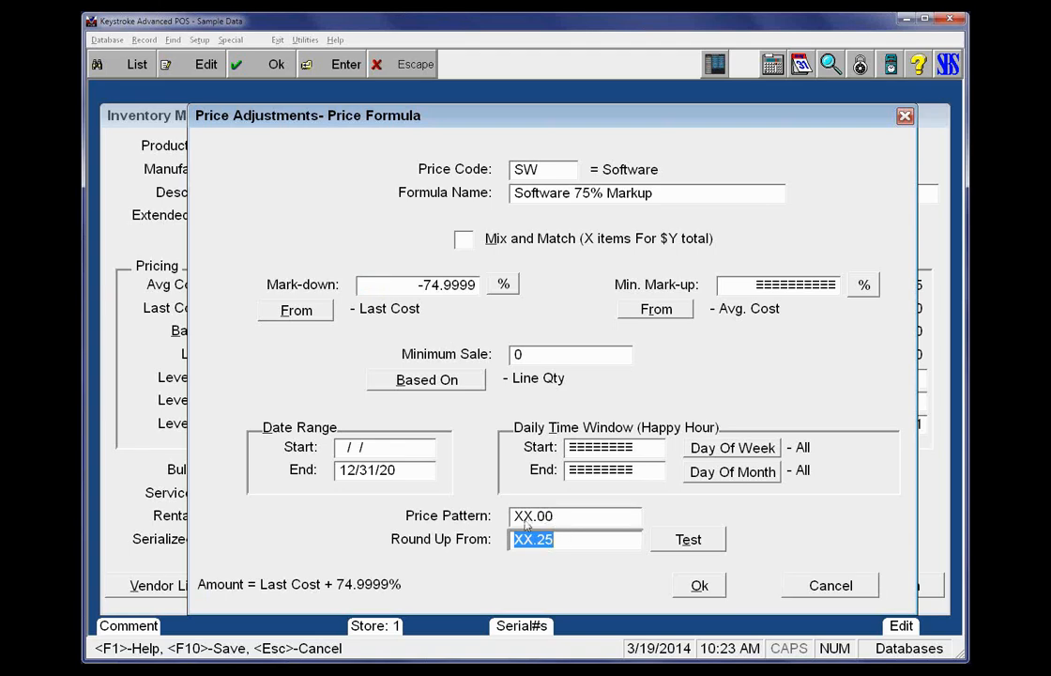
{"action": "key", "text": "Escape"}
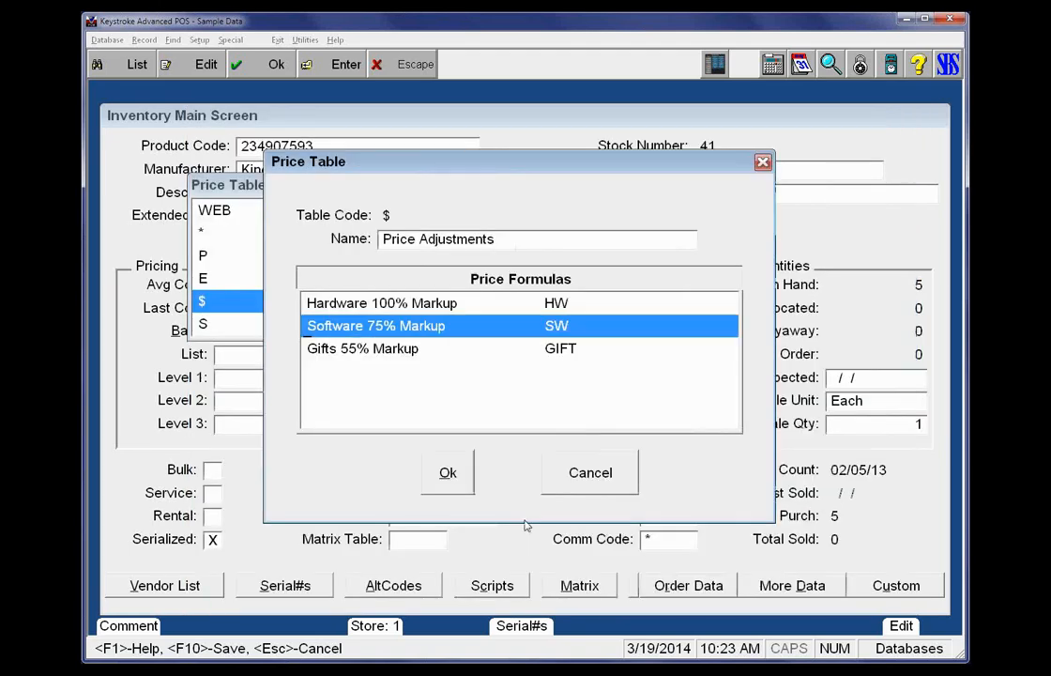
Choose the $ Price Adjustments table for the Base Price update and accept the pricing settings with price date 03/19/14
{"action": "key", "text": "Escape"}
{"action": "key", "text": "Return"}
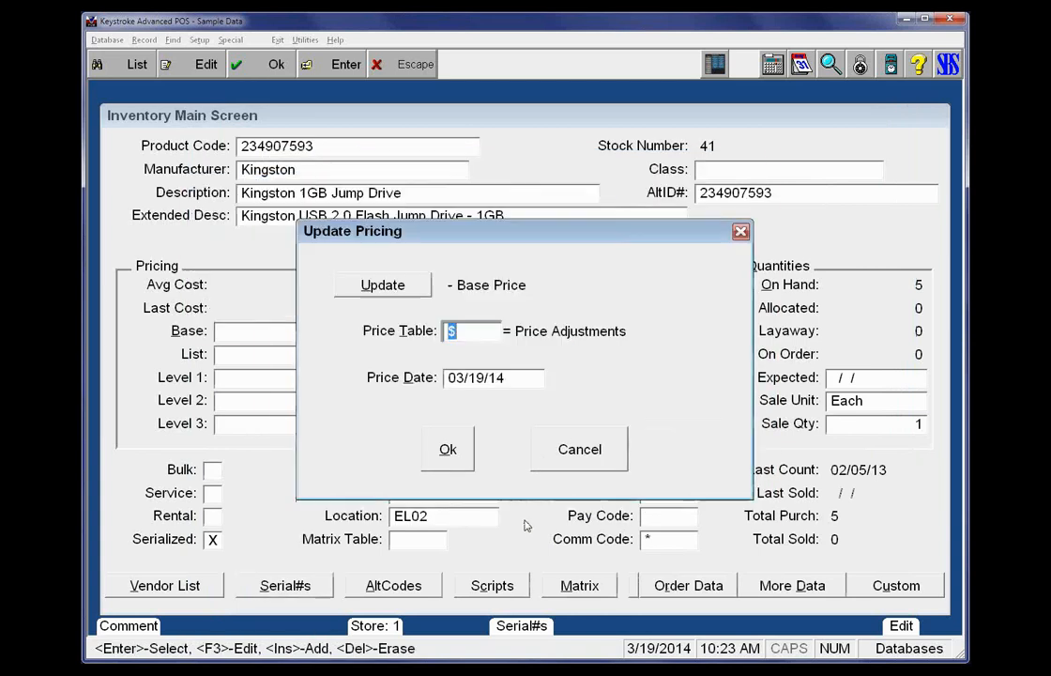
{"action": "key", "text": "Return"}
{"action": "key", "text": "Return"}
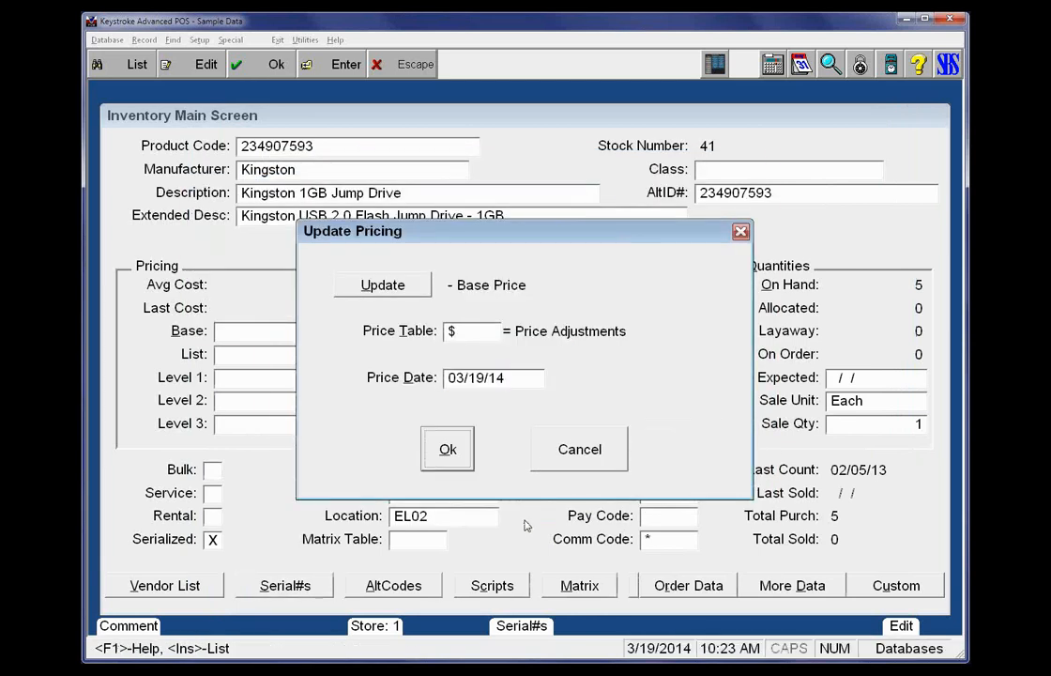
{"action": "key", "text": "Up"}
{"action": "key", "text": "Down"}
{"action": "key", "text": "Return"}
Open the WEB table's 75% Profit Margin on HW formula and view its adjustment from Last Cost as a profit percentage
{"action": "left_click", "coordinate": [524, 355]}
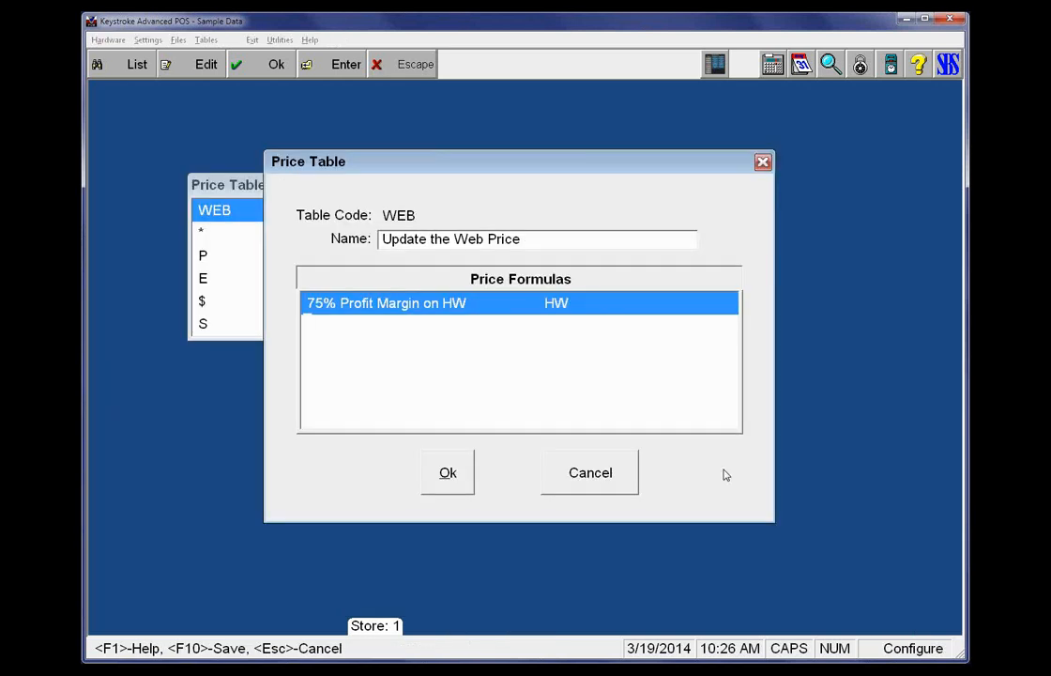
{"action": "key", "text": "Return"}
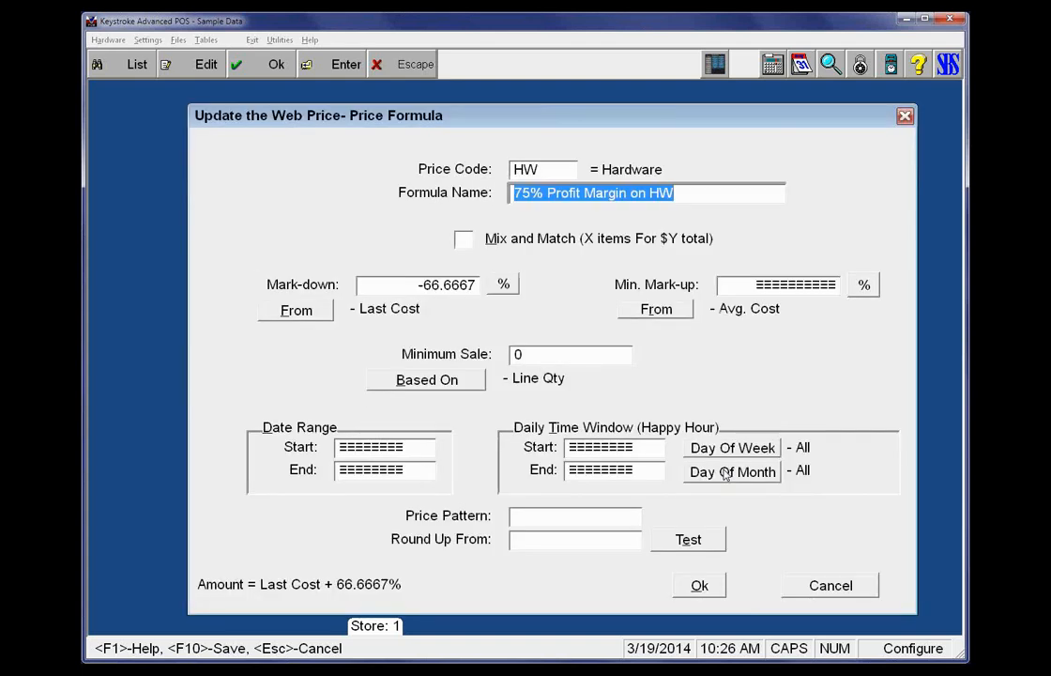
{"action": "key", "text": "Escape"}
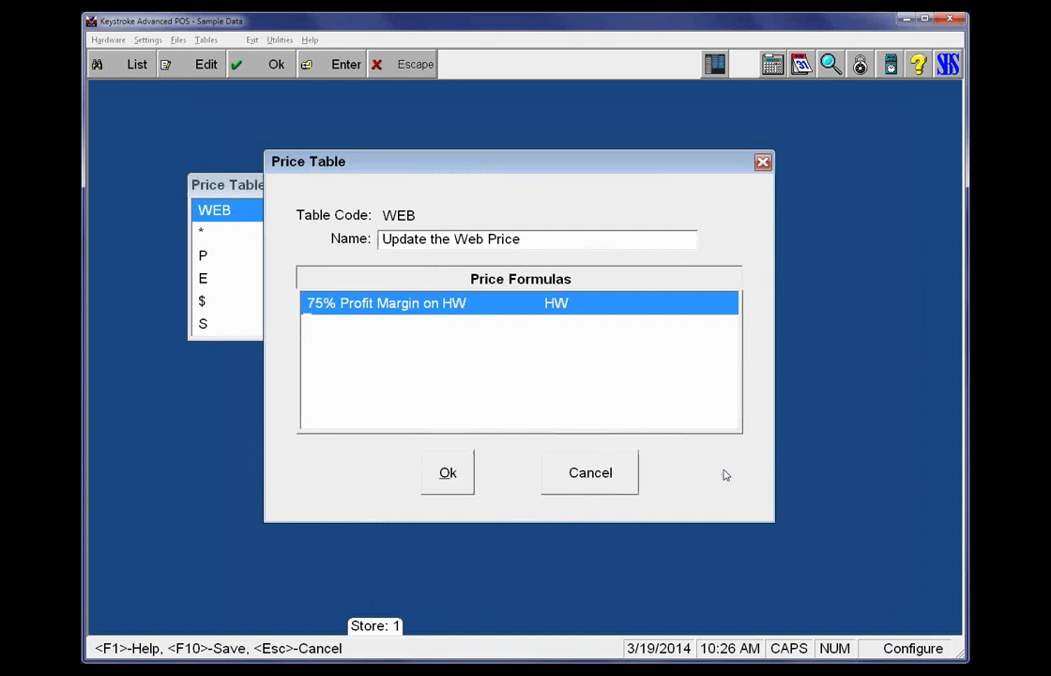
{"action": "key", "text": "Return"}
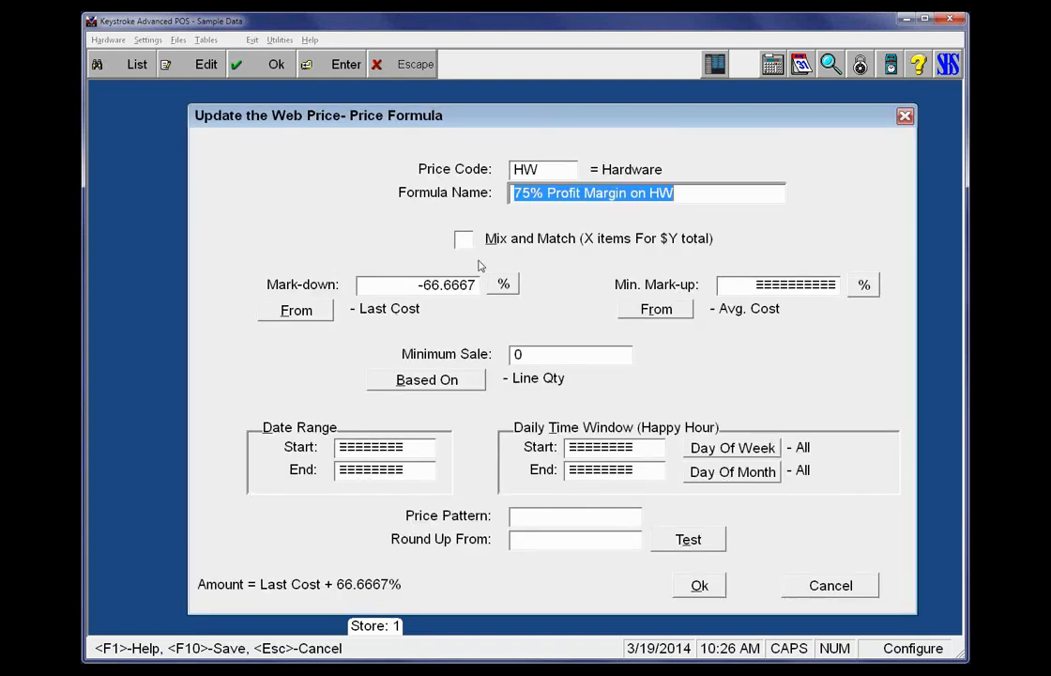
{"action": "left_click", "coordinate": [443, 285]}
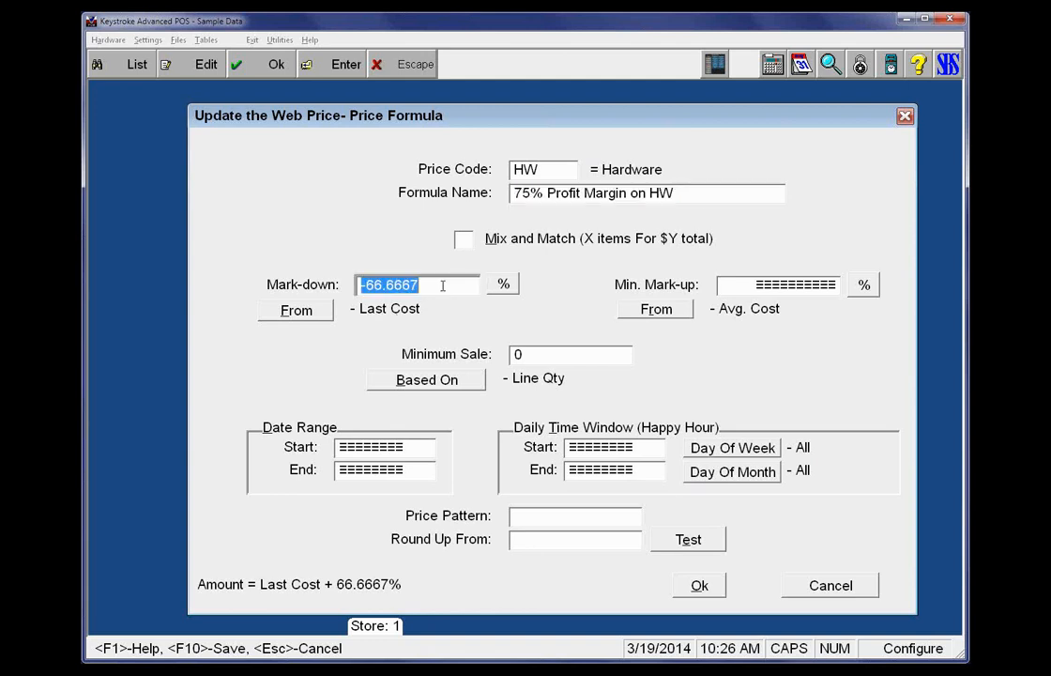
{"action": "key", "text": "space"}
{"action": "key", "text": "space"}
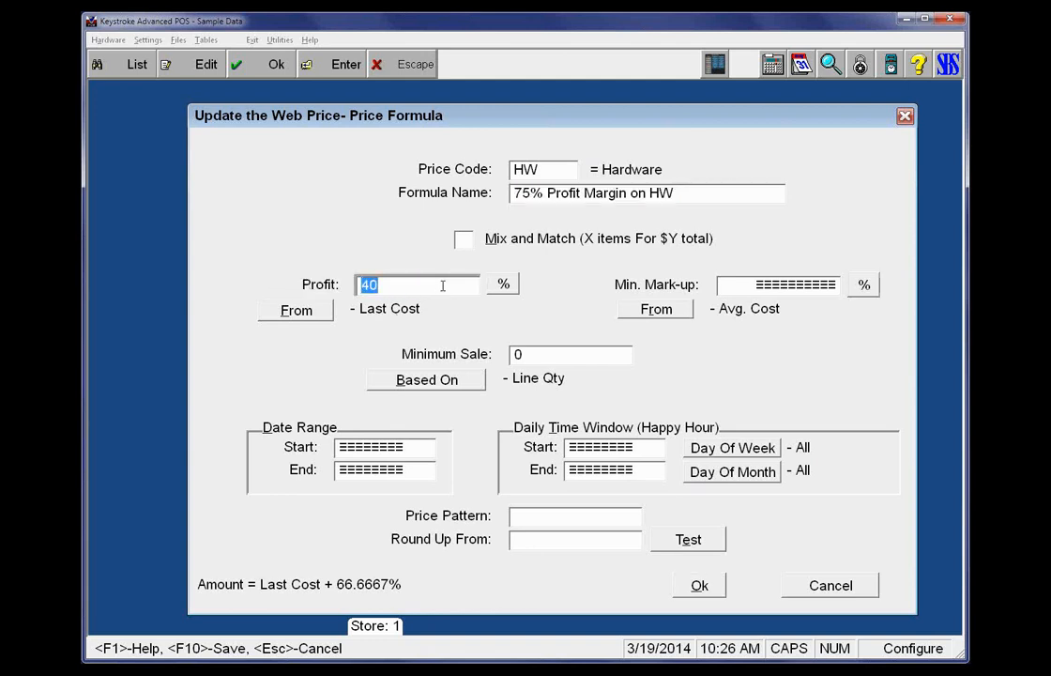
Query the inventory for stock number 41 and open the Kingston 1GB Jump Drive record
{"action": "key", "text": "alt+q"}
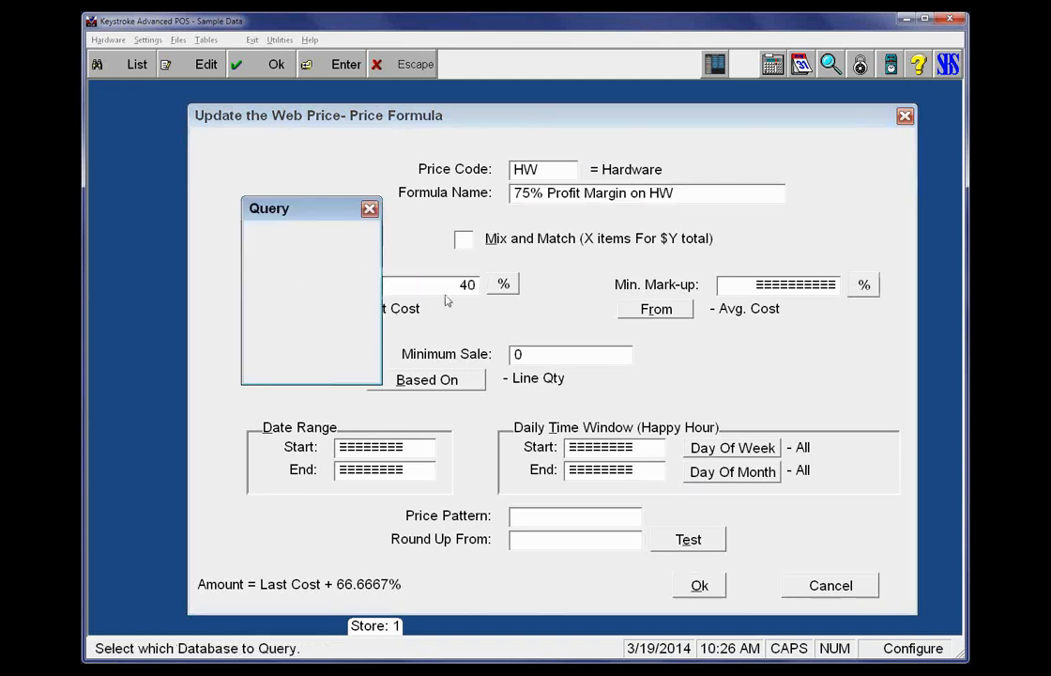
{"action": "key", "text": "Return"}
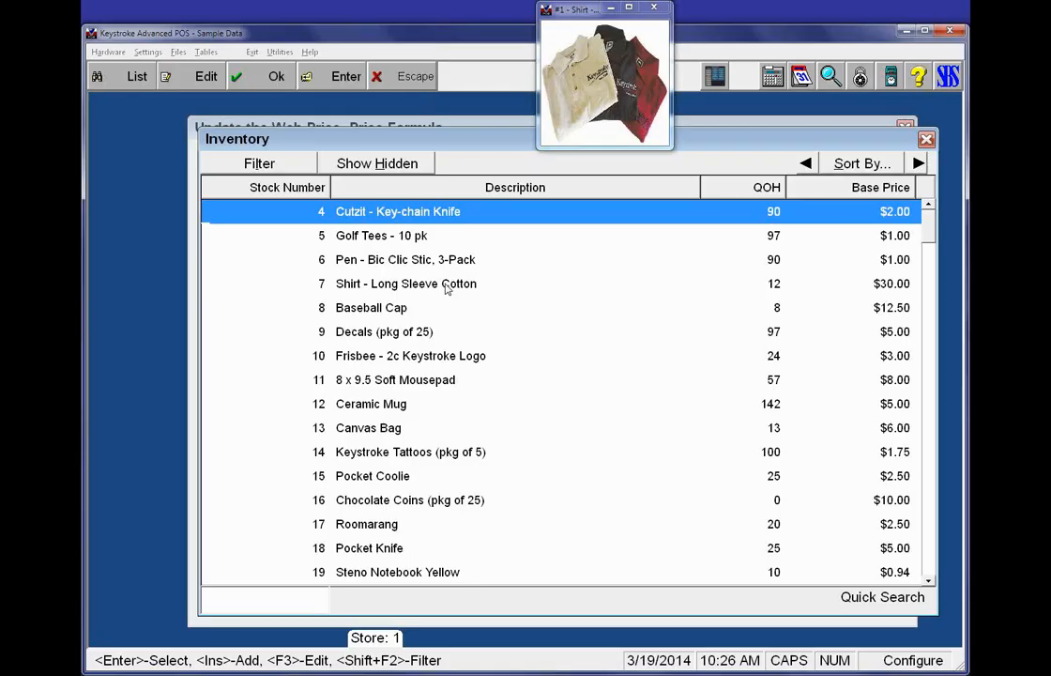
{"action": "type", "text": "41"}
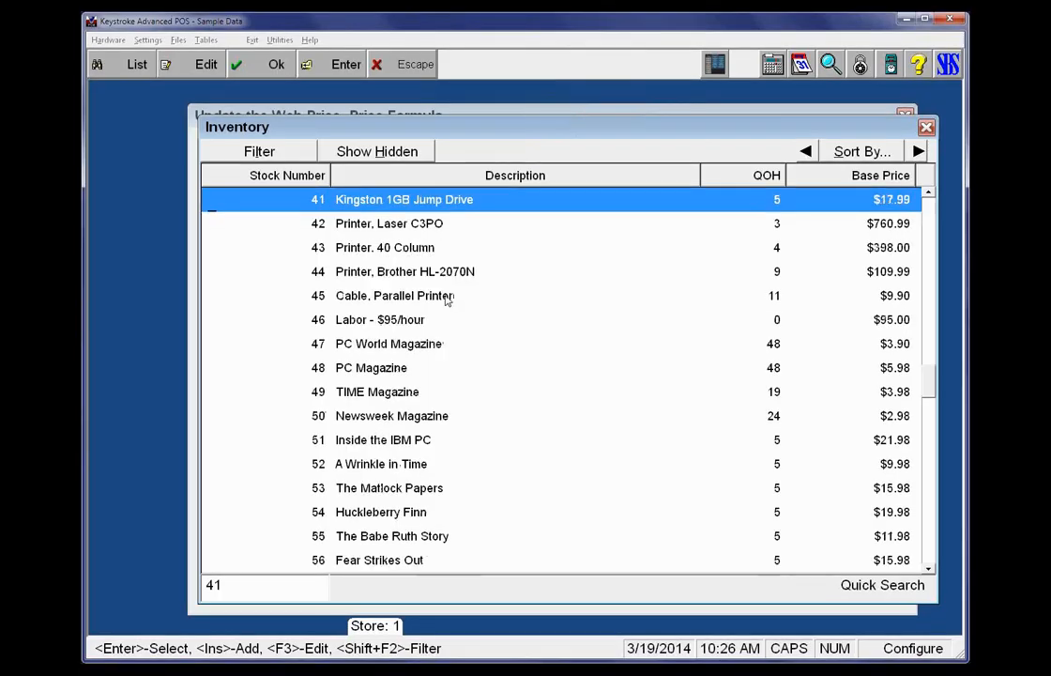
{"action": "key", "text": "Return"}
{"action": "key", "text": "Escape"}
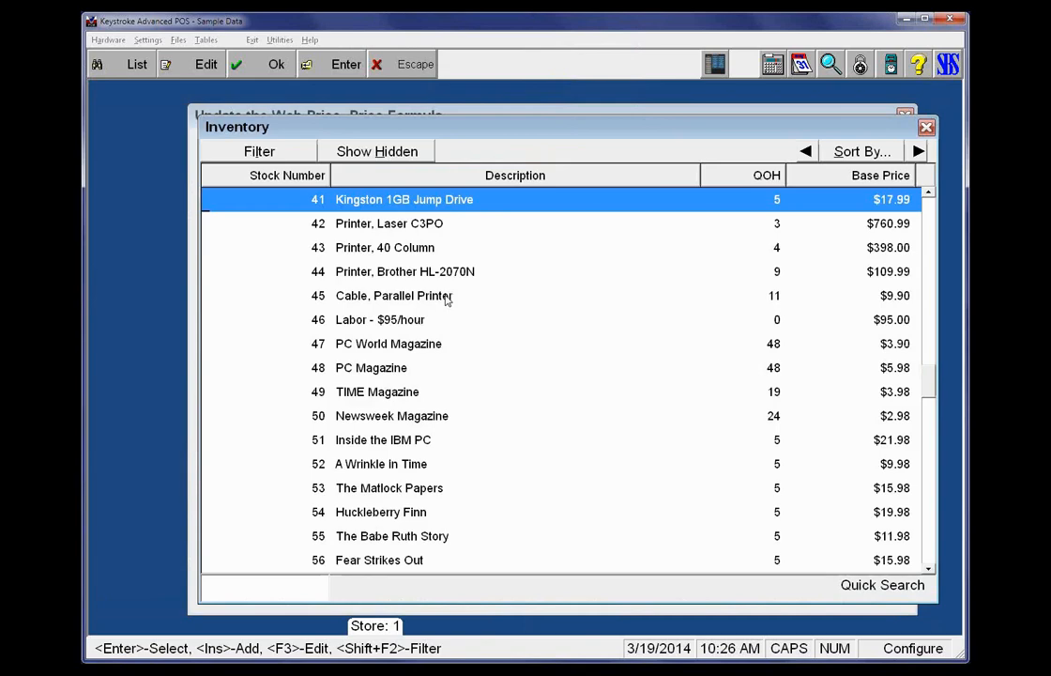
{"action": "key", "text": "F3"}
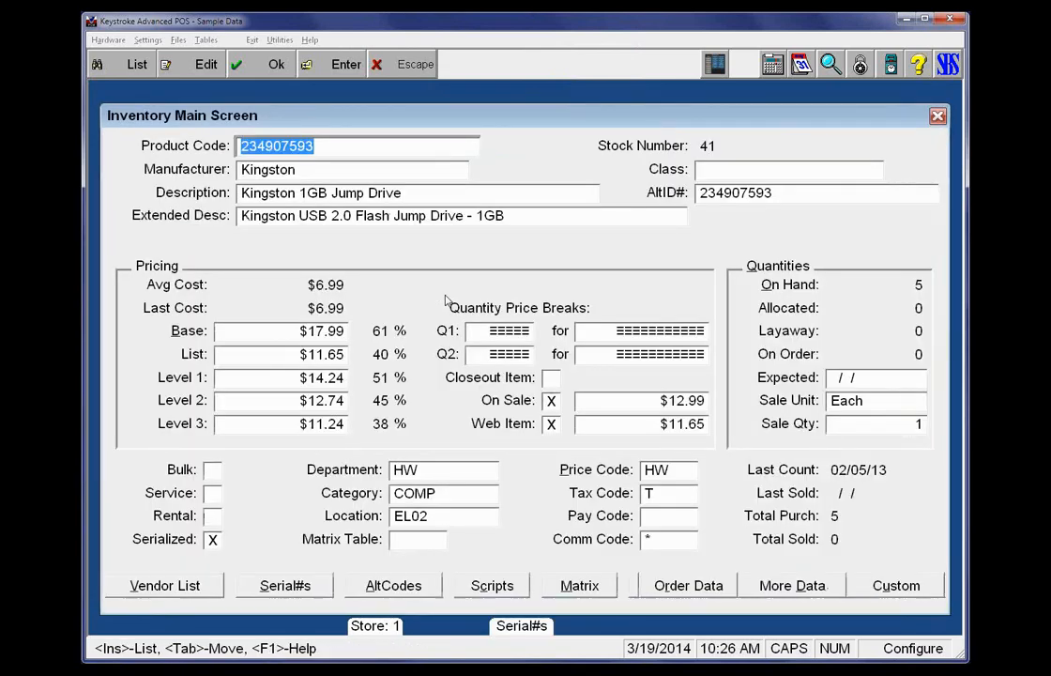
Compare the list price with the web item price in the Kingston 1GB Jump Drive record
{"action": "left_click", "coordinate": [305, 354]}
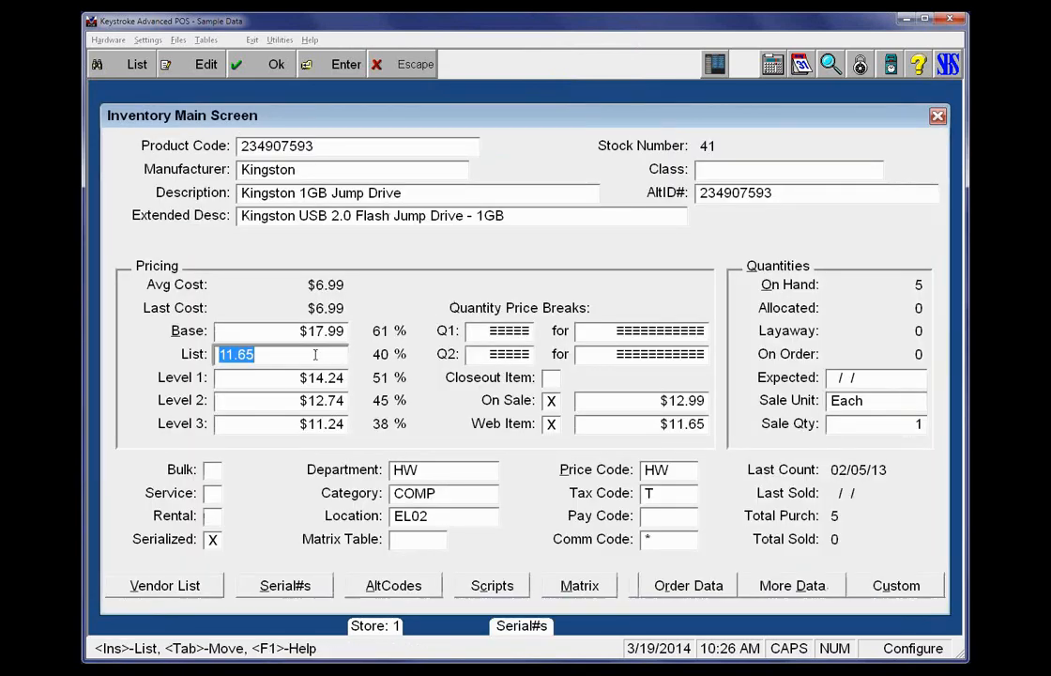
{"action": "left_click", "coordinate": [639, 426]}
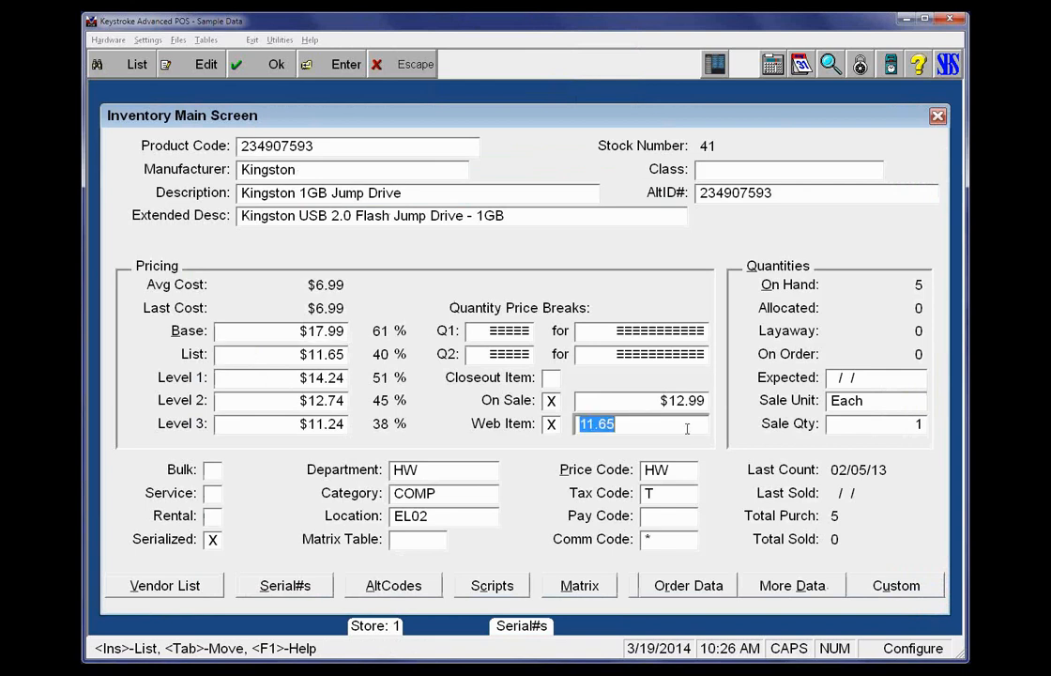
{"action": "left_click", "coordinate": [625, 426]}
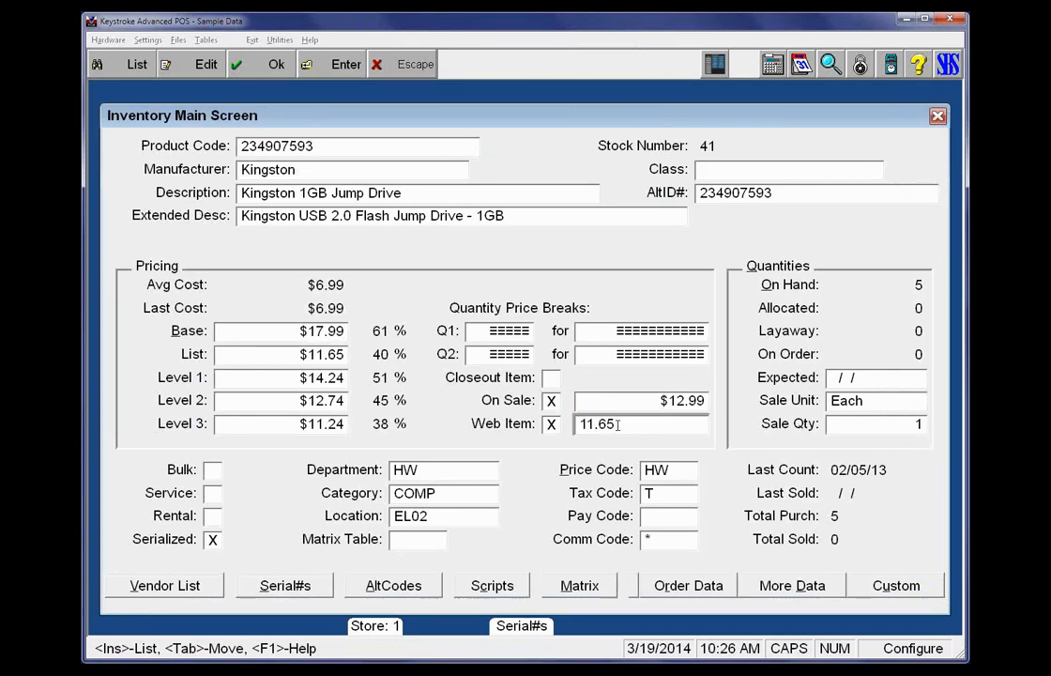
{"action": "left_click_drag", "start_coordinate": [628, 424], "coordinate": [567, 428]}
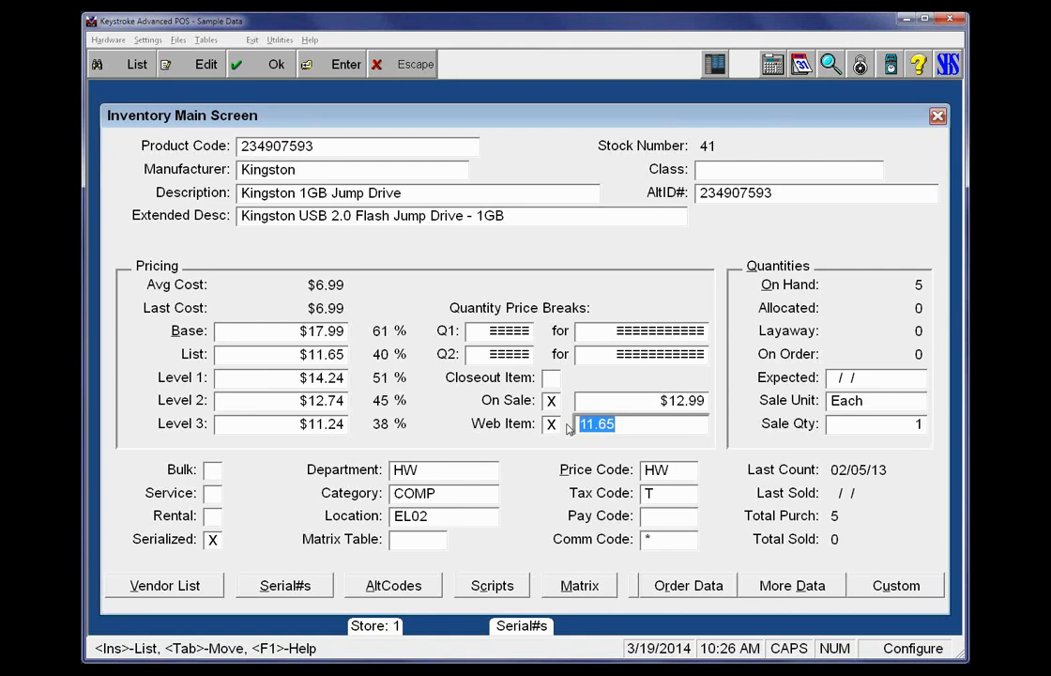